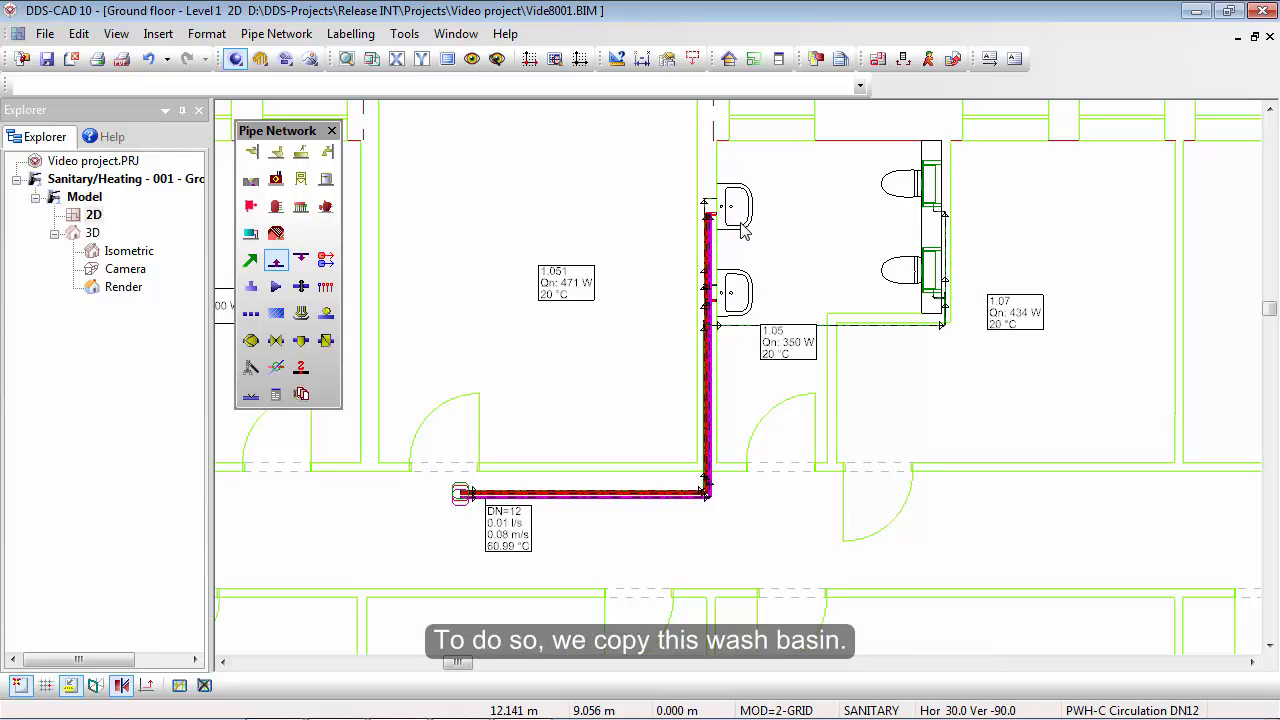
Step: Copy the upper wash basin and place the copy in room 1.08, aligned to the wall shared with room 1.06
{"action": "right_click", "coordinate": [744, 231]}
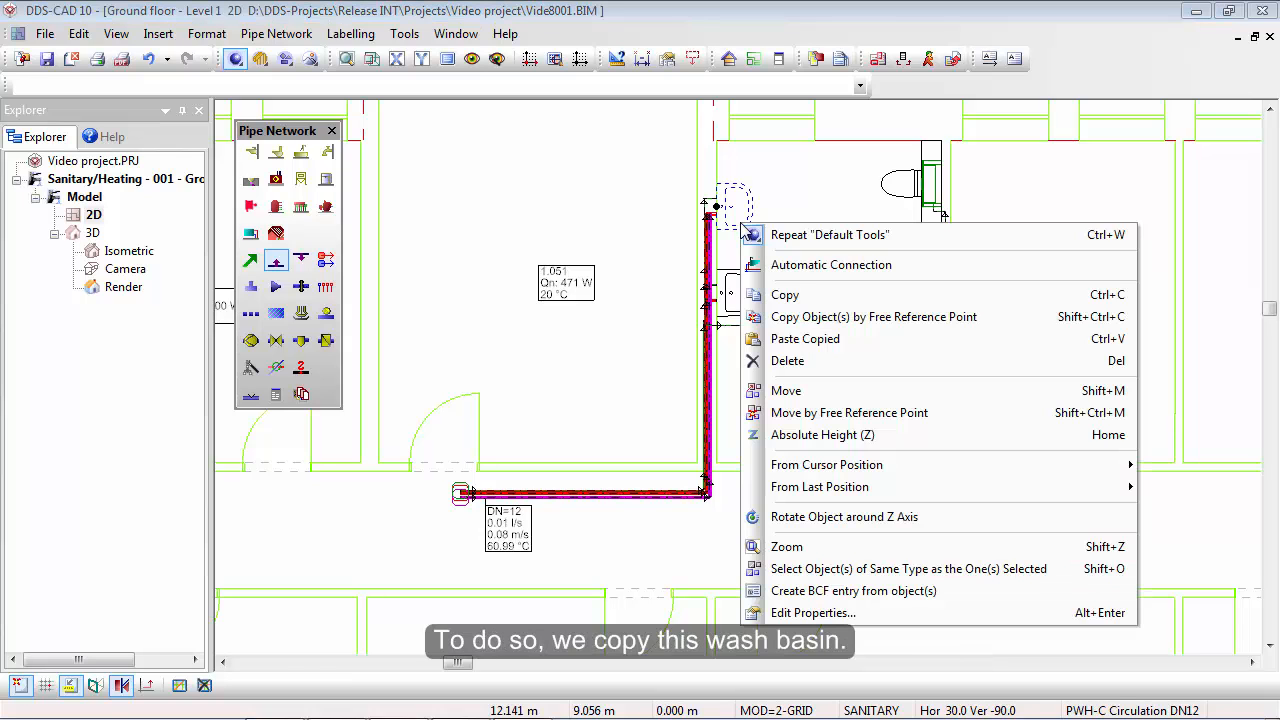
{"action": "left_click", "coordinate": [778, 292]}
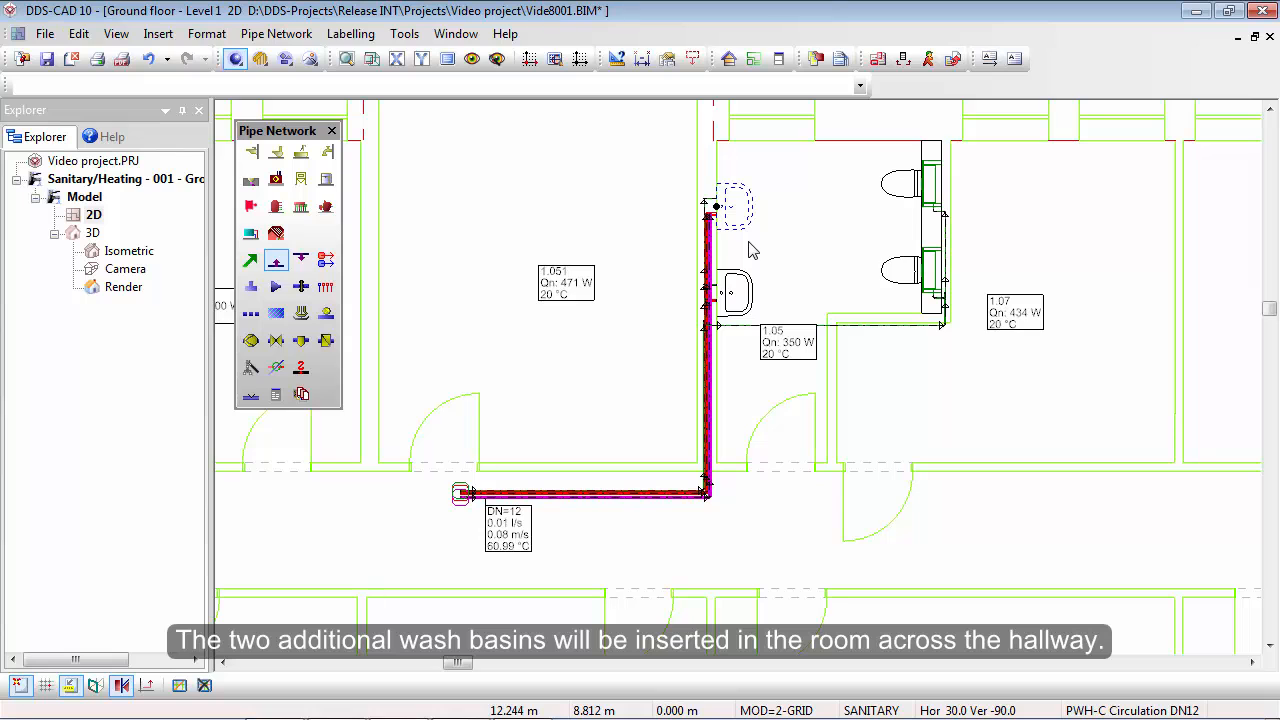
{"action": "right_click", "coordinate": [752, 250]}
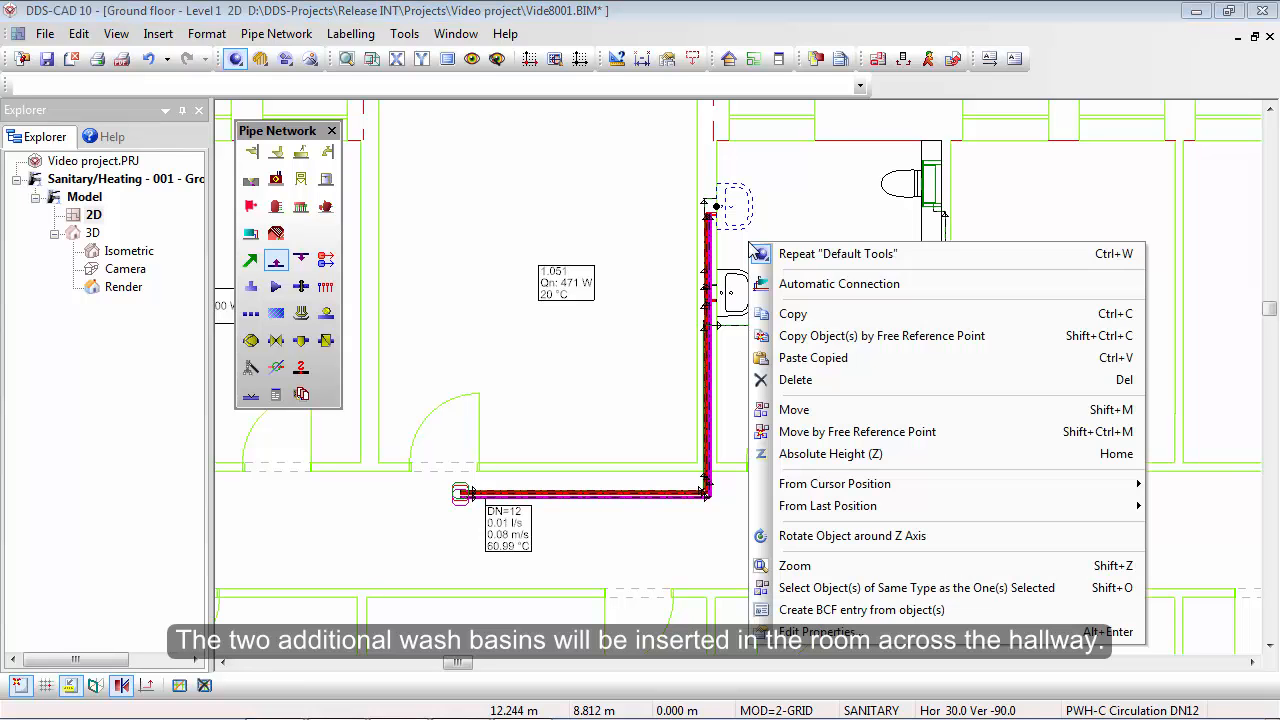
{"action": "left_click", "coordinate": [812, 357]}
{"action": "scroll", "coordinate": [805, 370], "scroll_direction": "down", "scroll_amount": 3}
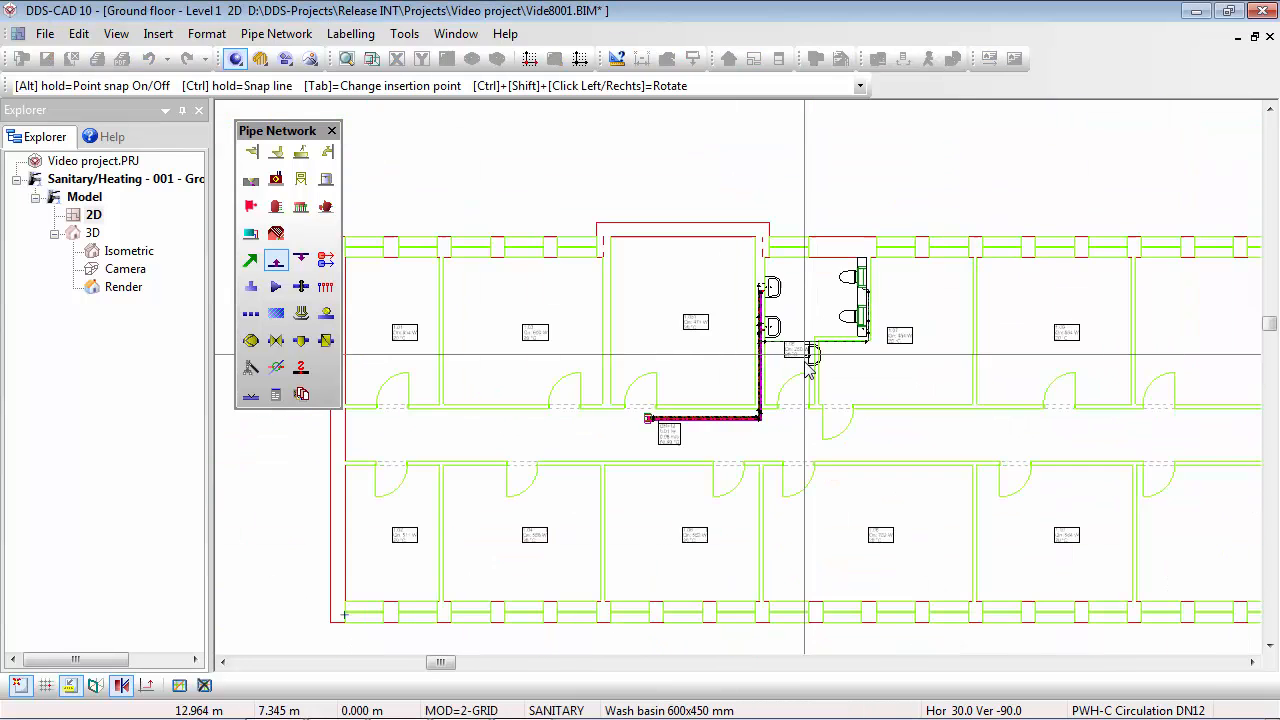
{"action": "scroll", "coordinate": [779, 497], "scroll_direction": "up", "scroll_amount": 3}
{"action": "key", "text": "ctrl"}
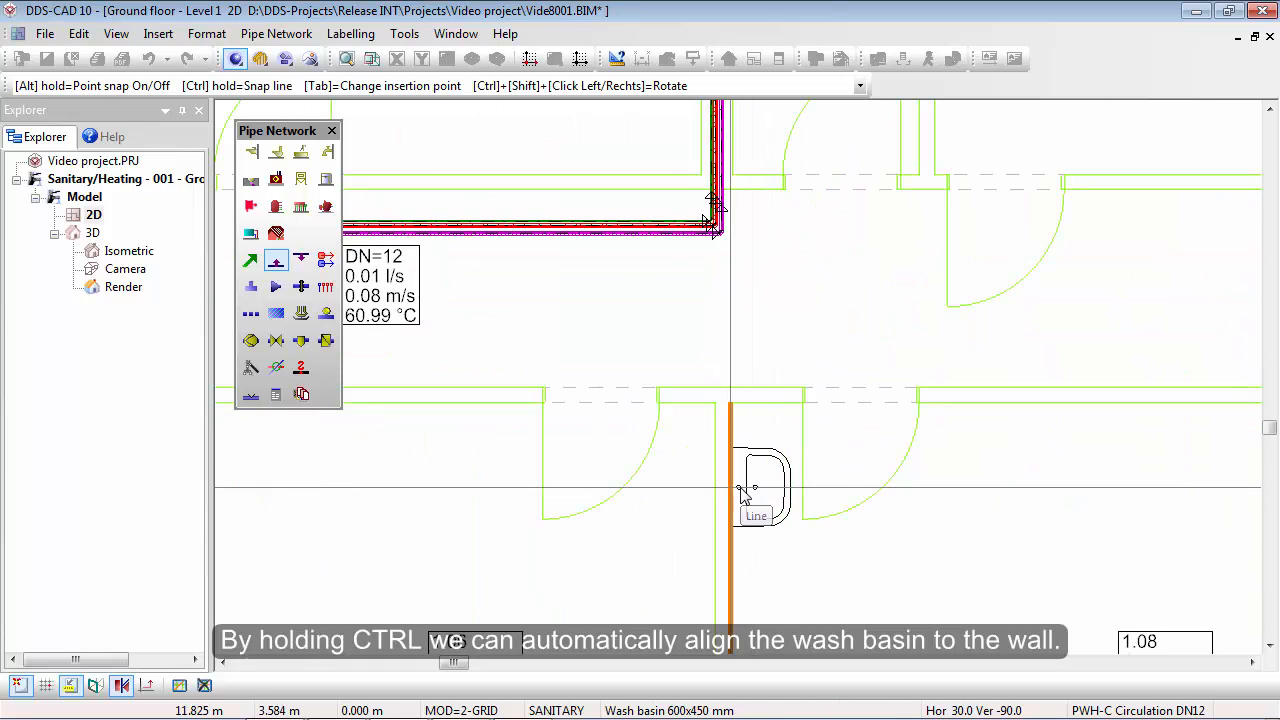
{"action": "scroll", "coordinate": [742, 492], "scroll_direction": "down", "scroll_amount": 1}
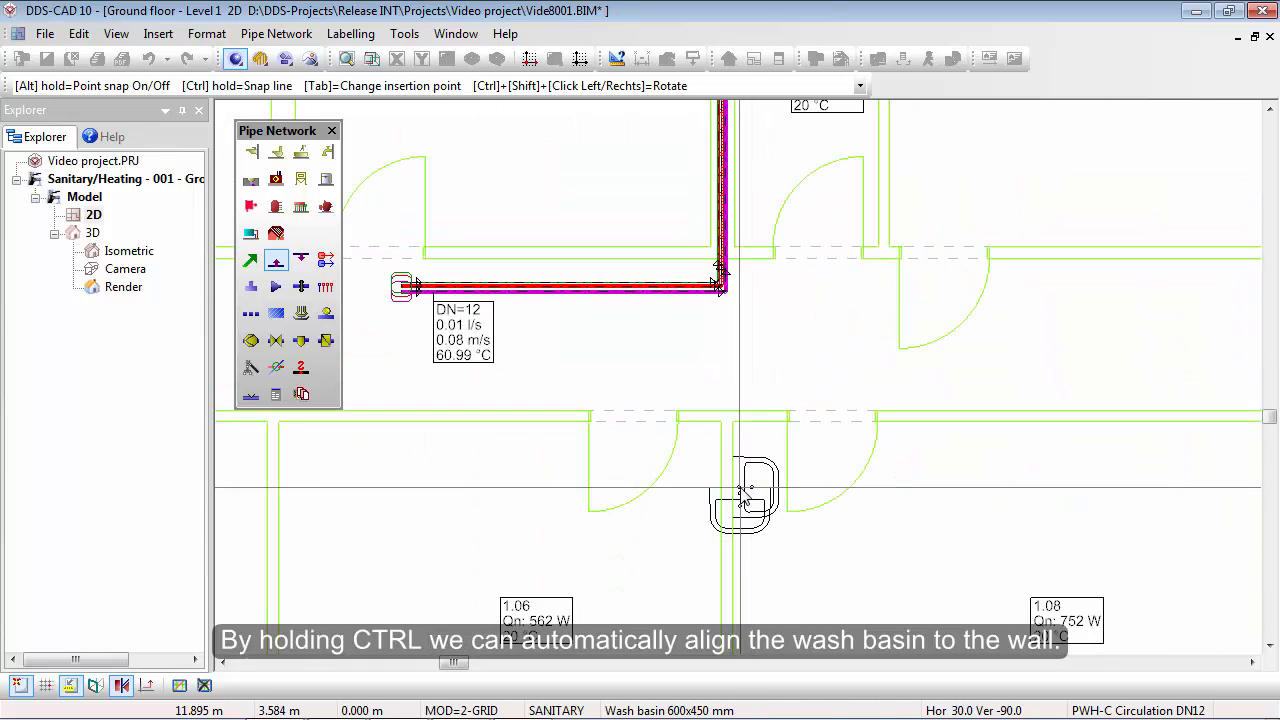
{"action": "left_click", "coordinate": [742, 492]}
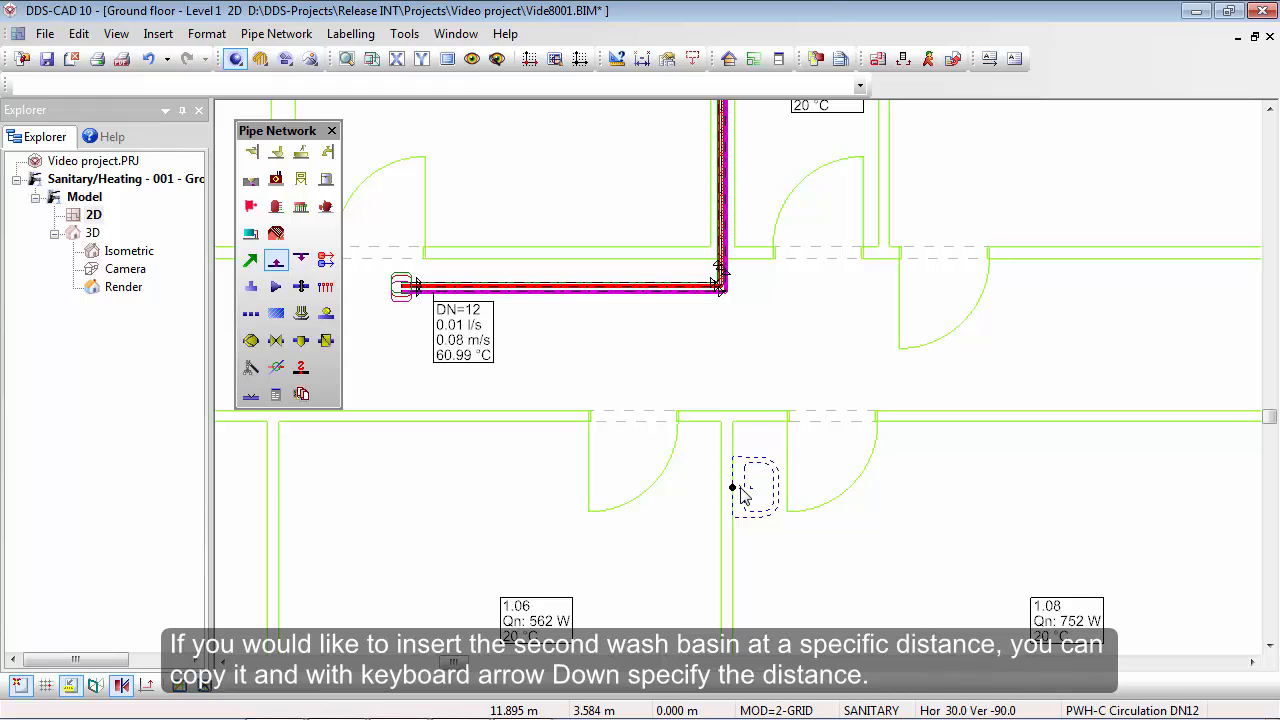
Step: Copy the new wash basin and place a second one 1 m below it along the same wall
{"action": "key", "text": "ctrl+c"}
{"action": "key", "text": "Down"}
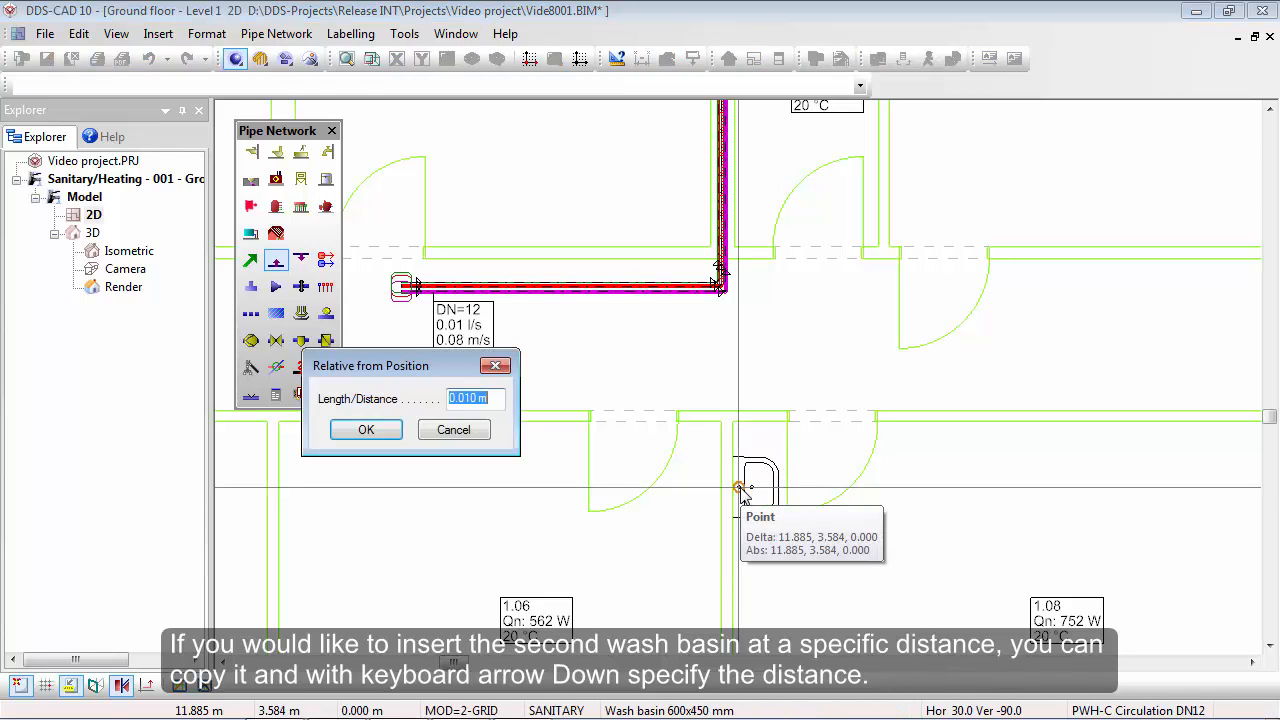
{"action": "type", "text": "1"}
{"action": "key", "text": "Return"}
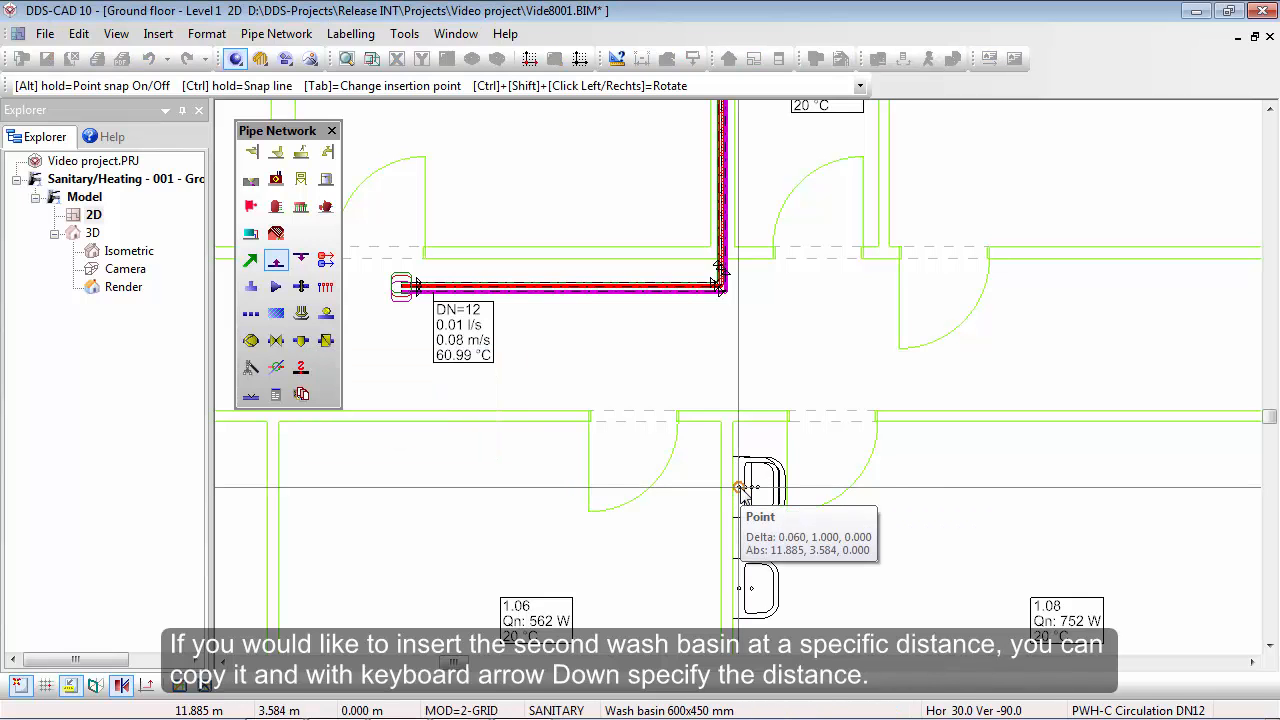
{"action": "key", "text": "Escape"}
{"action": "scroll", "coordinate": [738, 493], "scroll_direction": "down", "scroll_amount": 2}
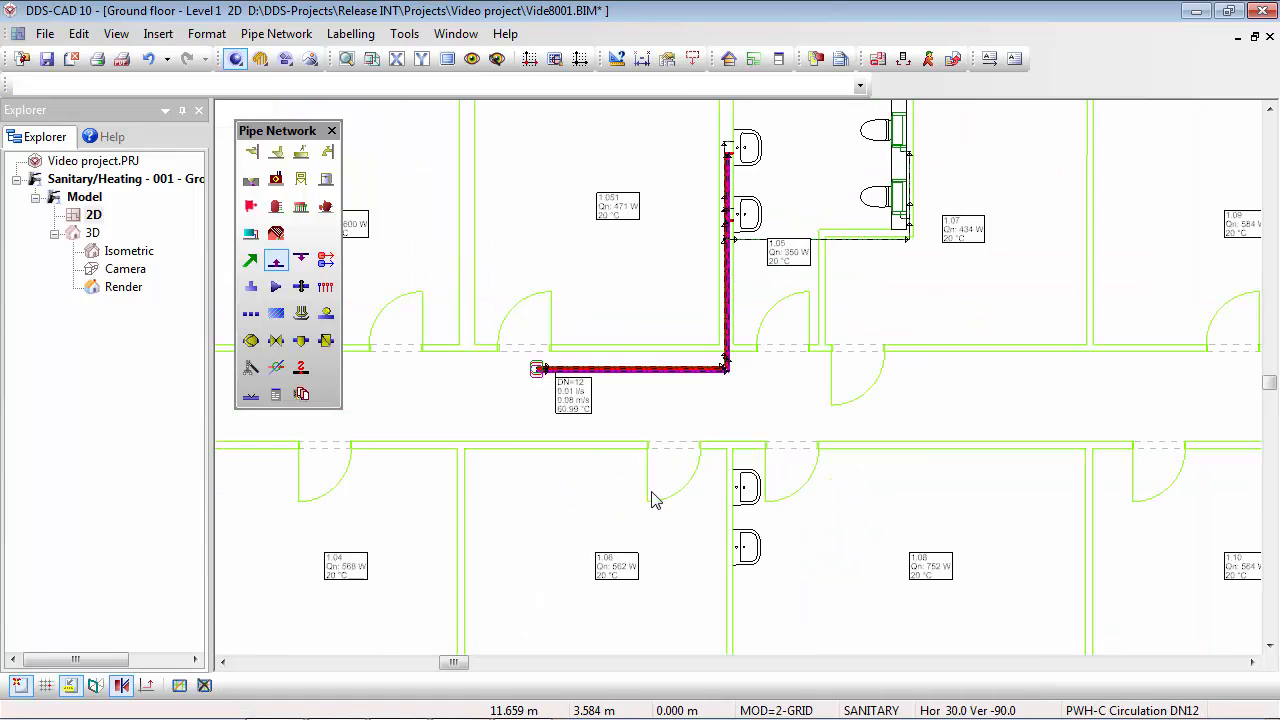
Step: Insert the 370/500 buffer hot water tank (500 litre, insulated) in the corner of room 1.06 beside room 1.04 and the hallway
{"action": "scroll", "coordinate": [371, 471], "scroll_direction": "up", "scroll_amount": 2}
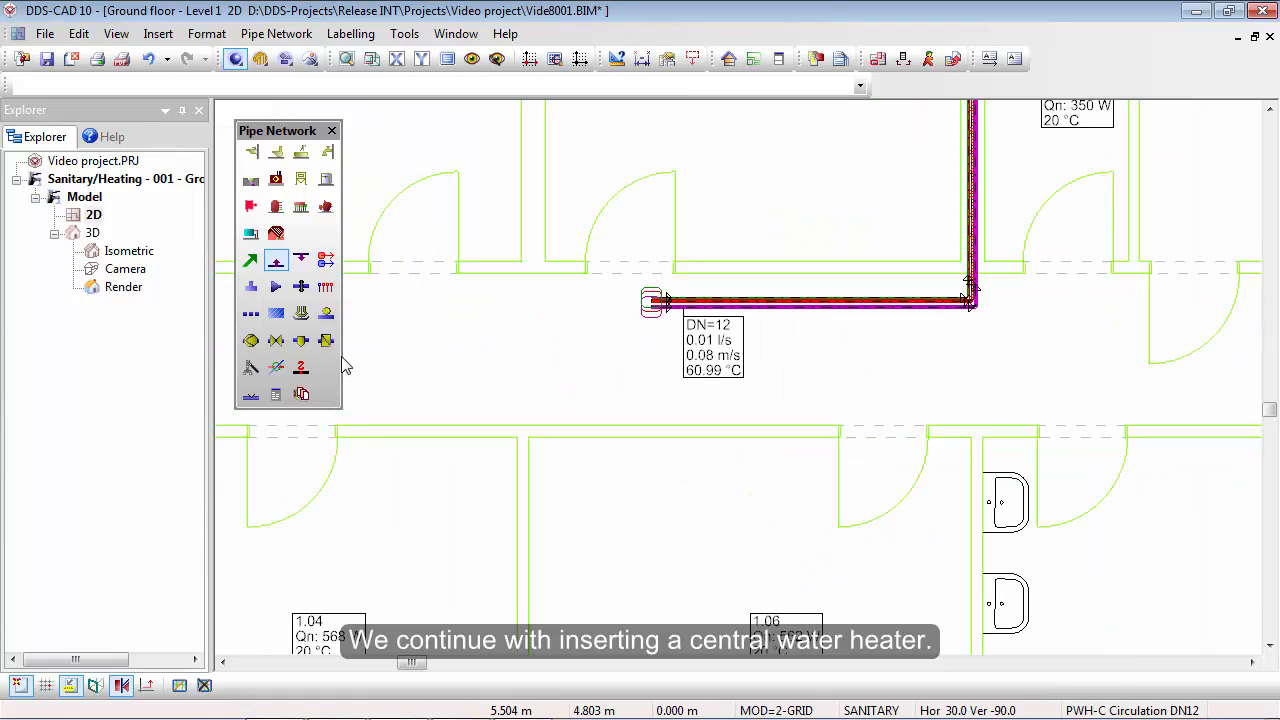
{"action": "left_click", "coordinate": [276, 218]}
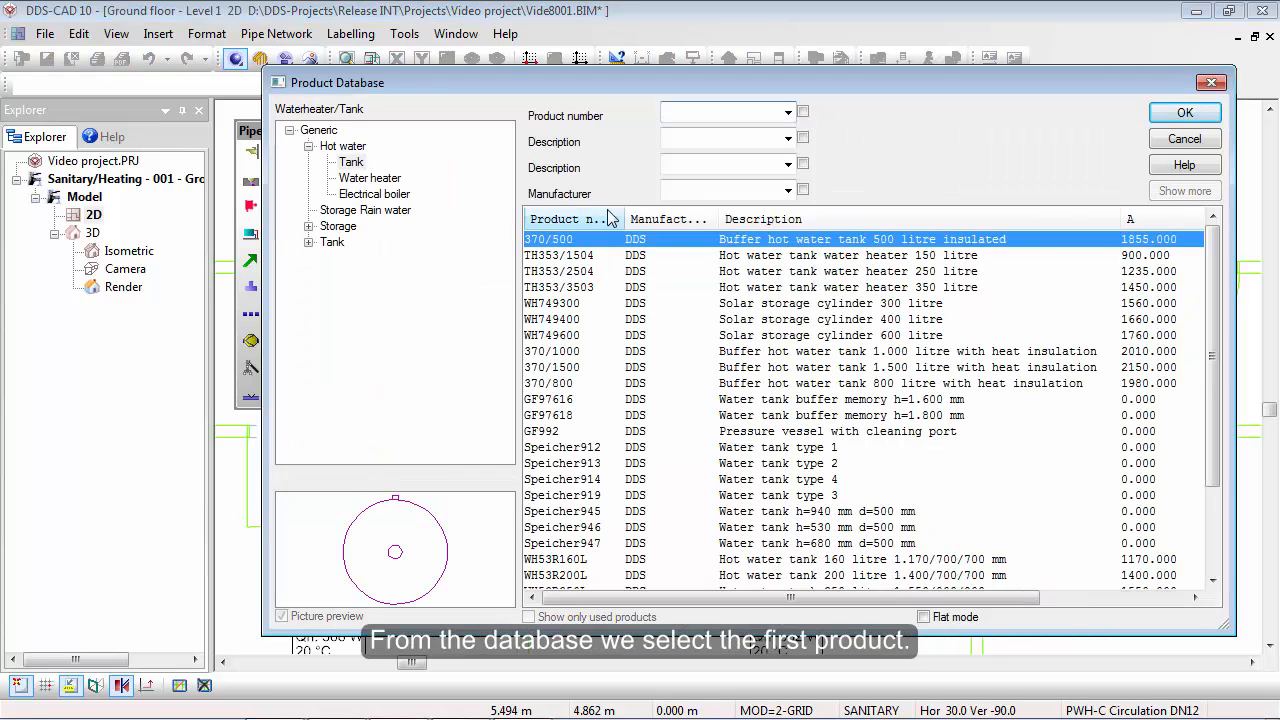
{"action": "double_click", "coordinate": [759, 244]}
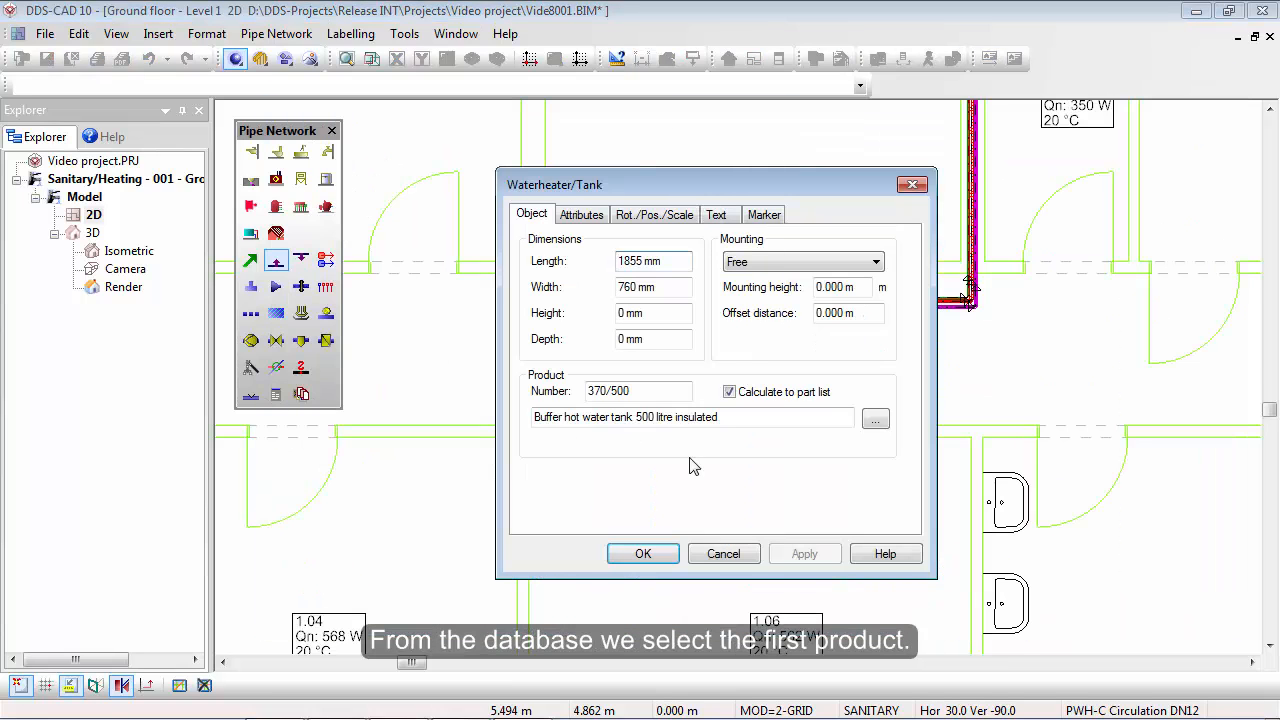
{"action": "left_click", "coordinate": [655, 555]}
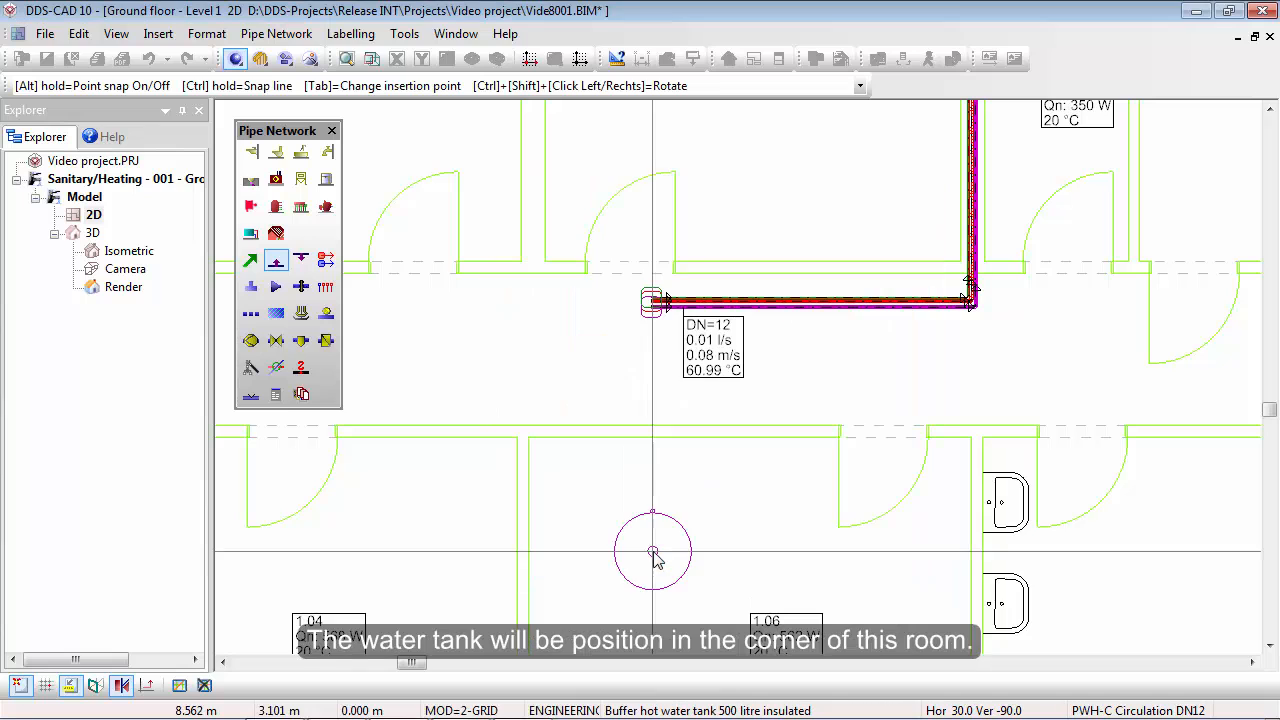
{"action": "left_click", "coordinate": [575, 491]}
Step: Start a free pipe in the hallway, west of the existing pipe ends, with the medium set to PWC Coldwater
{"action": "scroll", "coordinate": [623, 294], "scroll_direction": "up", "scroll_amount": 2}
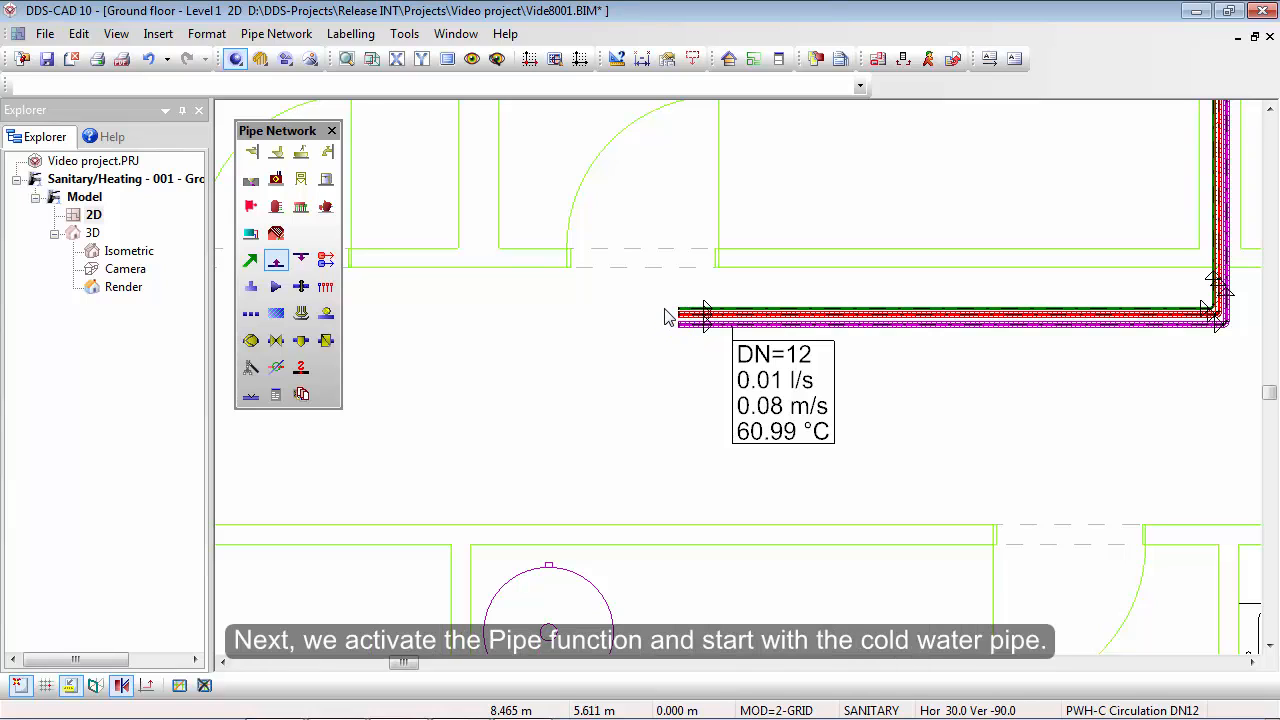
{"action": "left_click", "coordinate": [251, 260]}
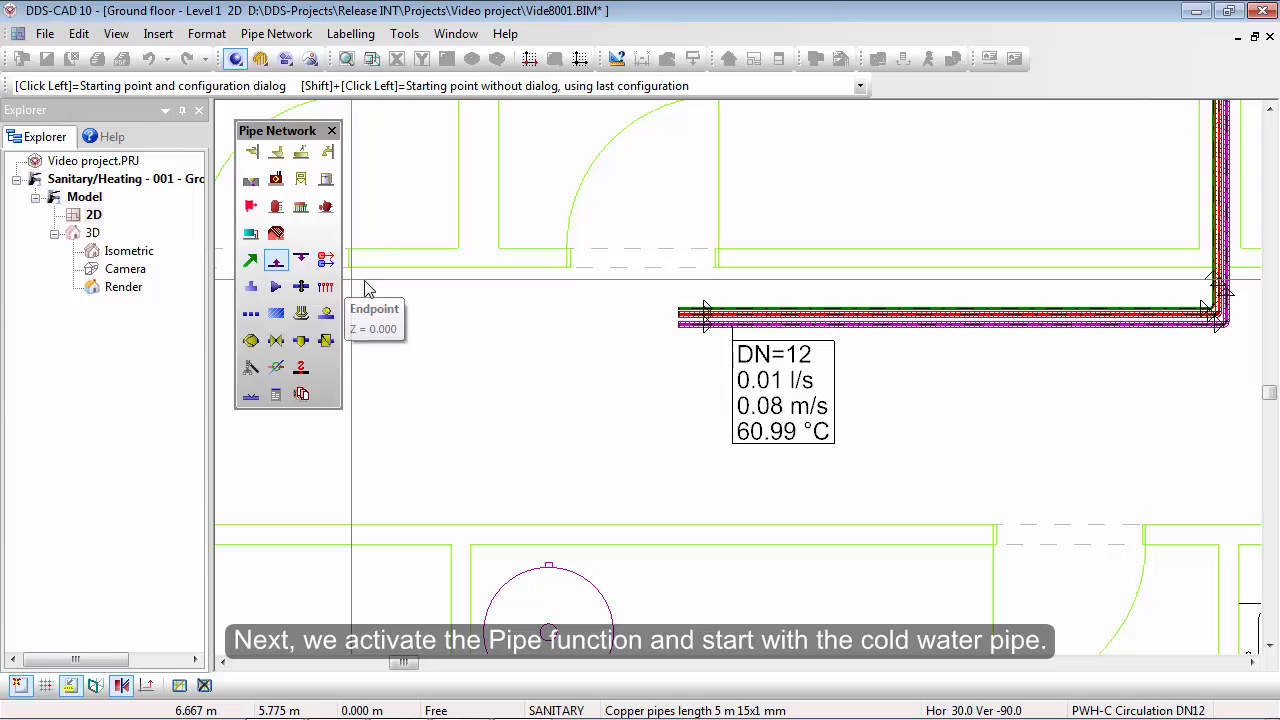
{"action": "scroll", "coordinate": [375, 283], "scroll_direction": "up", "scroll_amount": 3}
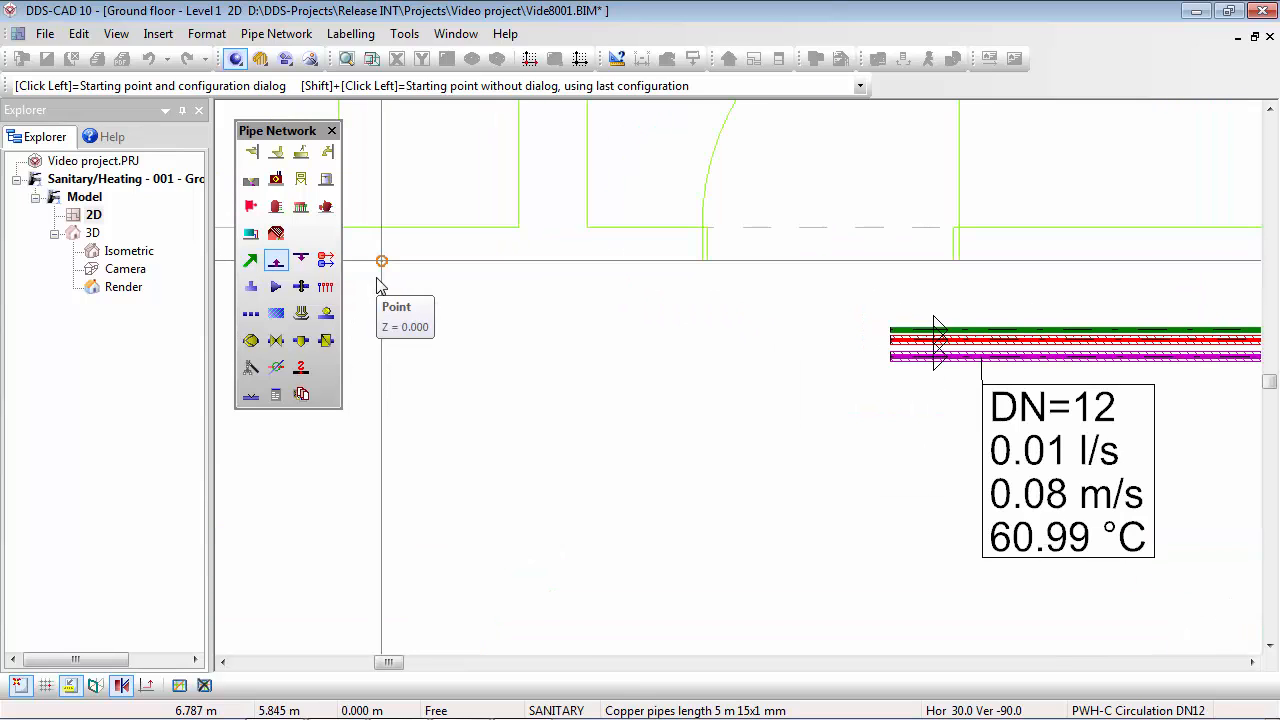
{"action": "scroll", "coordinate": [378, 285], "scroll_direction": "down", "scroll_amount": 3}
{"action": "left_click", "coordinate": [378, 285]}
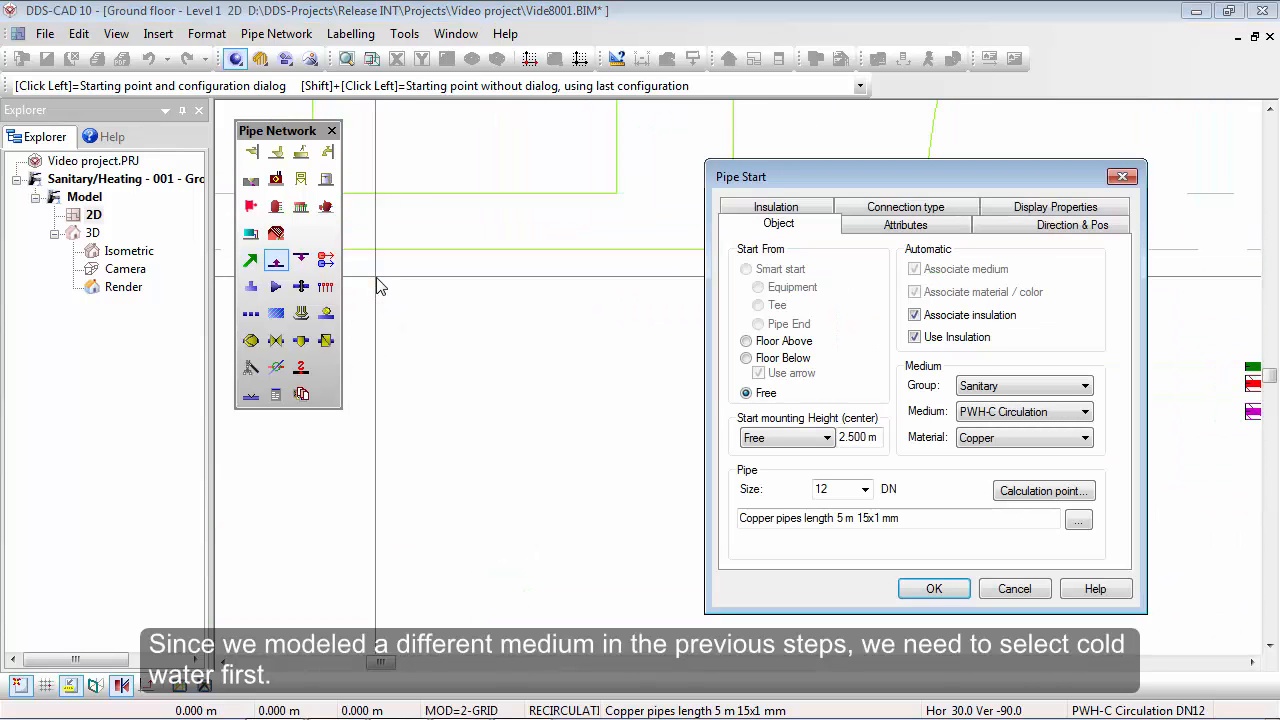
{"action": "left_click", "coordinate": [992, 409]}
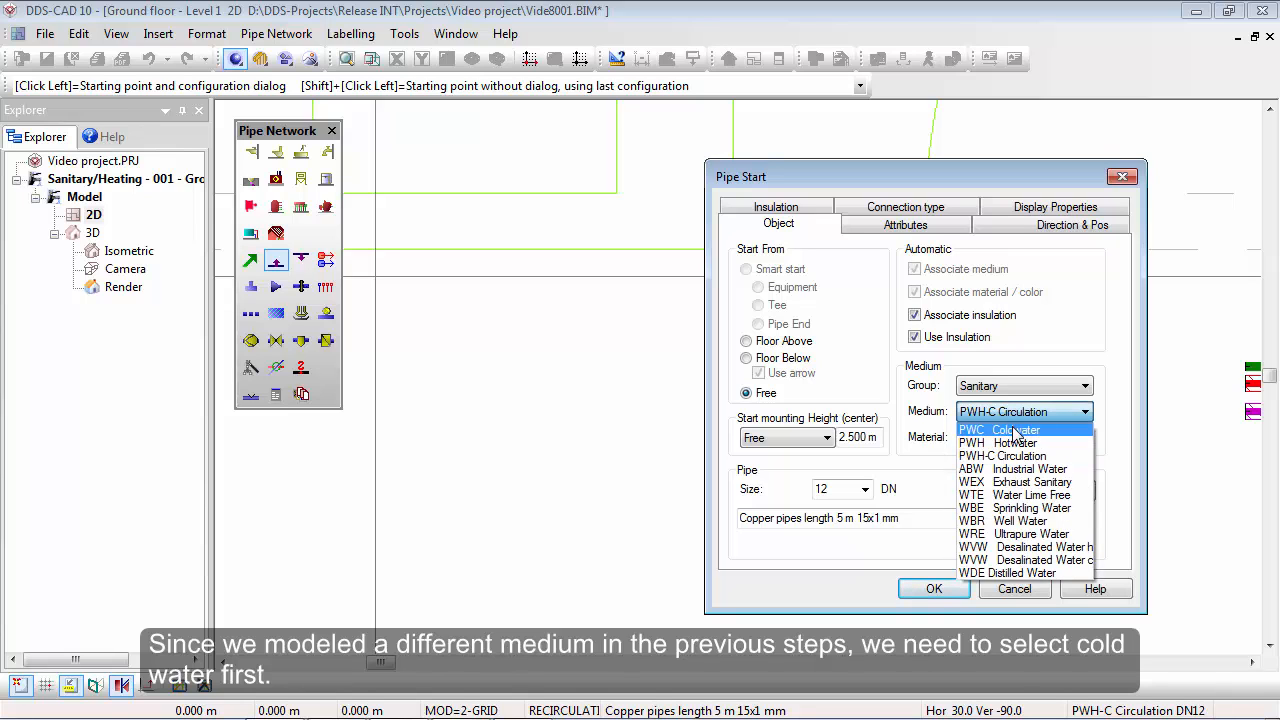
{"action": "left_click", "coordinate": [1016, 432]}
{"action": "left_click", "coordinate": [934, 588]}
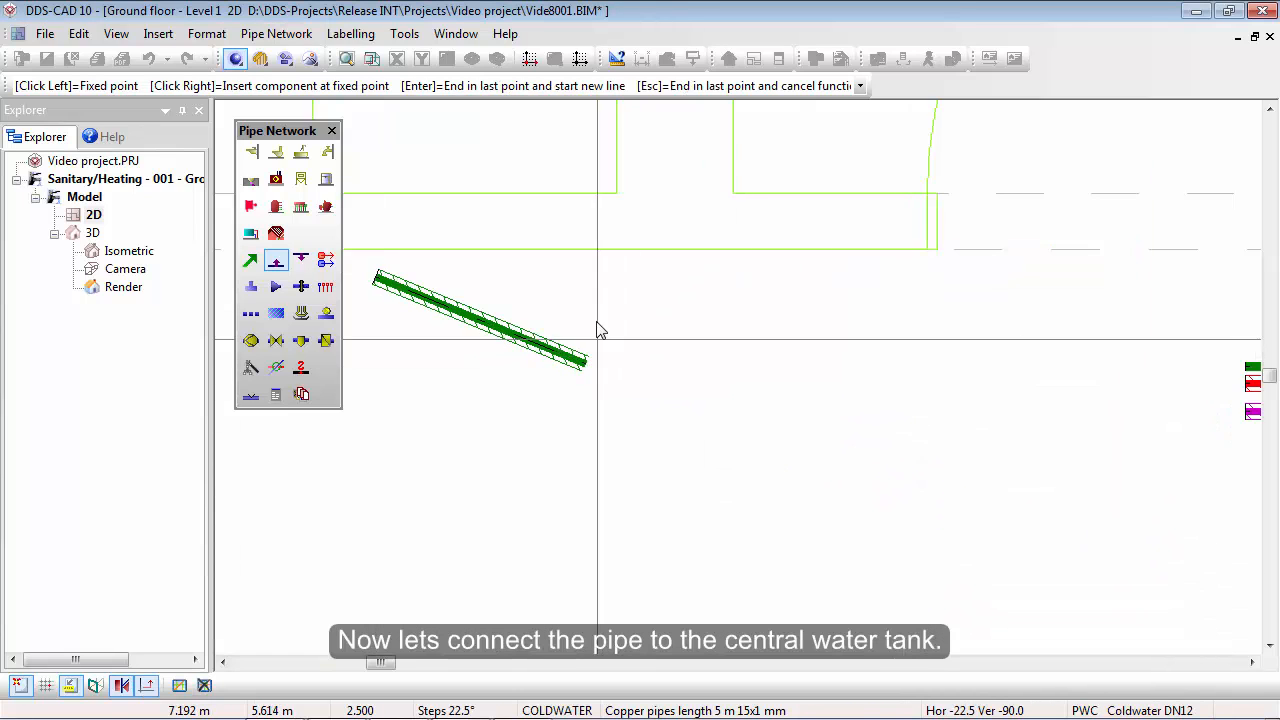
Step: Create a vertical help line through the water tank's connection point
{"action": "scroll", "coordinate": [600, 320], "scroll_direction": "up", "scroll_amount": 2}
{"action": "scroll", "coordinate": [610, 320], "scroll_direction": "down", "scroll_amount": 1}
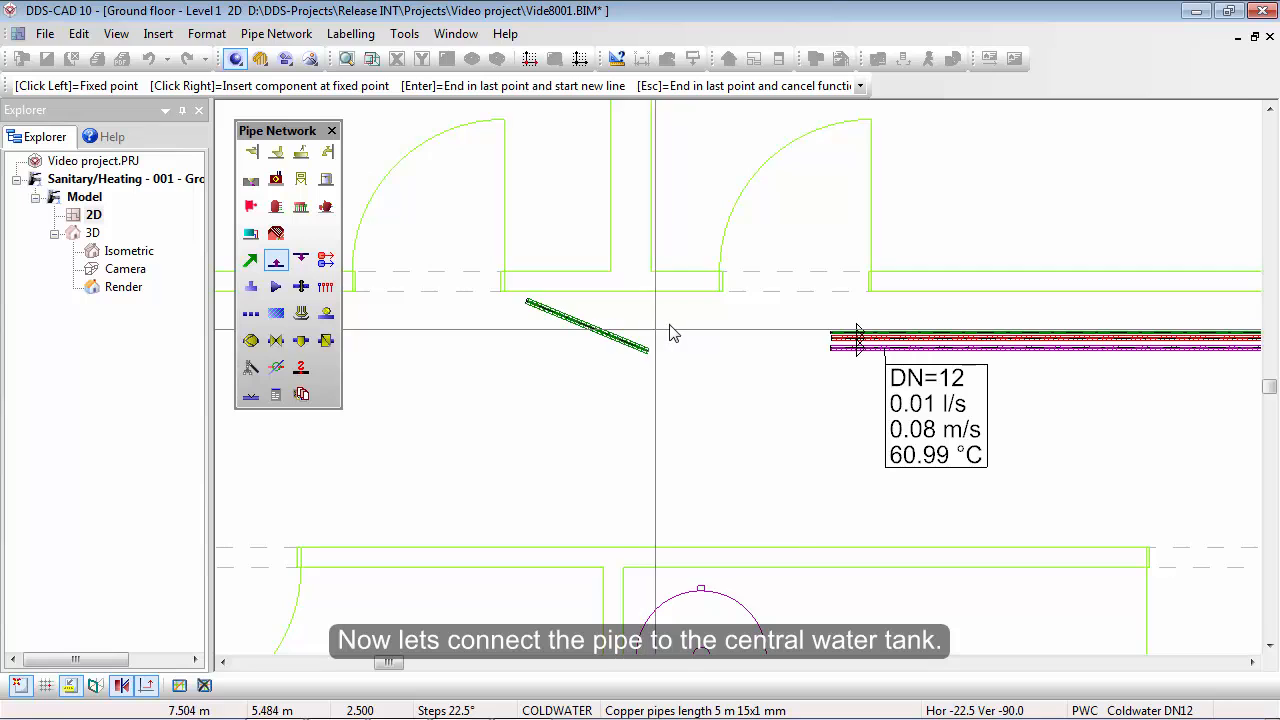
{"action": "scroll", "coordinate": [678, 330], "scroll_direction": "up", "scroll_amount": 1}
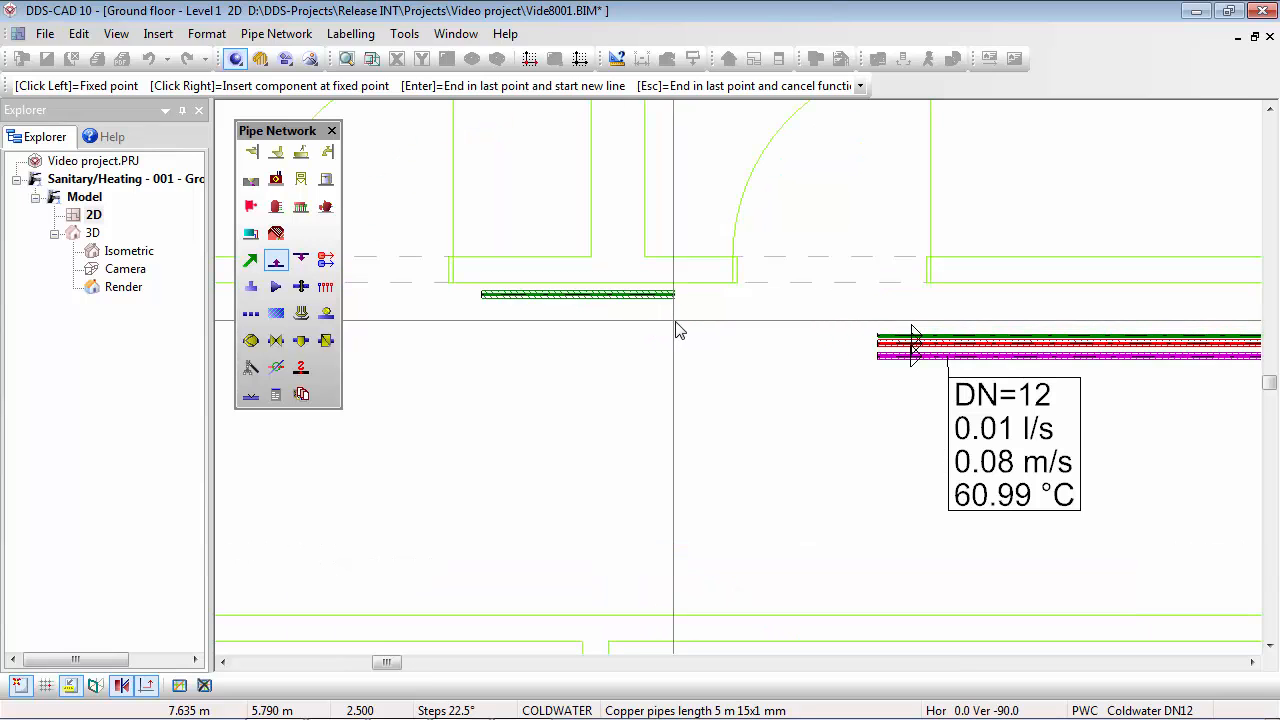
{"action": "scroll", "coordinate": [678, 330], "scroll_direction": "down", "scroll_amount": 1}
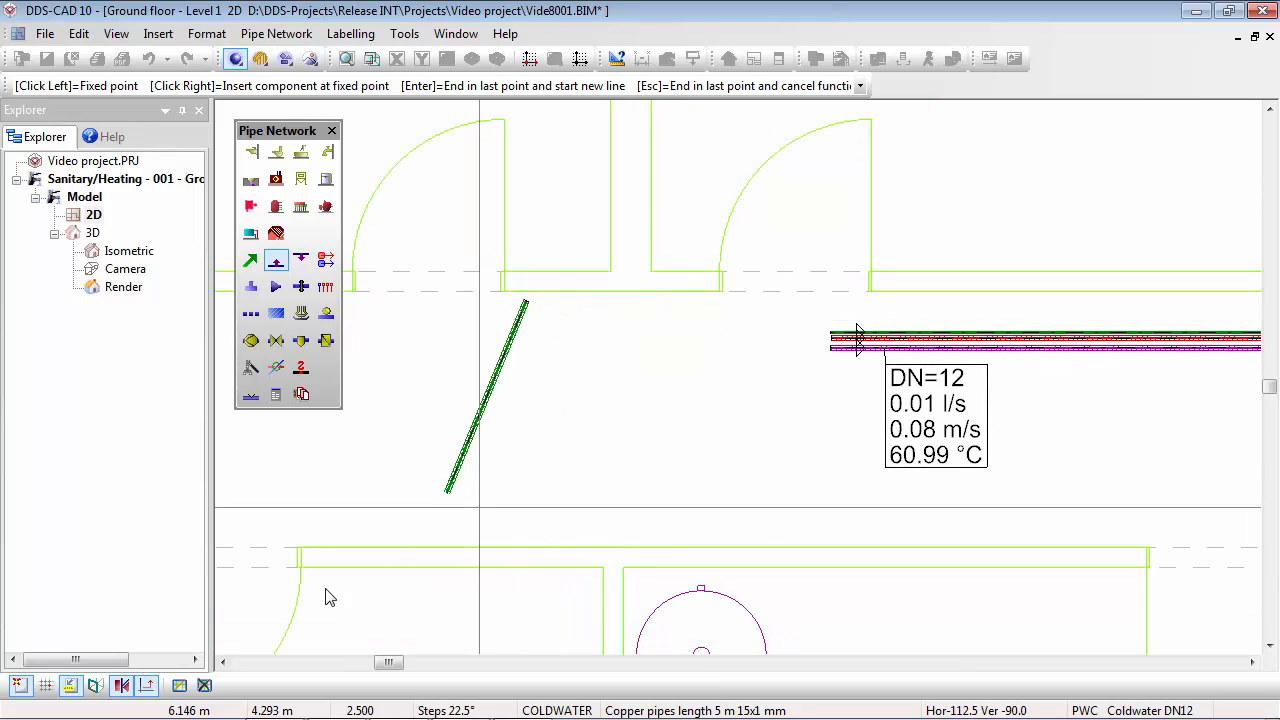
{"action": "left_click", "coordinate": [180, 686]}
{"action": "scroll", "coordinate": [180, 686], "scroll_direction": "up", "scroll_amount": 1}
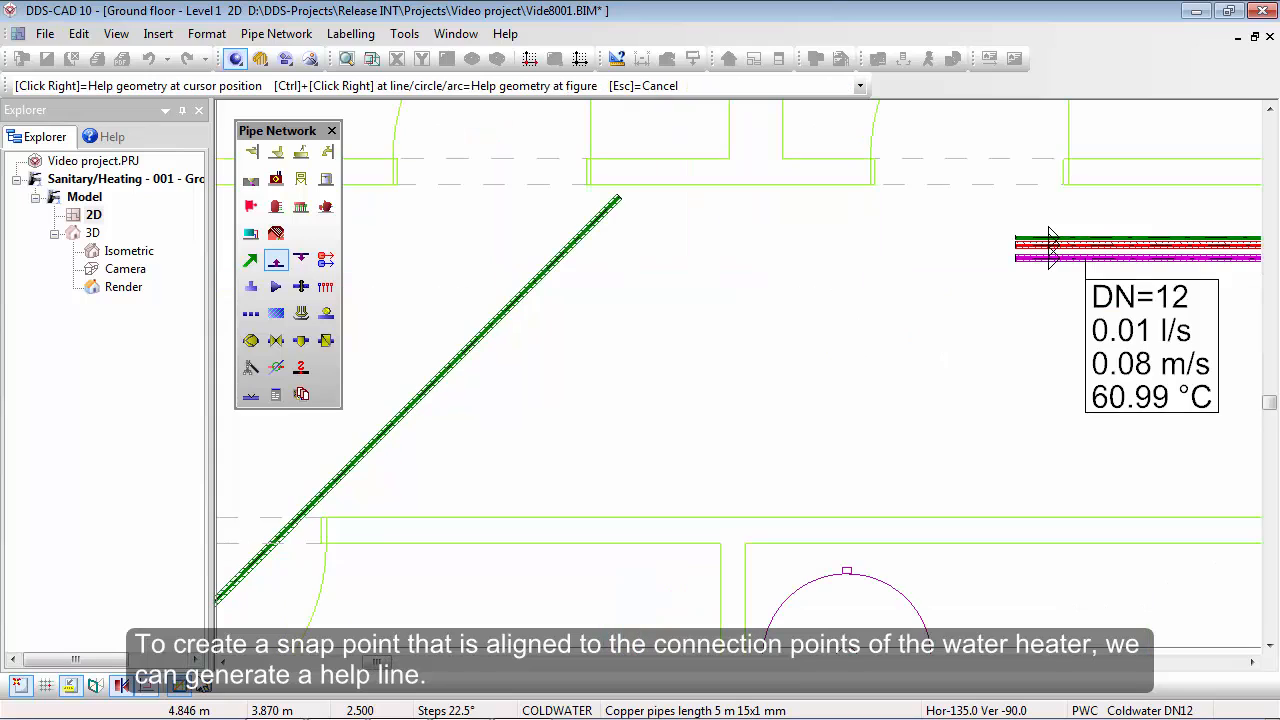
{"action": "right_click", "coordinate": [846, 567]}
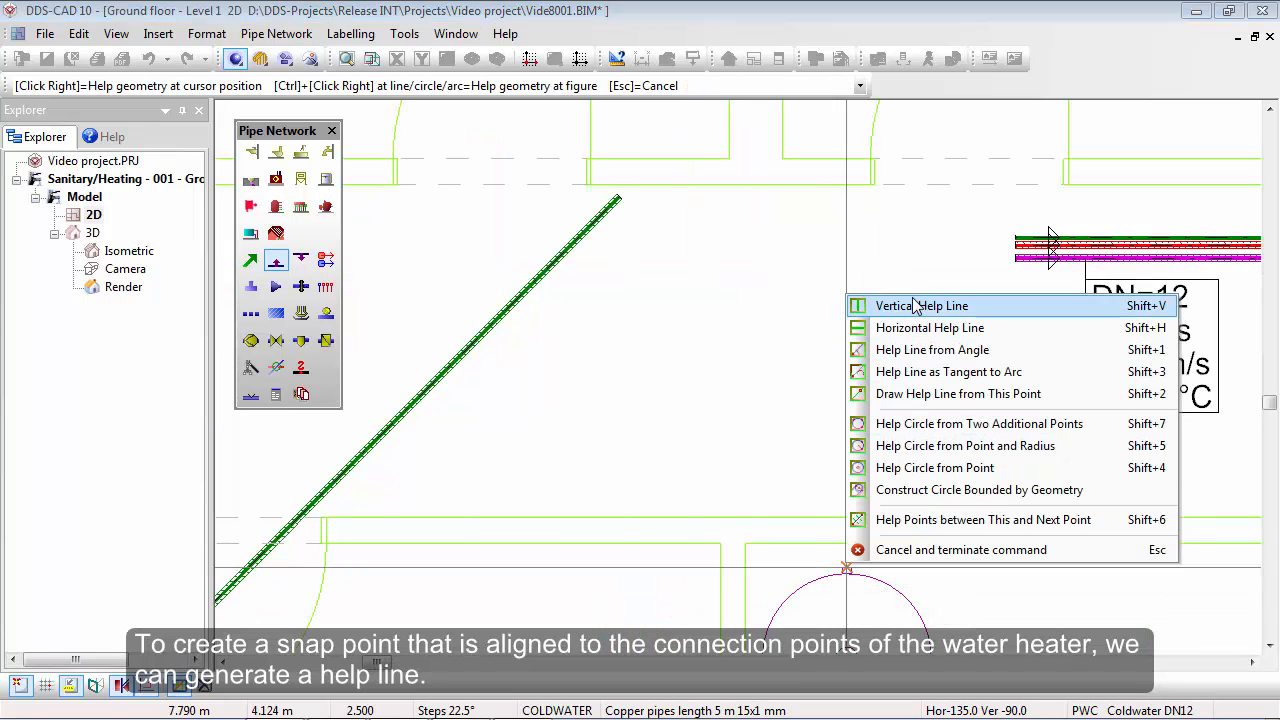
{"action": "left_click", "coordinate": [875, 305]}
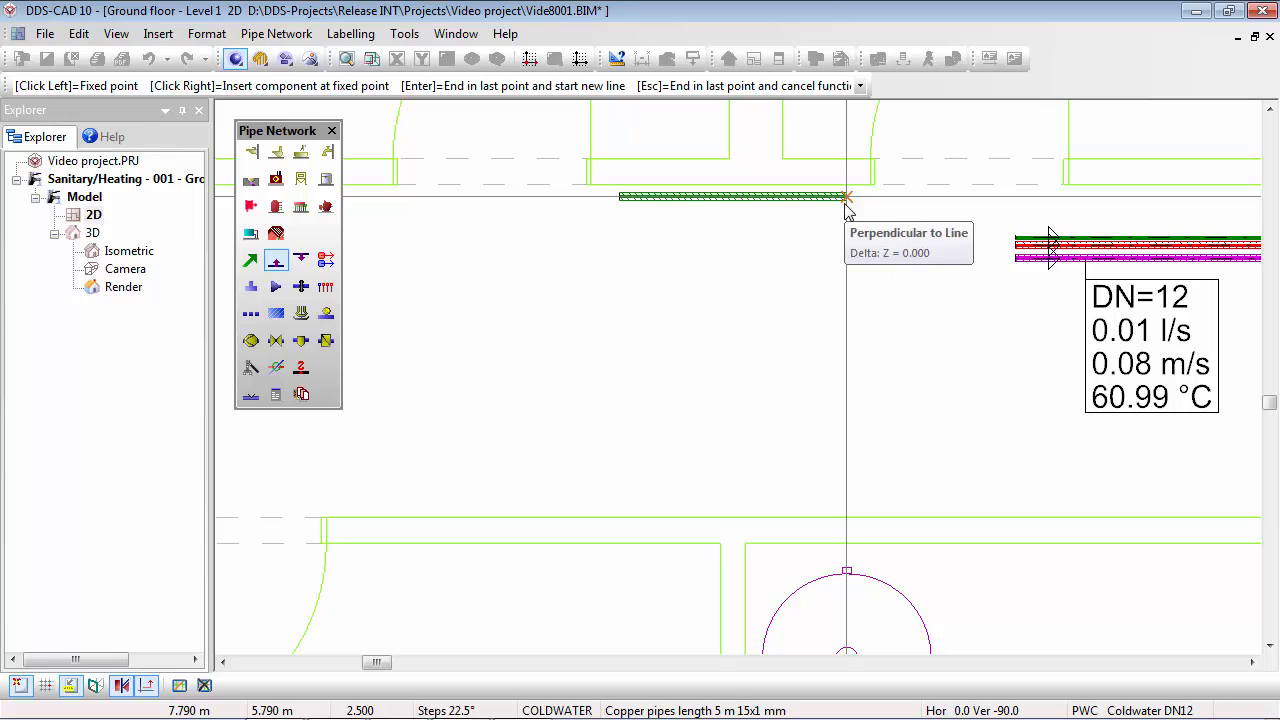
Step: Run the cold water pipe horizontally to the help line and connect it to the tank using the Horizontal - Vertical connection type
{"action": "left_click", "coordinate": [846, 206]}
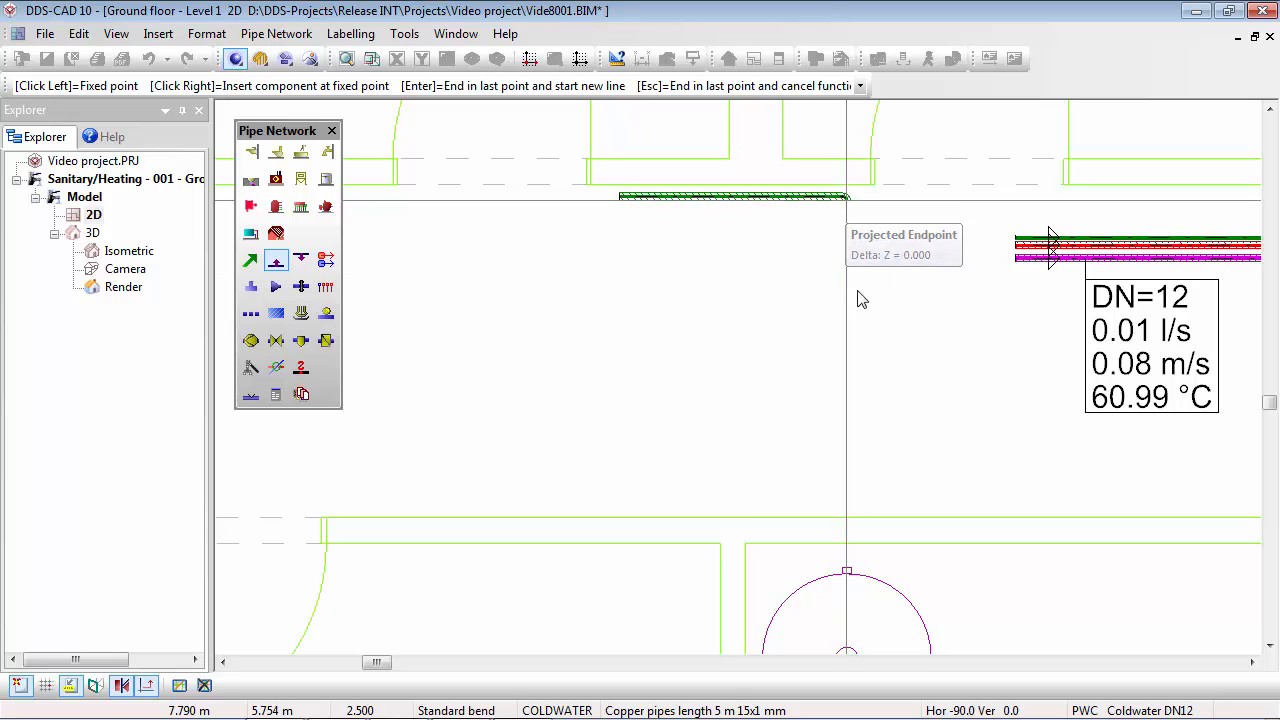
{"action": "left_click", "coordinate": [846, 574]}
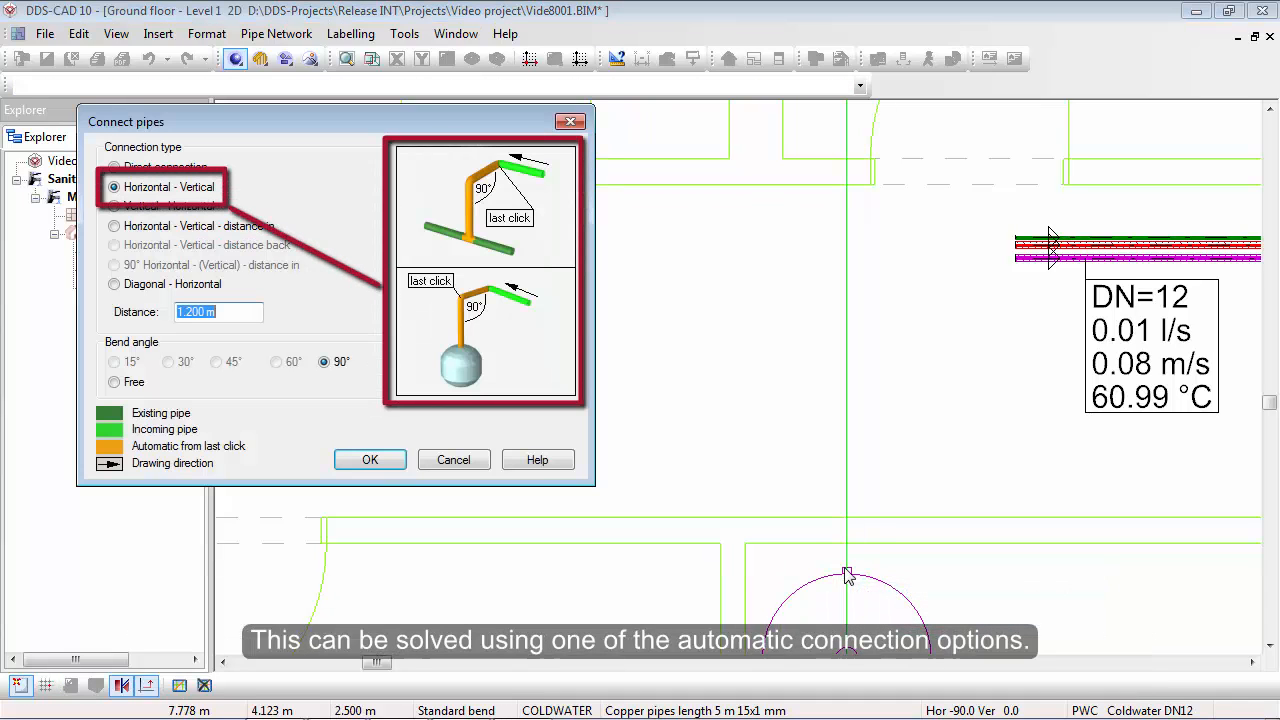
{"action": "left_click", "coordinate": [376, 460]}
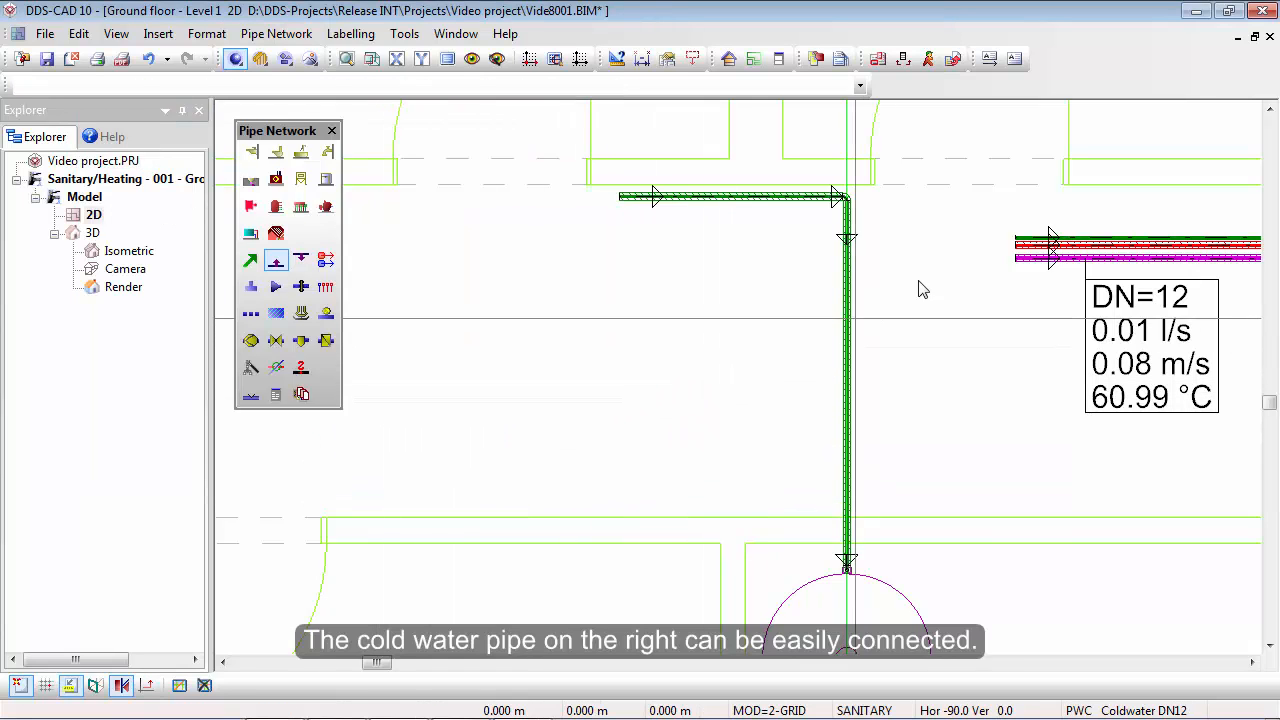
Step: Move the start of the existing cold water pipe onto the new vertical cold water pipe segment to connect them
{"action": "left_click", "coordinate": [1024, 244]}
{"action": "scroll", "coordinate": [1026, 244], "scroll_direction": "up", "scroll_amount": 3}
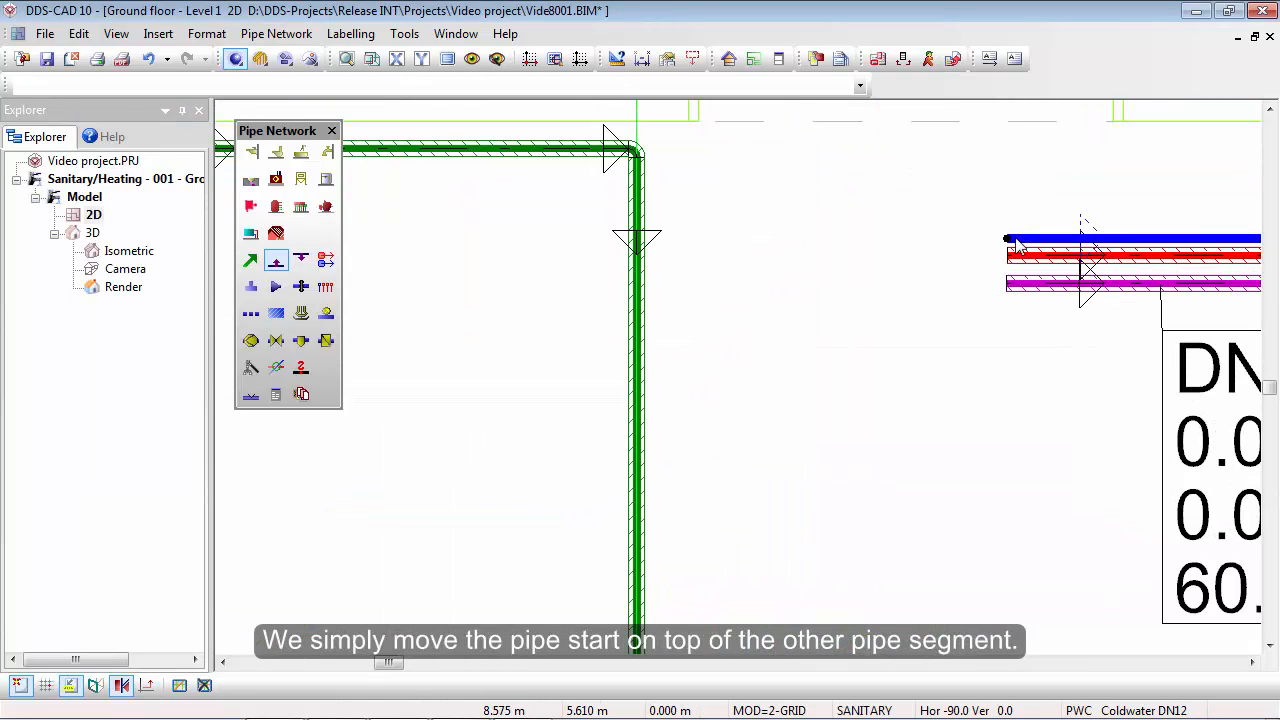
{"action": "scroll", "coordinate": [847, 230], "scroll_direction": "down", "scroll_amount": 1}
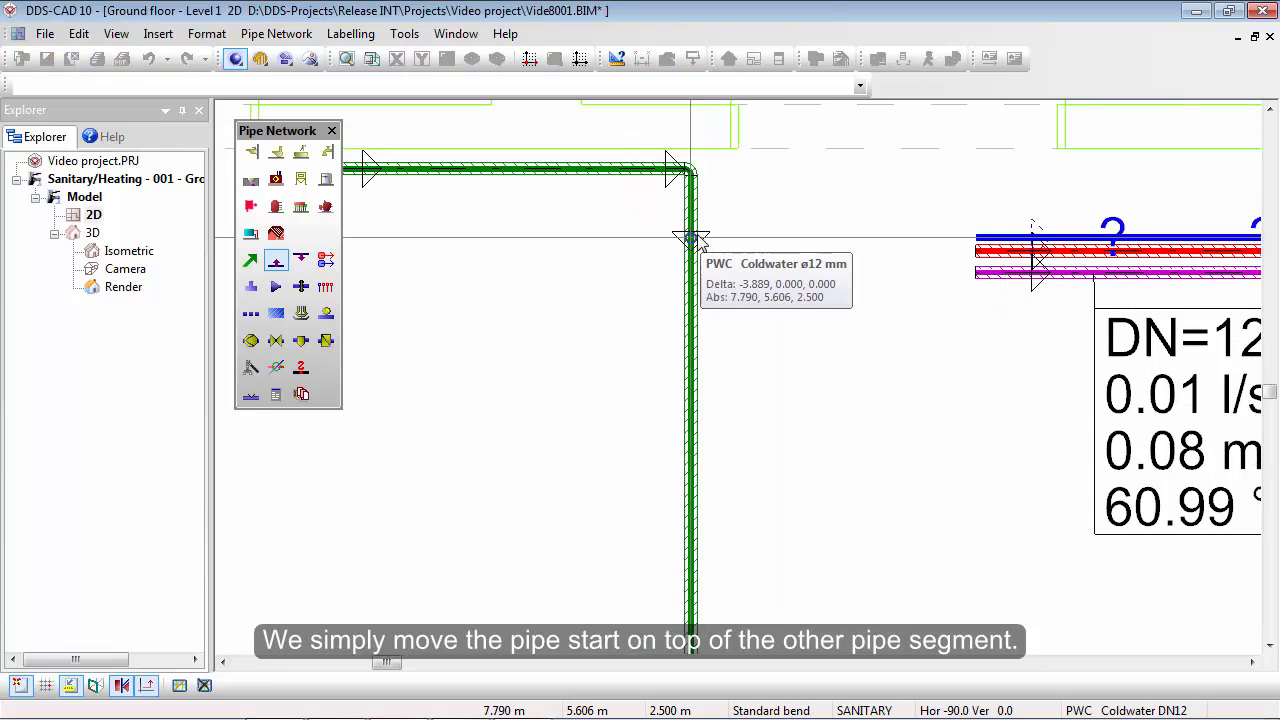
{"action": "left_click", "coordinate": [697, 241]}
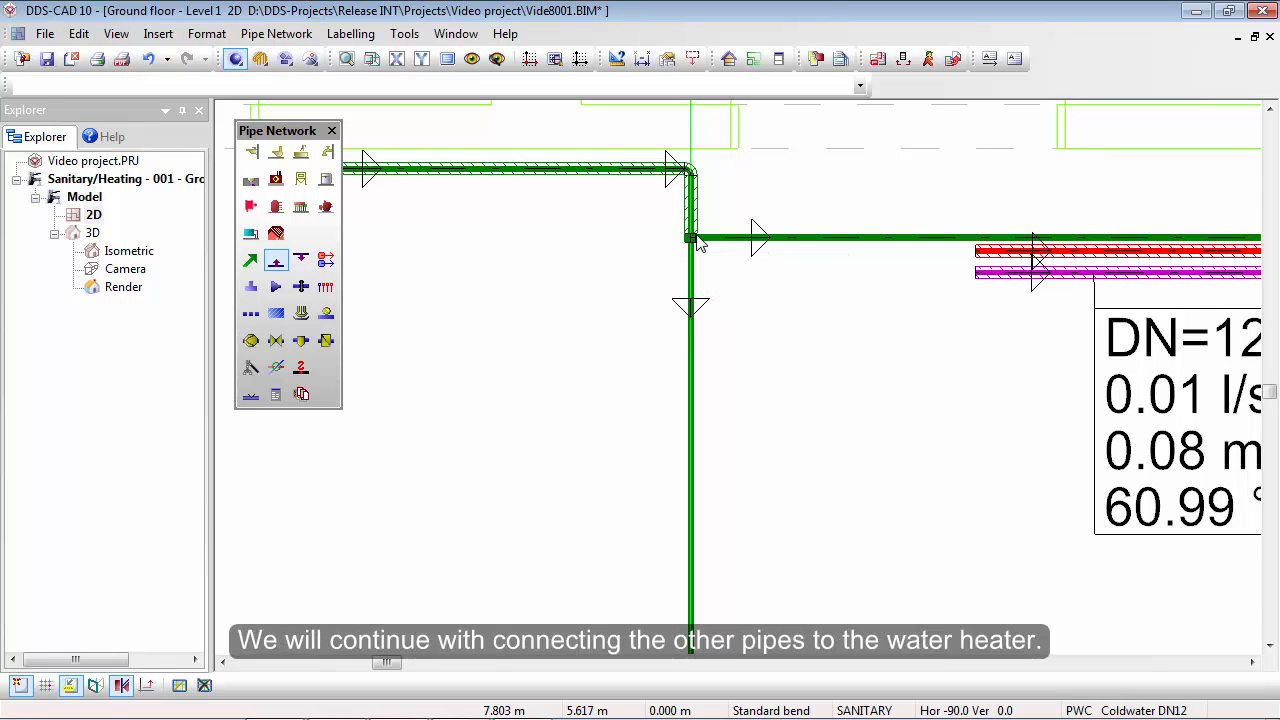
Step: Start a new pipe from the water tank's PWH Hotwater connection point
{"action": "scroll", "coordinate": [697, 243], "scroll_direction": "down", "scroll_amount": 1}
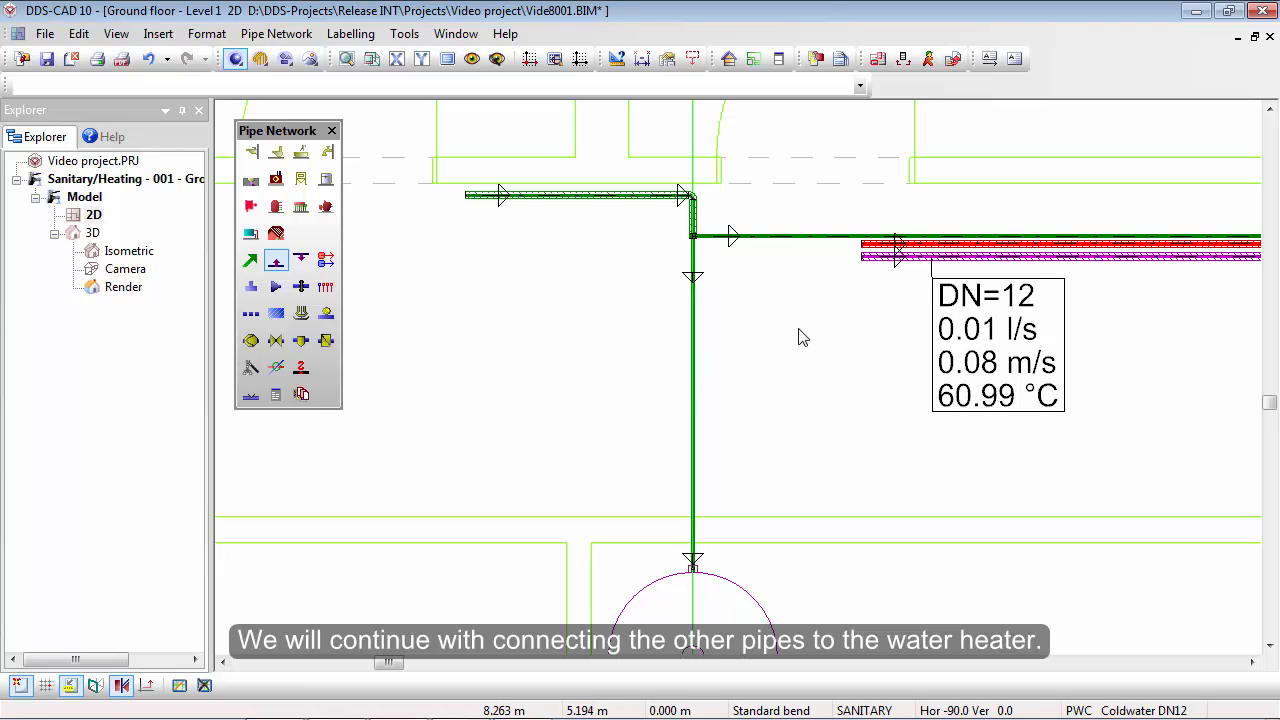
{"action": "left_click", "coordinate": [250, 260]}
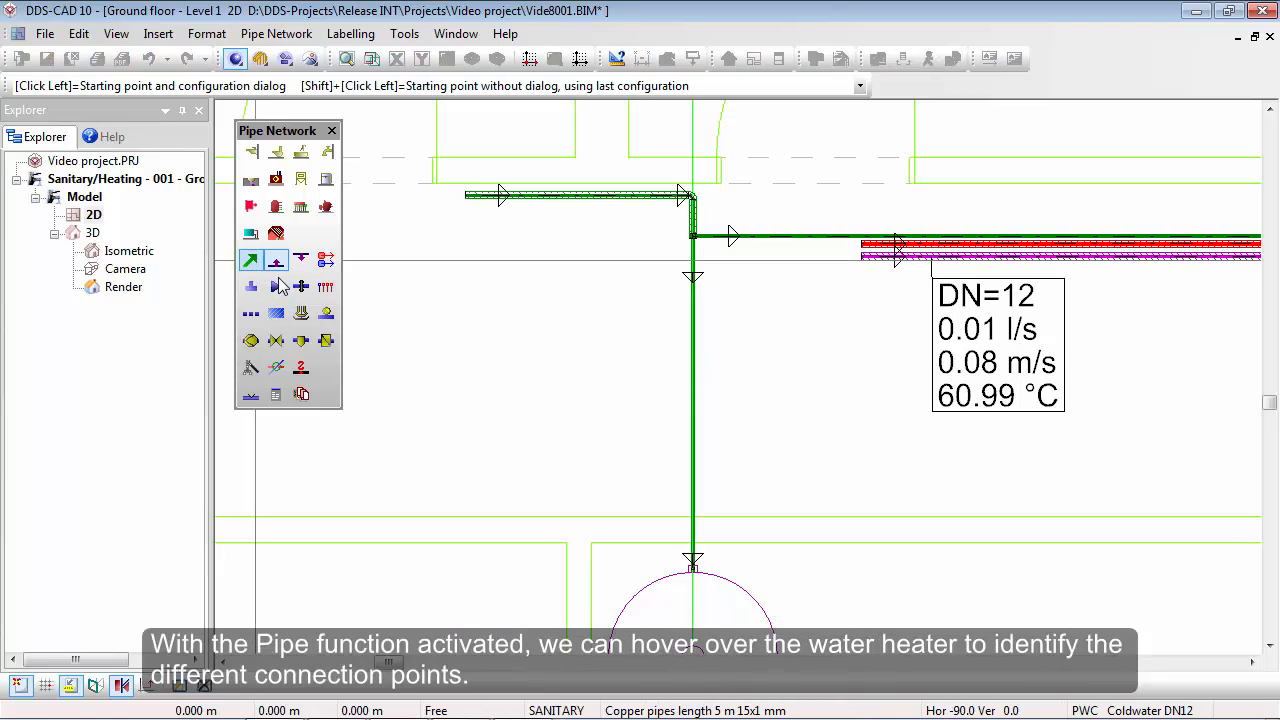
{"action": "mouse_move", "coordinate": [690, 568]}
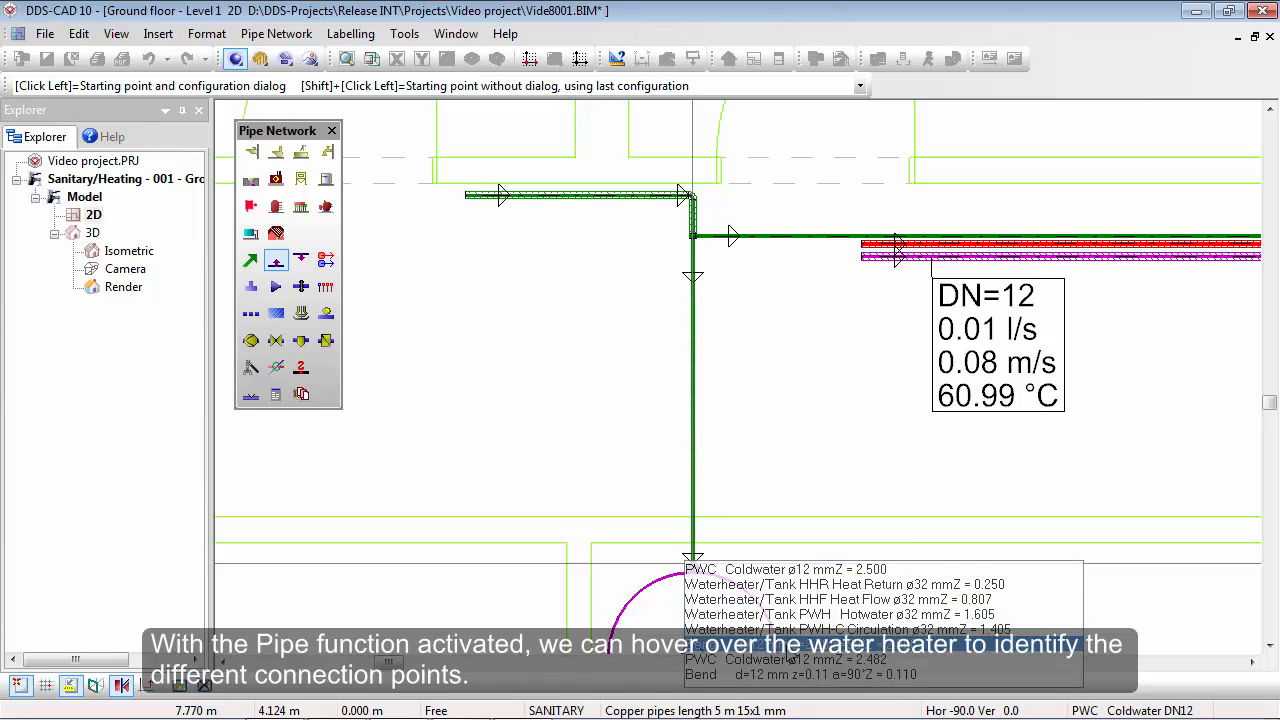
{"action": "left_click", "coordinate": [790, 660]}
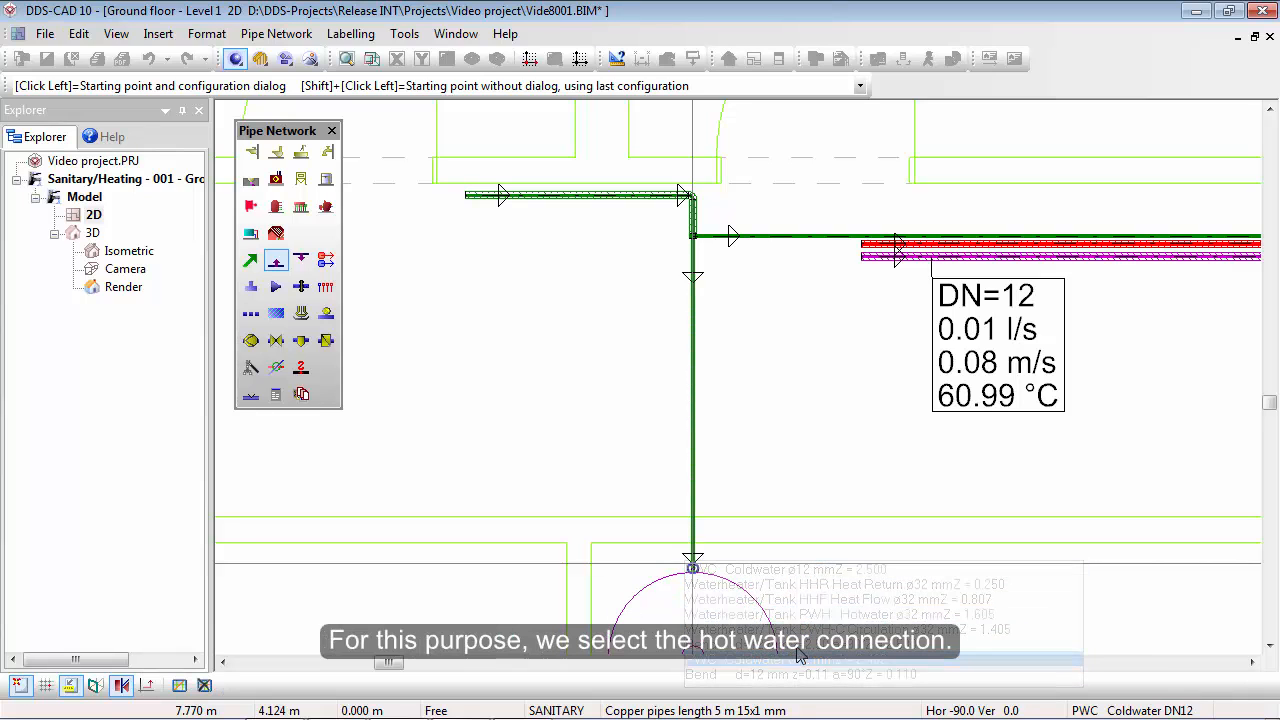
{"action": "left_click", "coordinate": [885, 617]}
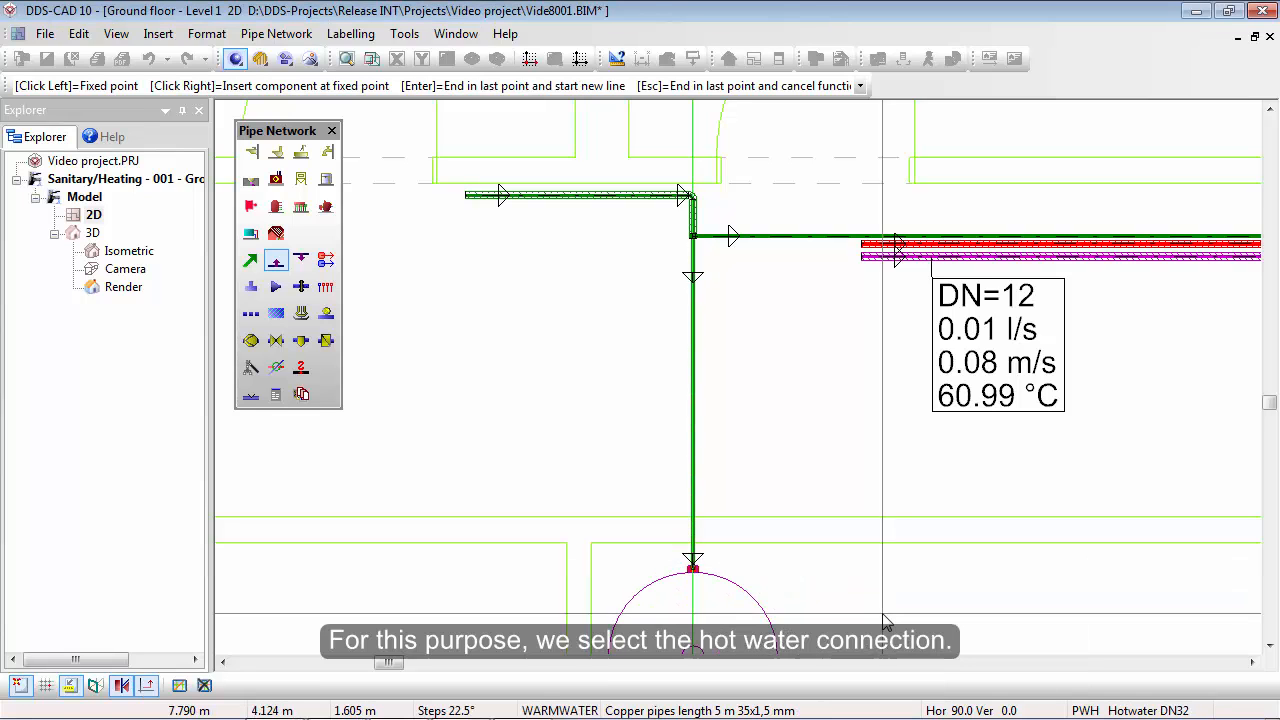
Step: Route the hot water pipe a short way north from the tank and offset it east to clear the cold water pipe
{"action": "scroll", "coordinate": [779, 259], "scroll_direction": "up", "scroll_amount": 5}
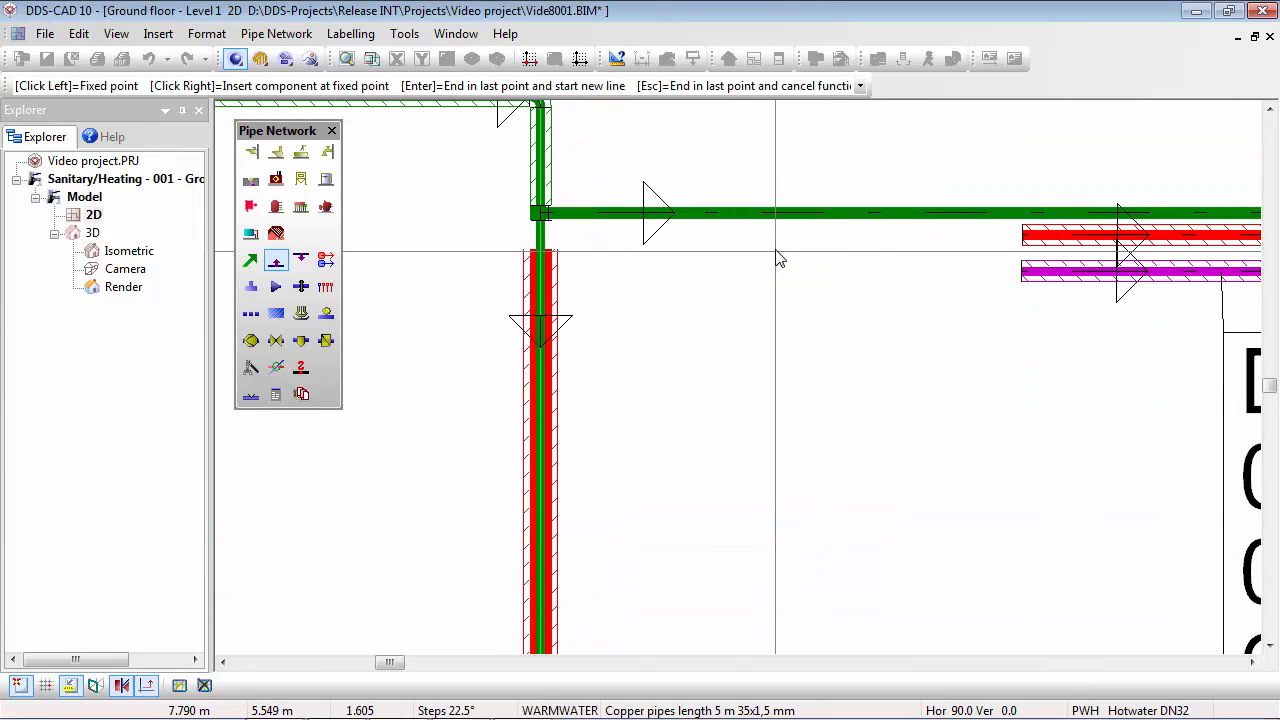
{"action": "scroll", "coordinate": [779, 259], "scroll_direction": "down", "scroll_amount": 5}
{"action": "scroll", "coordinate": [766, 514], "scroll_direction": "up", "scroll_amount": 4}
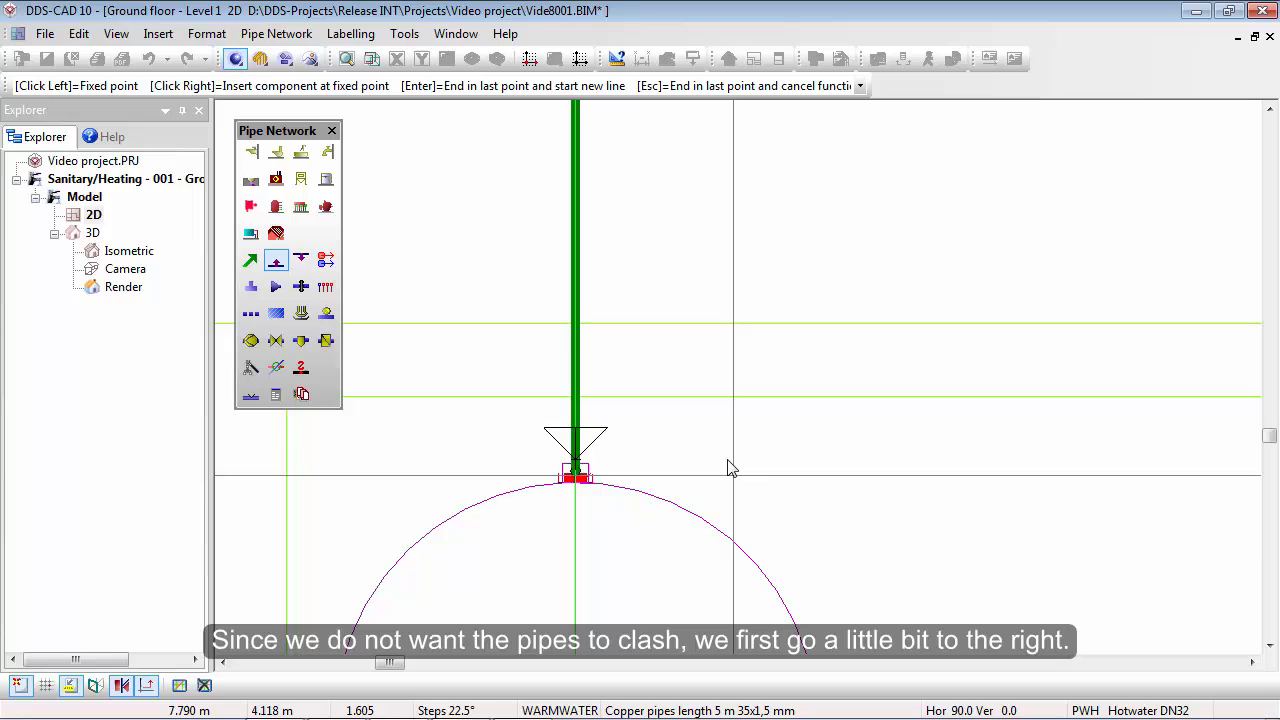
{"action": "left_click", "coordinate": [698, 347]}
{"action": "left_click", "coordinate": [685, 353]}
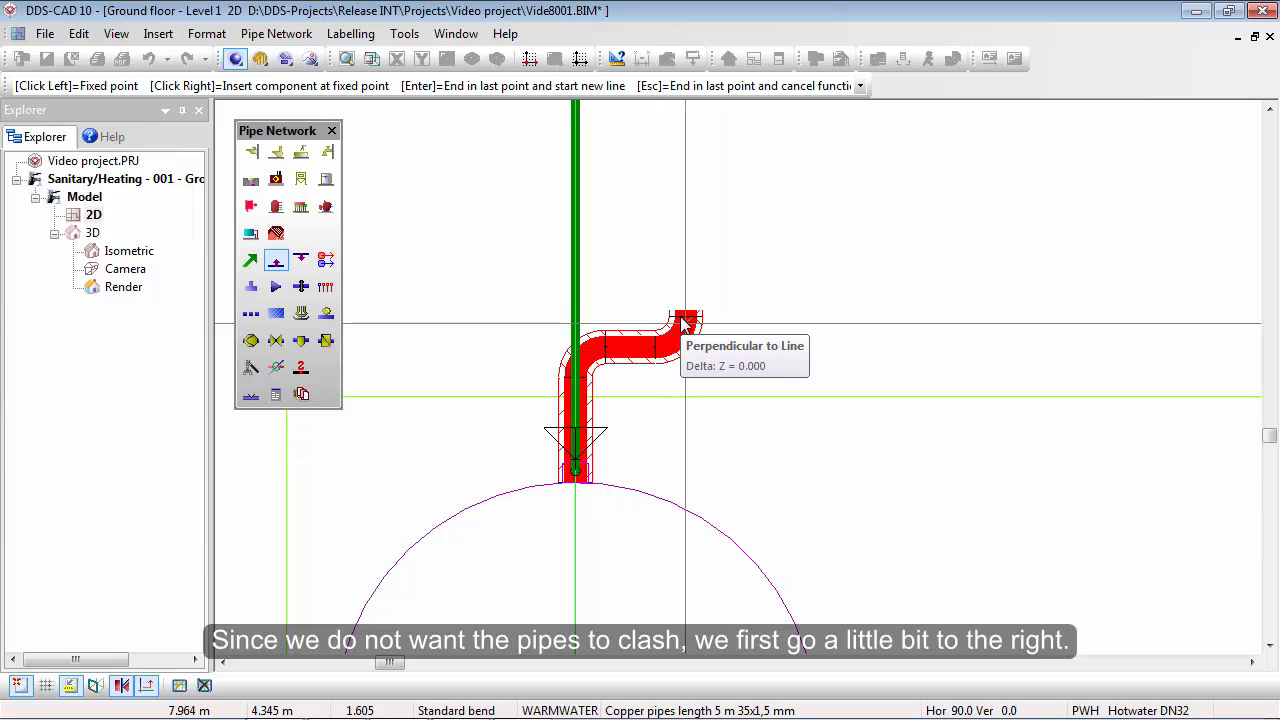
Step: Raise the hot water pipe vertically at its offset end to an absolute height of 2.5 m
{"action": "left_click", "coordinate": [684, 322]}
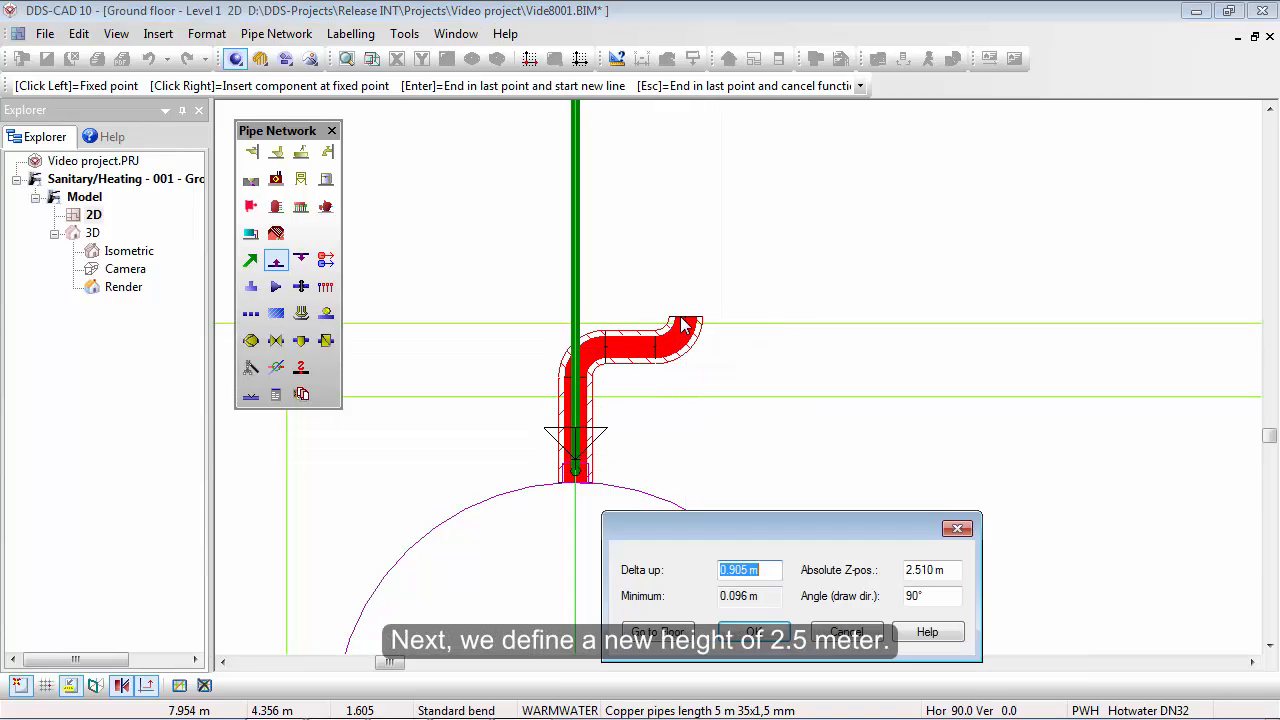
{"action": "key", "text": "Tab"}
{"action": "type", "text": "2"}
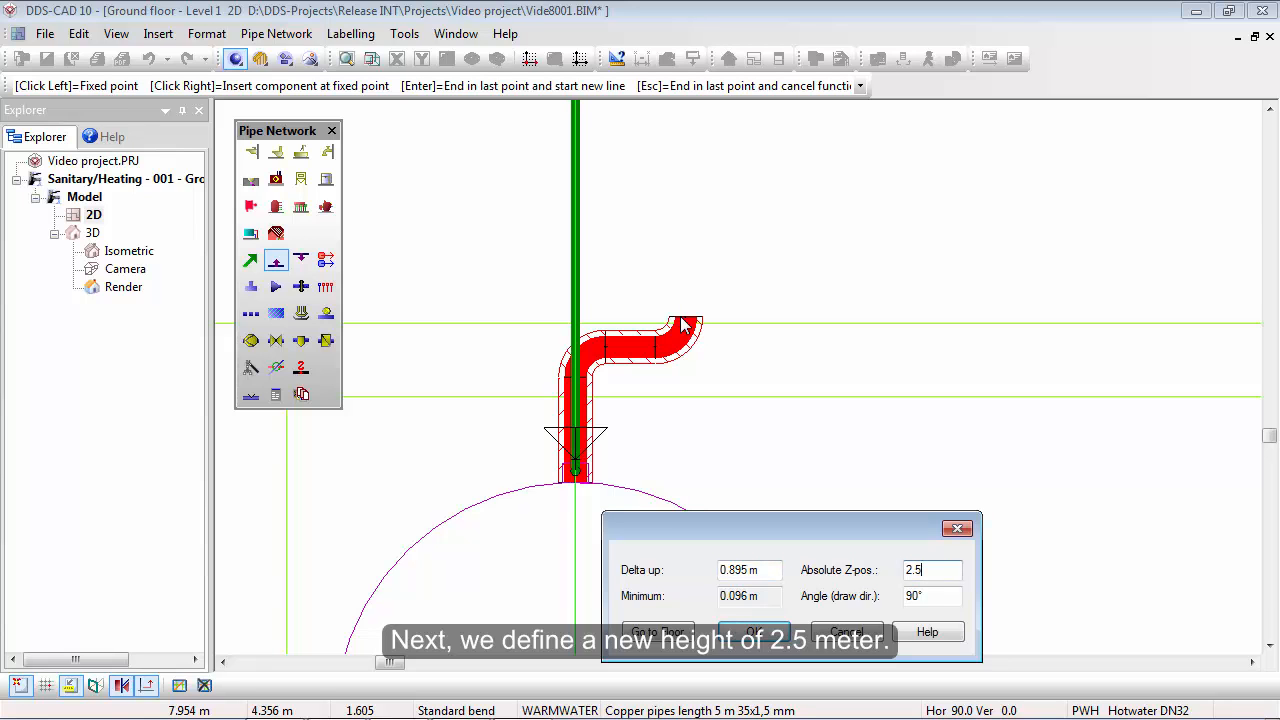
{"action": "left_click", "coordinate": [763, 636]}
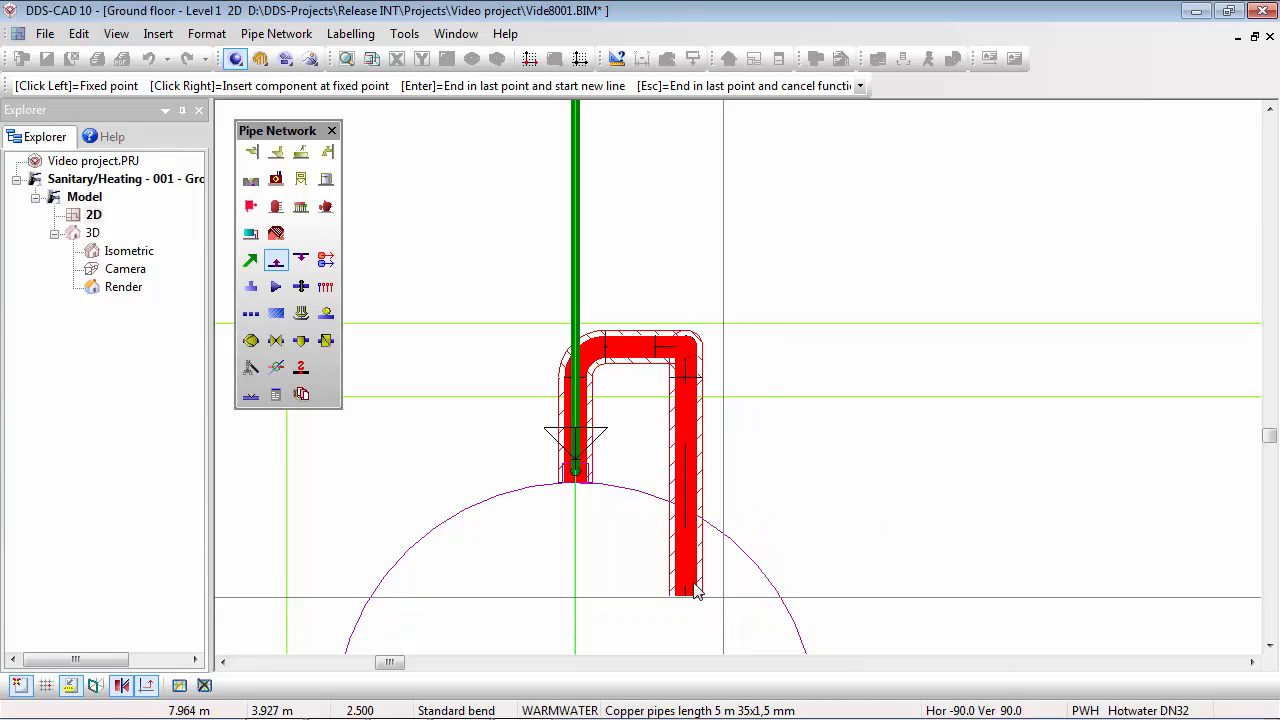
Step: Run the hot water pipe north into the hallway and join it to the existing hot water pipe using Direct connection with a 90° bend
{"action": "scroll", "coordinate": [695, 580], "scroll_direction": "down", "scroll_amount": 6}
{"action": "scroll", "coordinate": [701, 296], "scroll_direction": "up", "scroll_amount": 6}
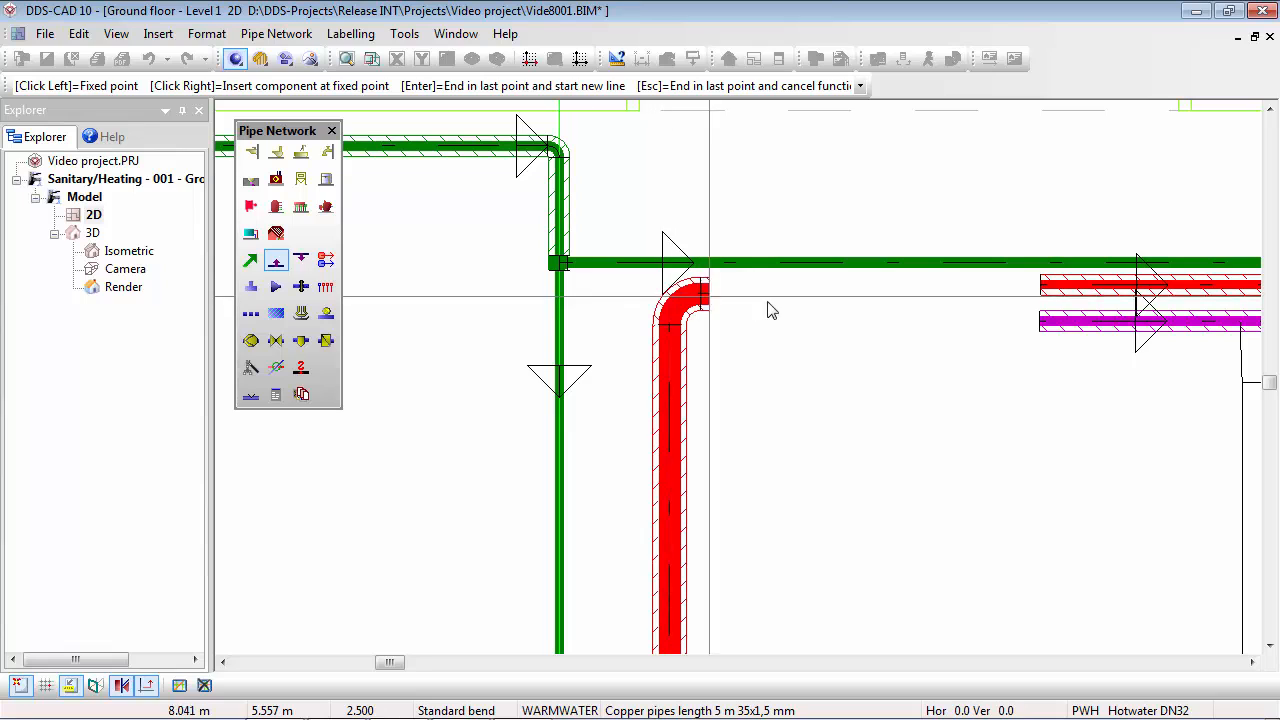
{"action": "left_click", "coordinate": [1030, 296]}
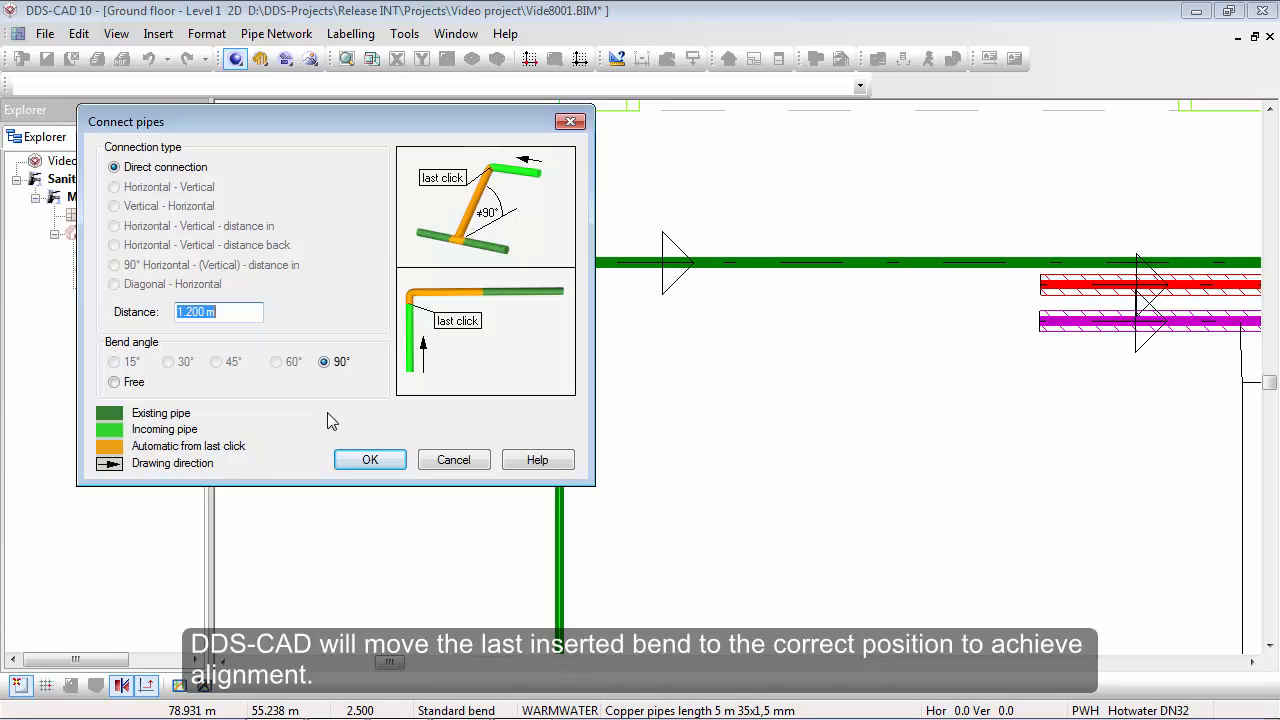
{"action": "left_click", "coordinate": [378, 460]}
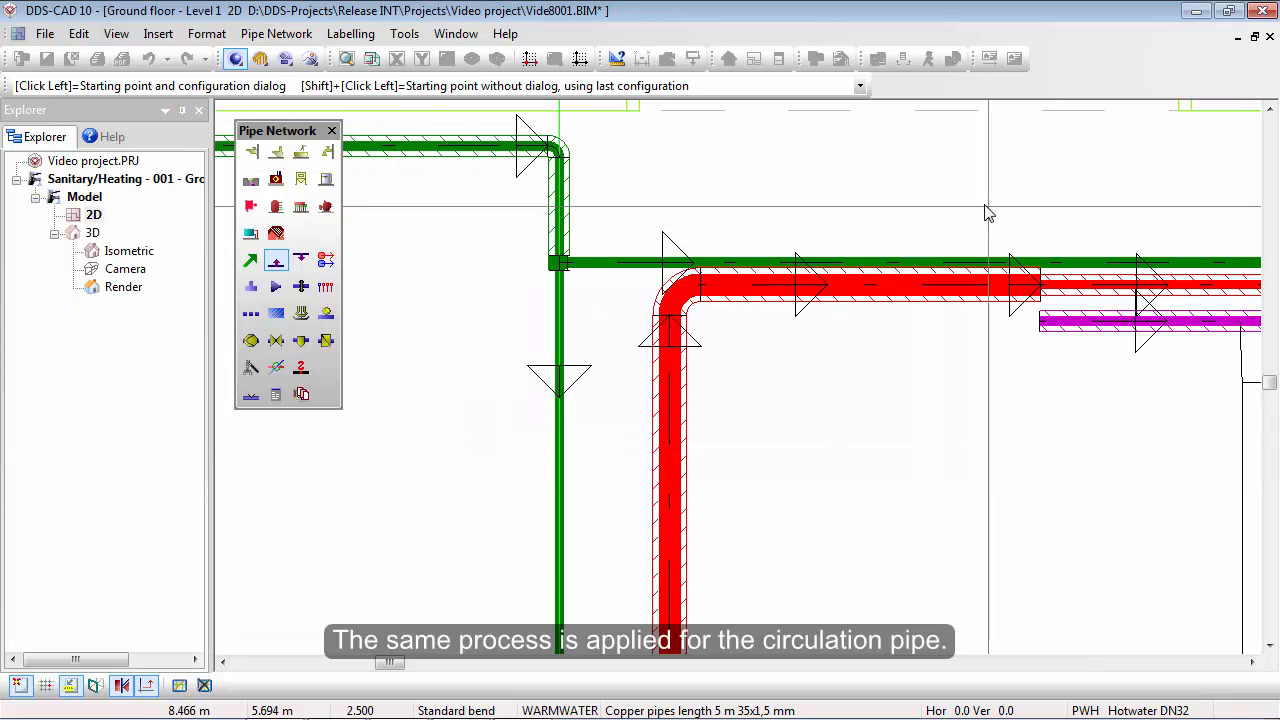
Step: Start a pipe from the tank's PWH-C Circulation connection and offset it east beyond the hot water pipe
{"action": "scroll", "coordinate": [985, 206], "scroll_direction": "down", "scroll_amount": 4}
{"action": "scroll", "coordinate": [830, 572], "scroll_direction": "up", "scroll_amount": 4}
{"action": "left_click", "coordinate": [852, 570]}
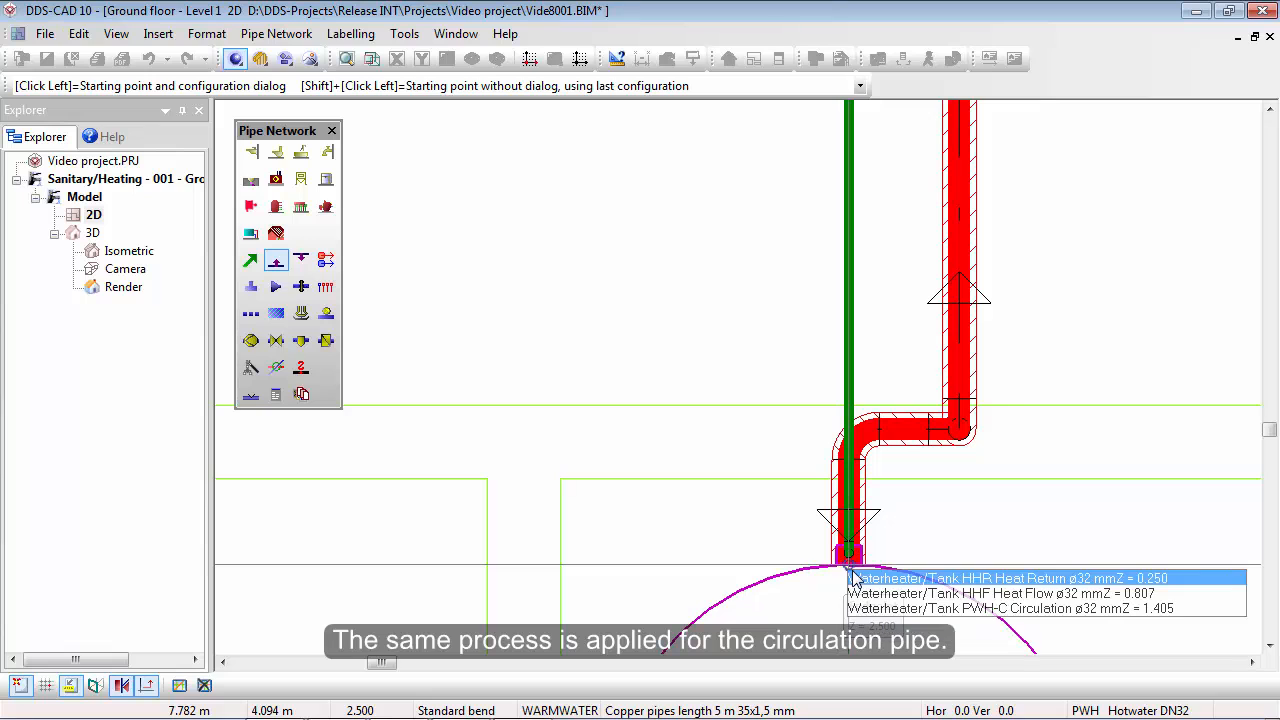
{"action": "left_click", "coordinate": [980, 608]}
{"action": "left_click", "coordinate": [1180, 114]}
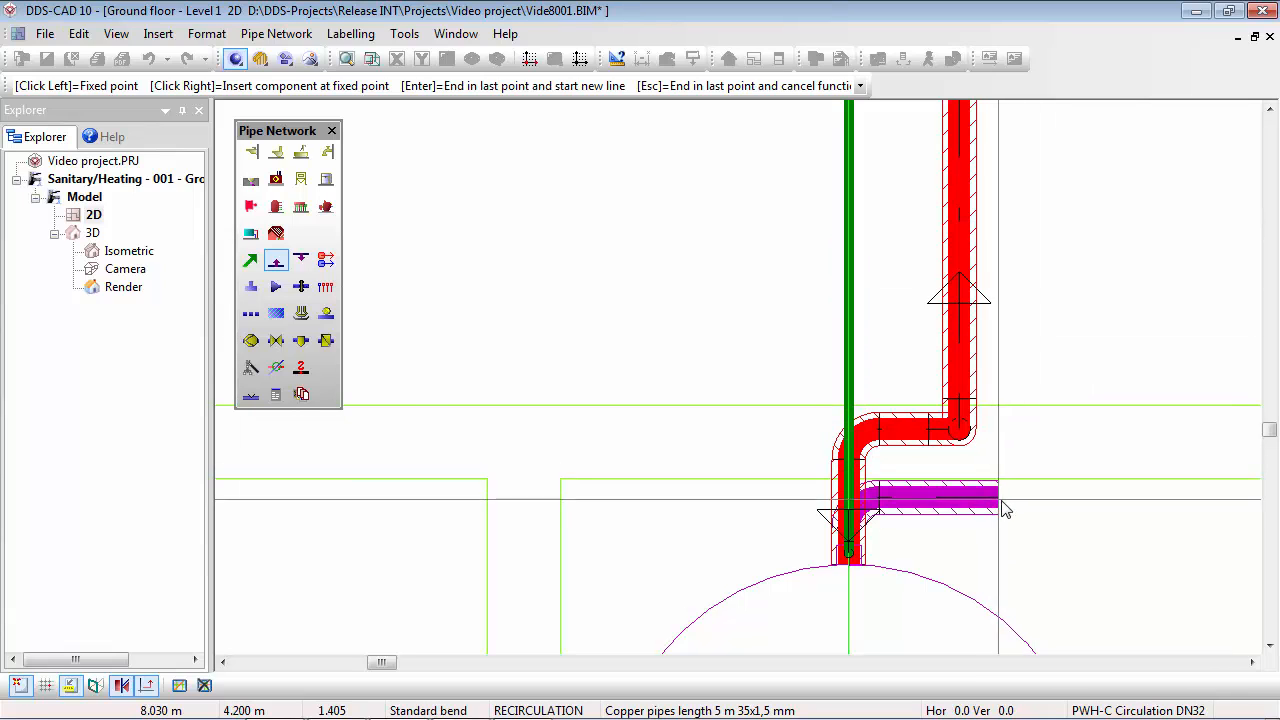
{"action": "left_click", "coordinate": [1020, 513]}
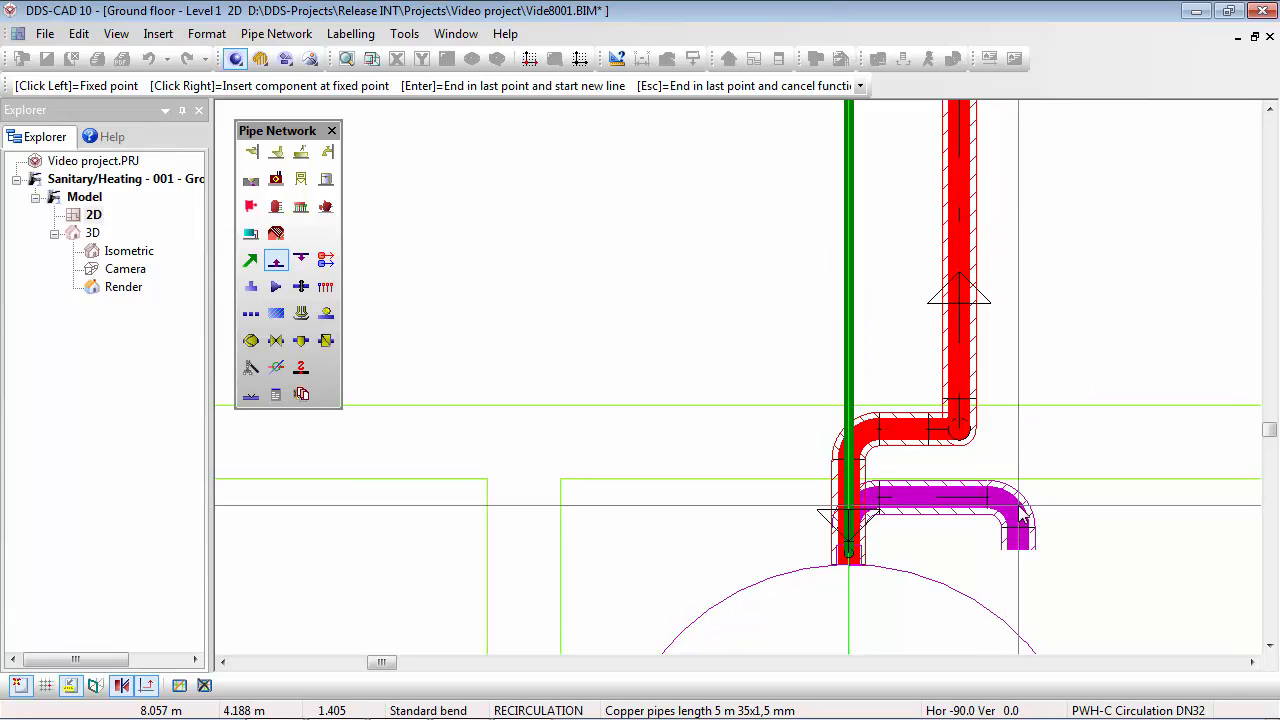
Step: Raise the circulation pipe to 2.500 m and join it to the existing circulation pipe using Direct connection with a 90° bend
{"action": "left_click", "coordinate": [1022, 513]}
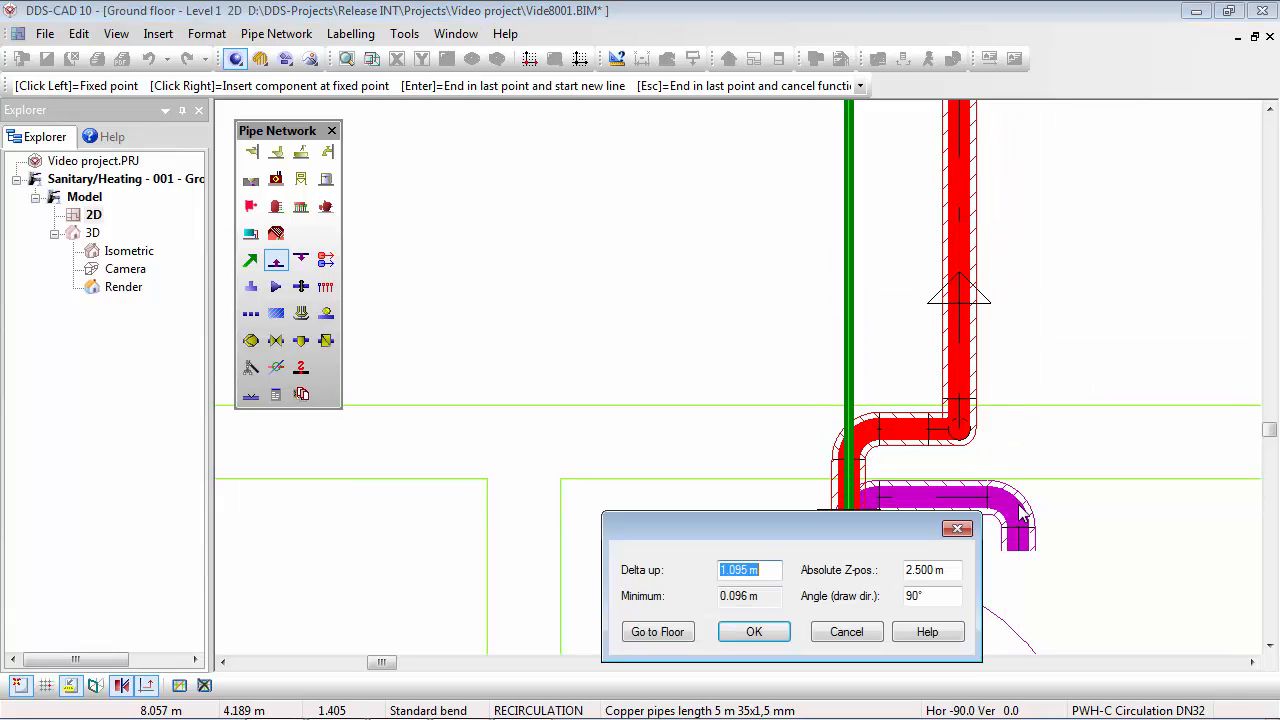
{"action": "left_click", "coordinate": [754, 632]}
{"action": "scroll", "coordinate": [830, 580], "scroll_direction": "down", "scroll_amount": 3}
{"action": "scroll", "coordinate": [894, 271], "scroll_direction": "up", "scroll_amount": 4}
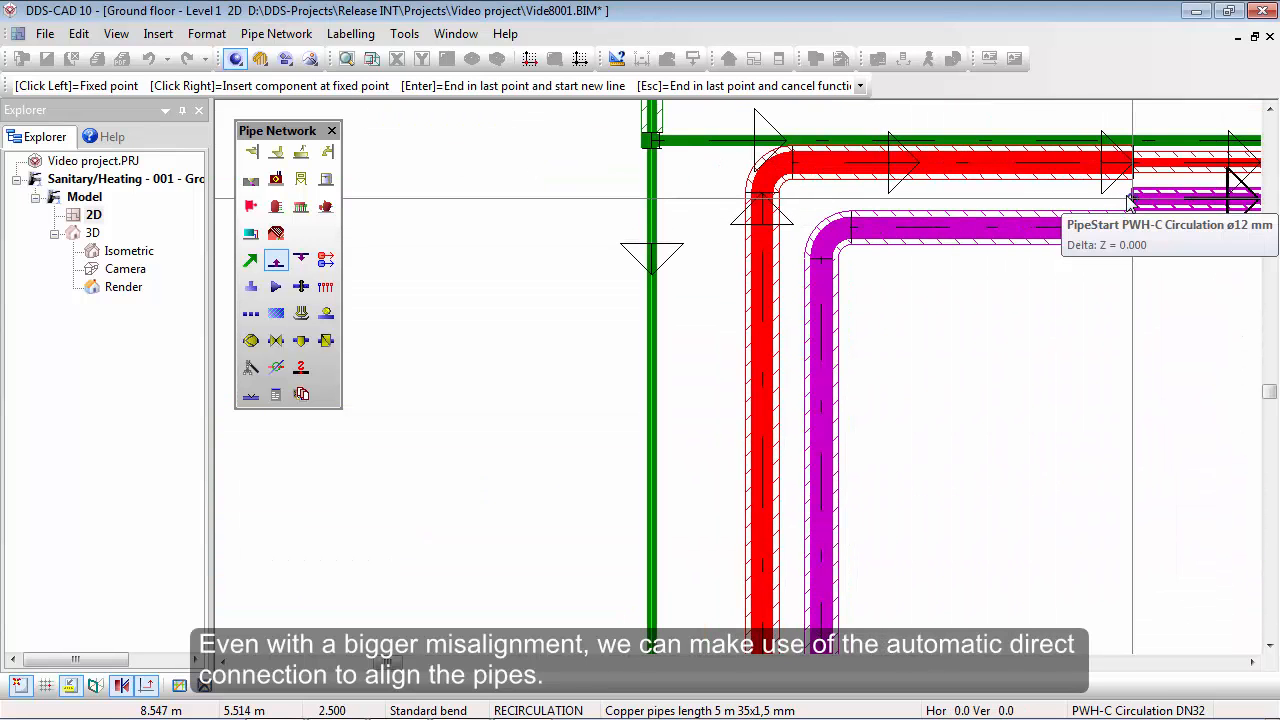
{"action": "left_click", "coordinate": [1128, 204]}
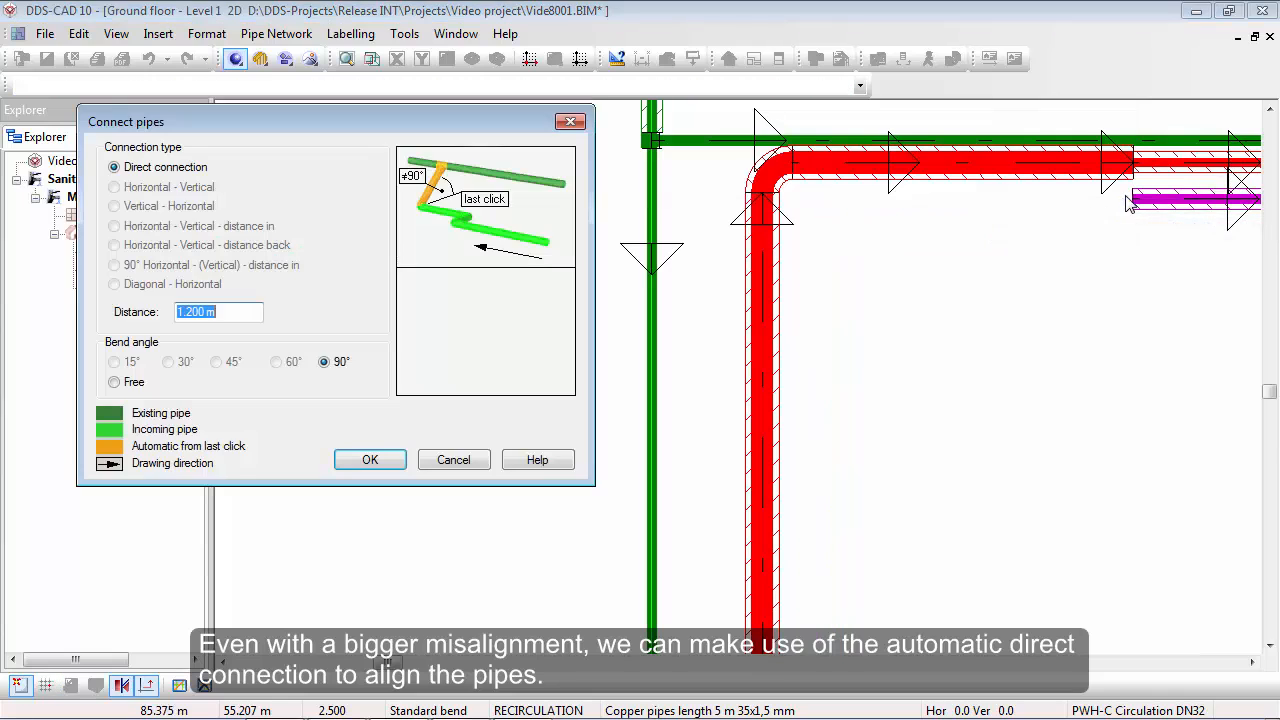
{"action": "left_click", "coordinate": [398, 460]}
{"action": "key", "text": "Escape"}
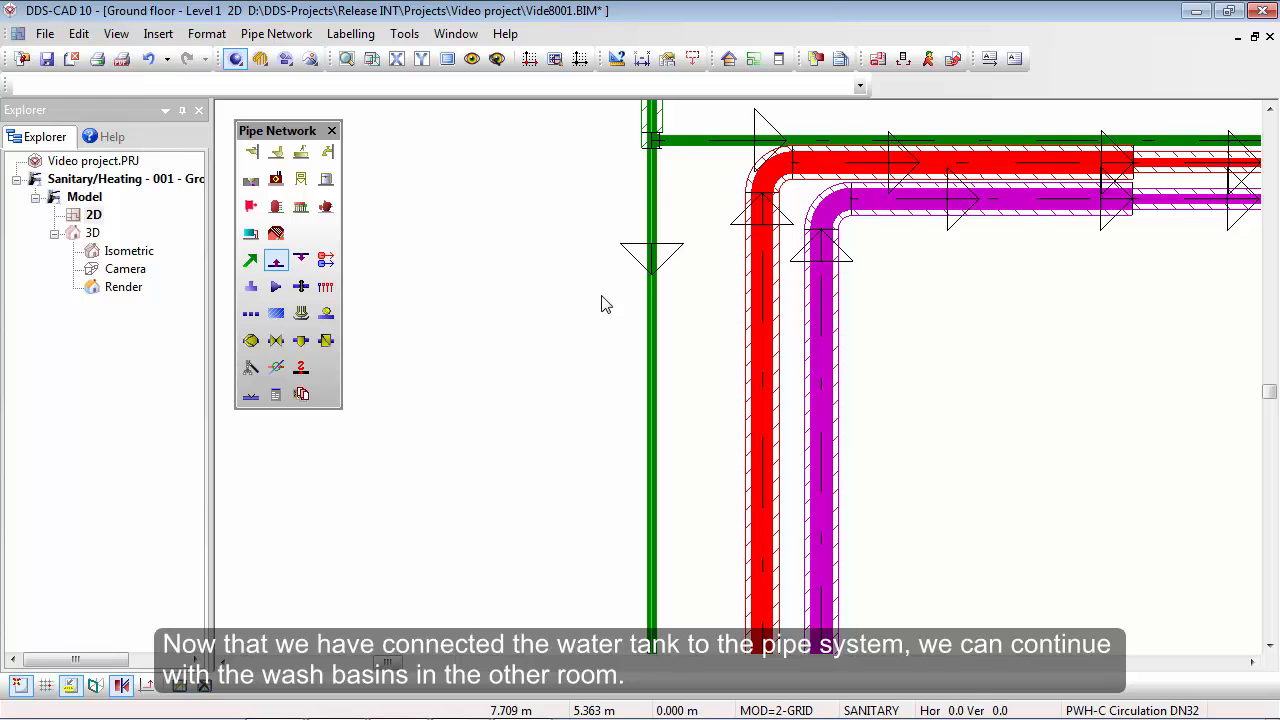
Step: Branch off the hallway cold water pipe near its corner with an upward 15 mm copper tee and a 0.100 m vertical pipe
{"action": "scroll", "coordinate": [605, 302], "scroll_direction": "down", "scroll_amount": 5}
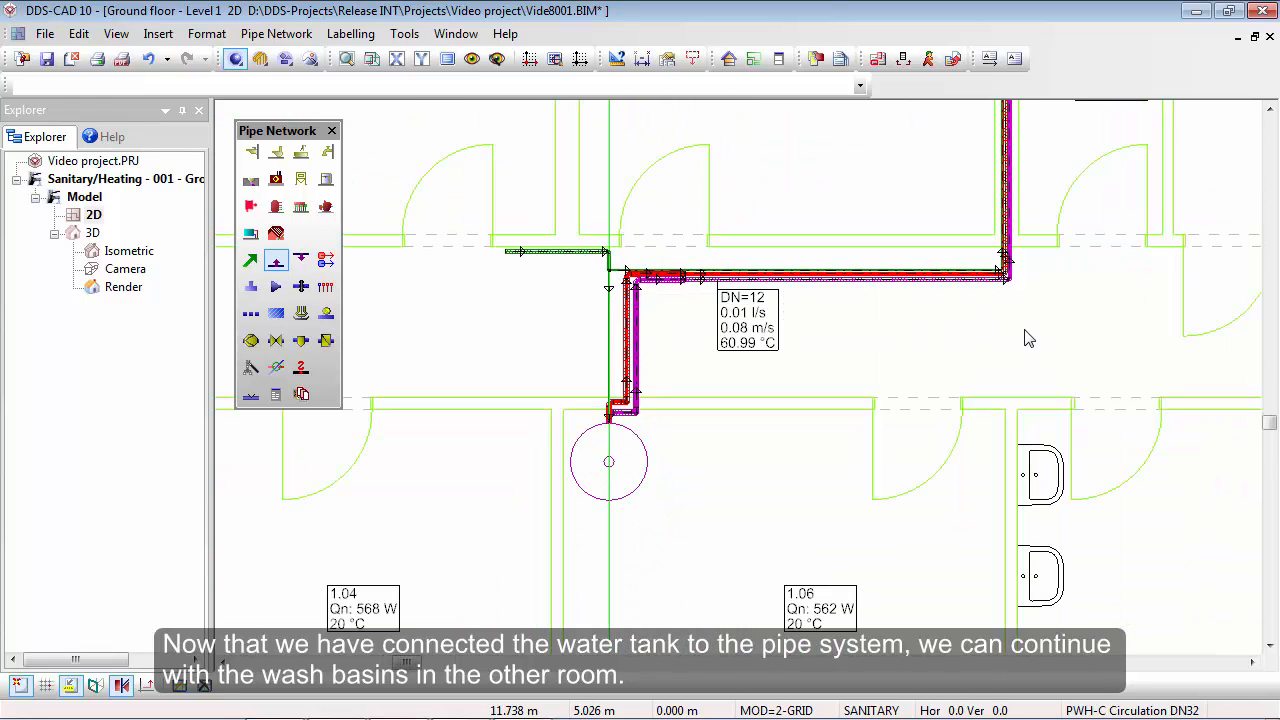
{"action": "scroll", "coordinate": [1088, 280], "scroll_direction": "up", "scroll_amount": 5}
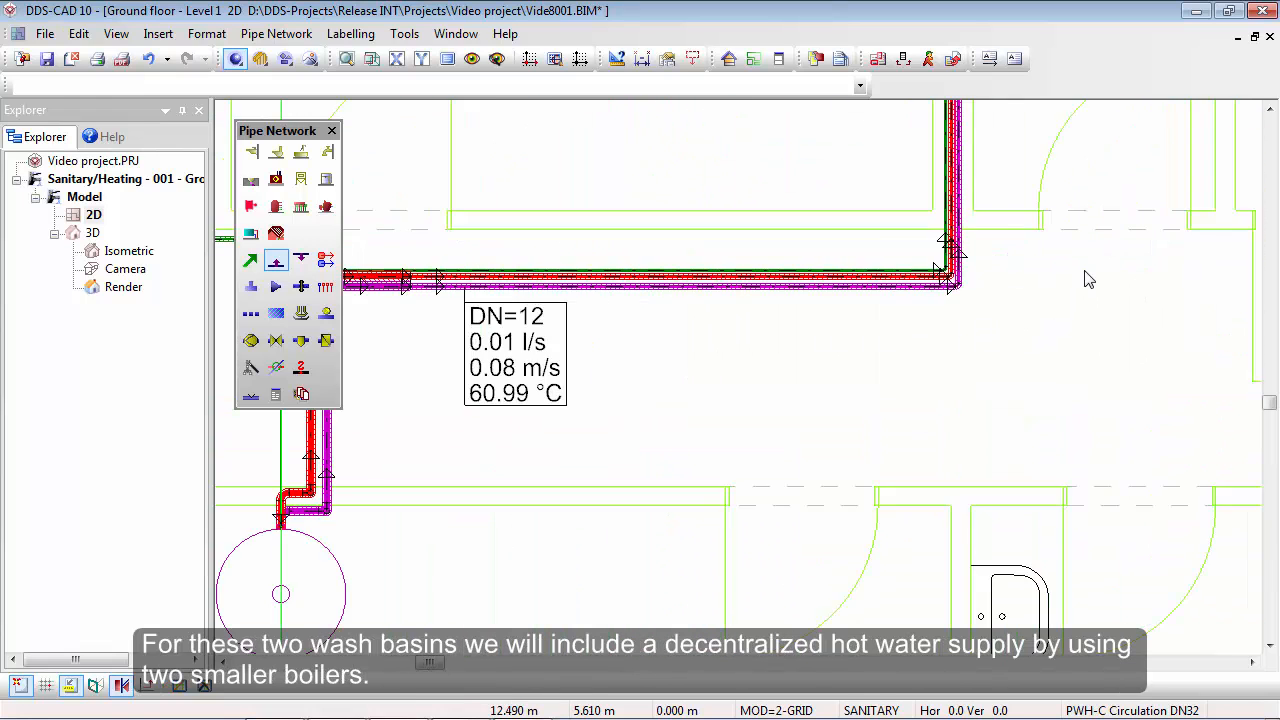
{"action": "scroll", "coordinate": [776, 274], "scroll_direction": "down", "scroll_amount": 1}
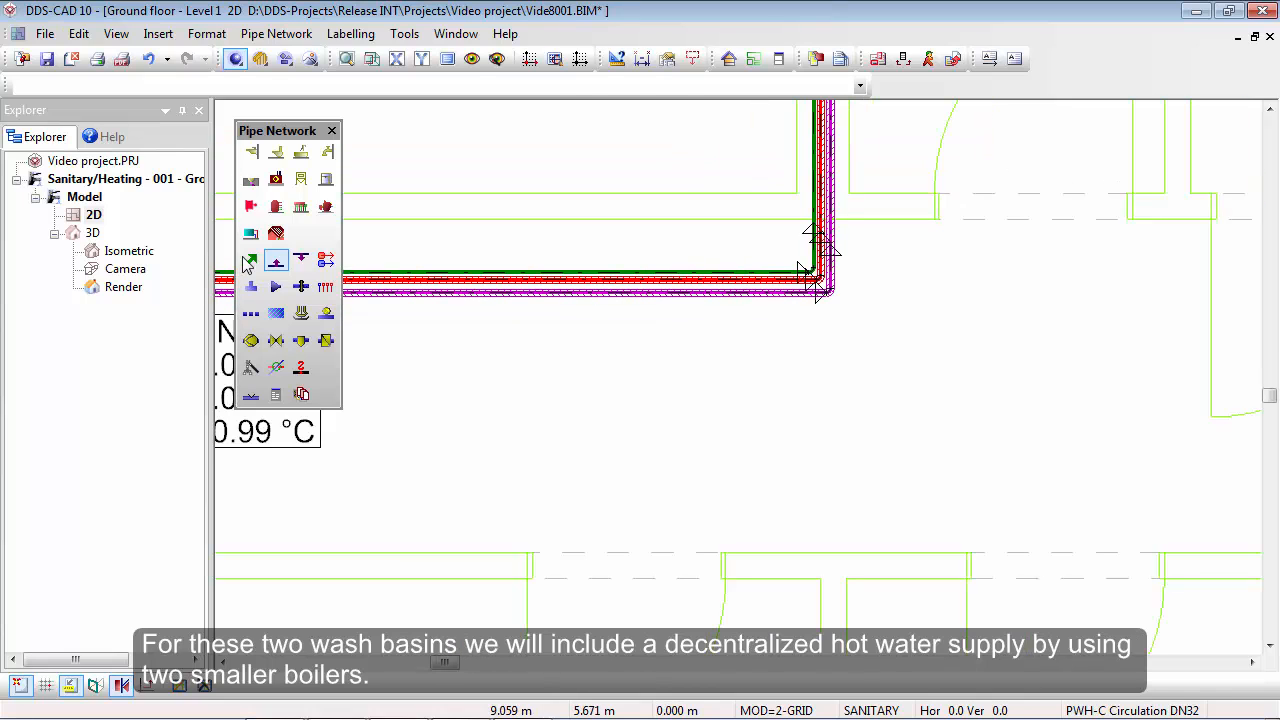
{"action": "left_click", "coordinate": [250, 260]}
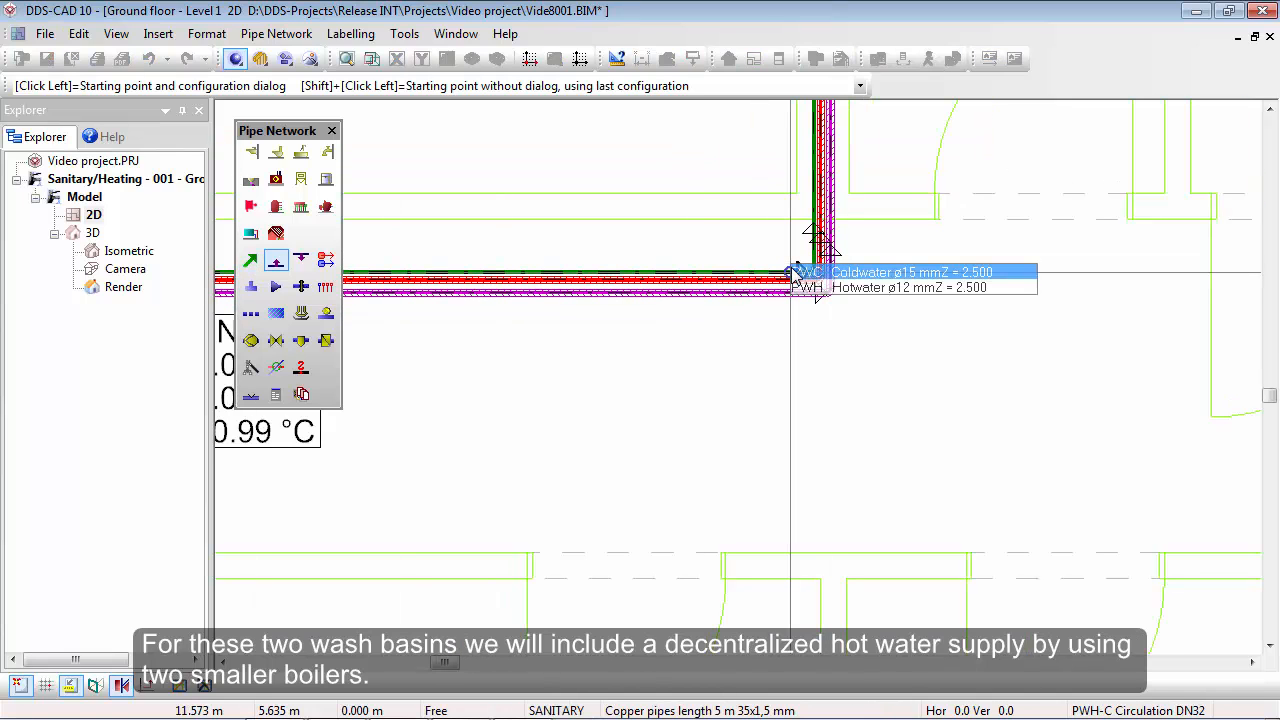
{"action": "left_click", "coordinate": [797, 272]}
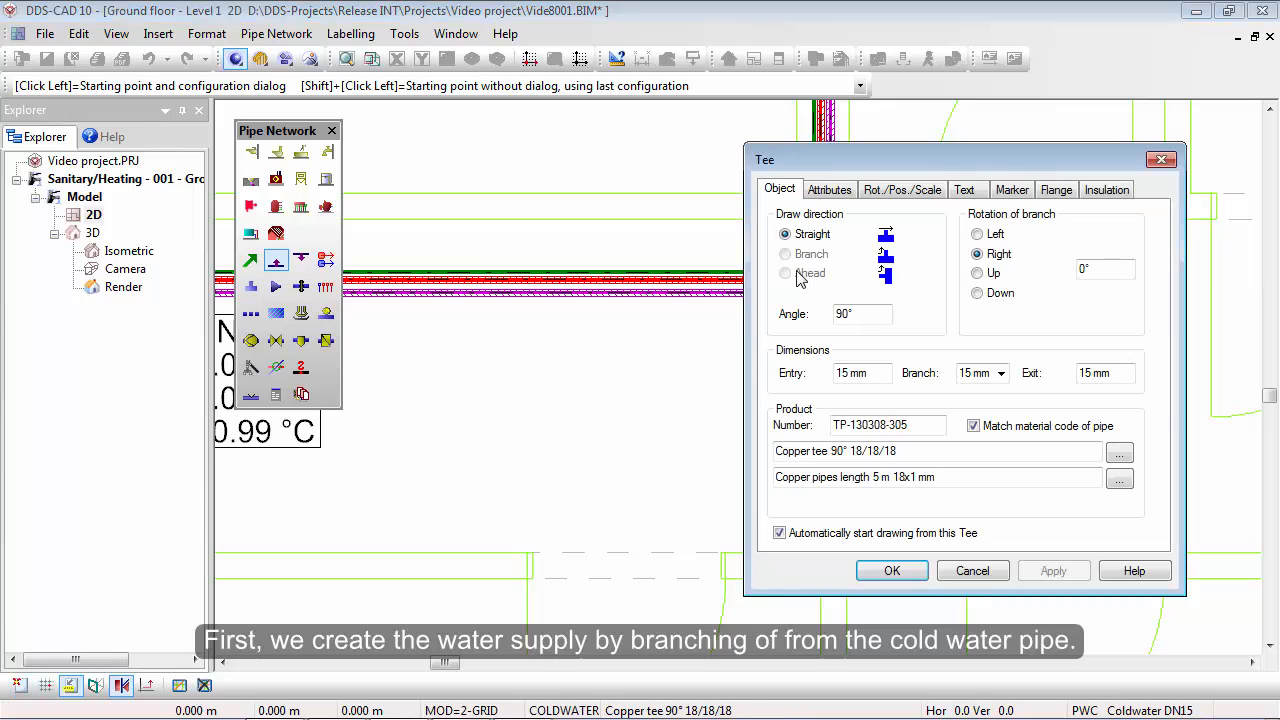
{"action": "left_click", "coordinate": [977, 274]}
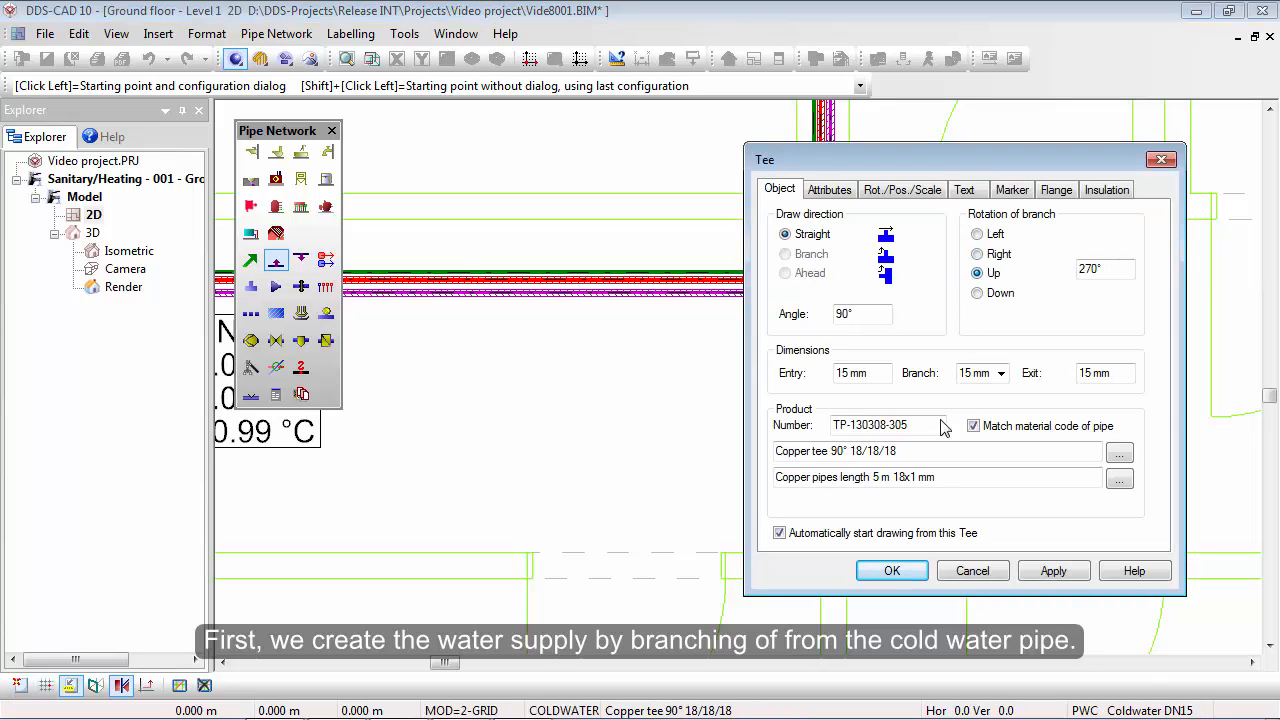
{"action": "left_click", "coordinate": [892, 571]}
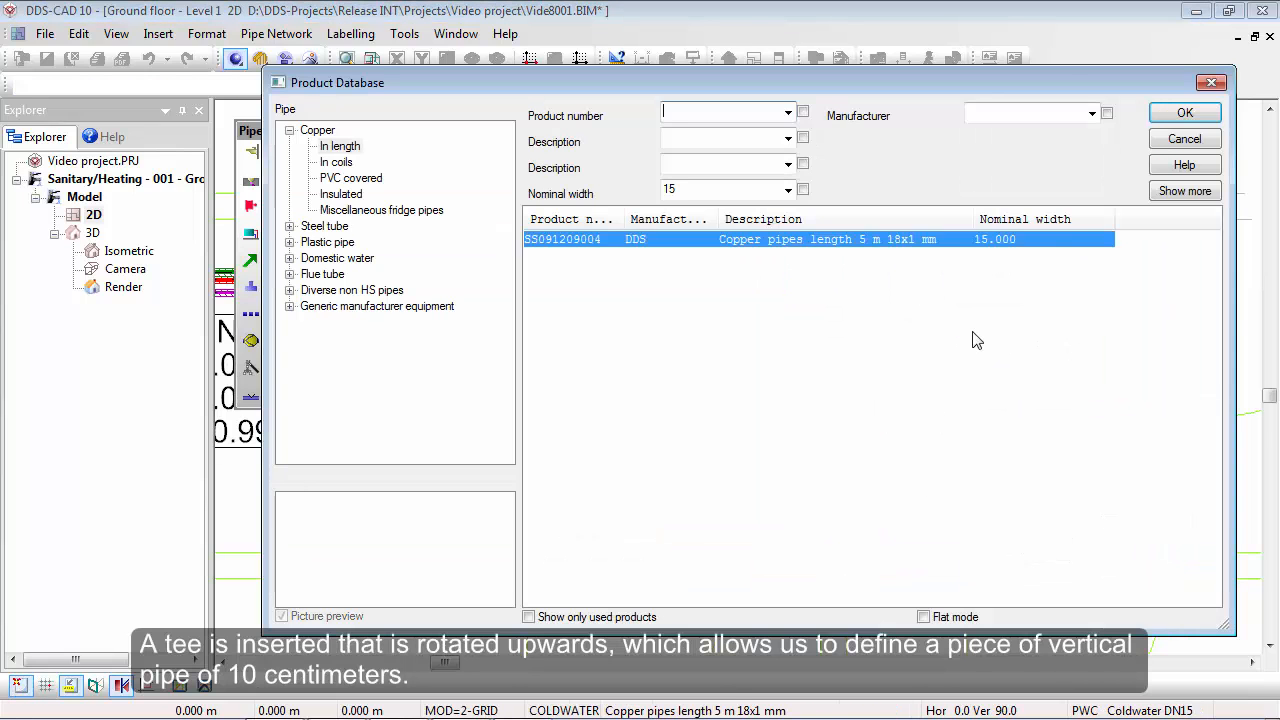
{"action": "left_click", "coordinate": [1182, 113]}
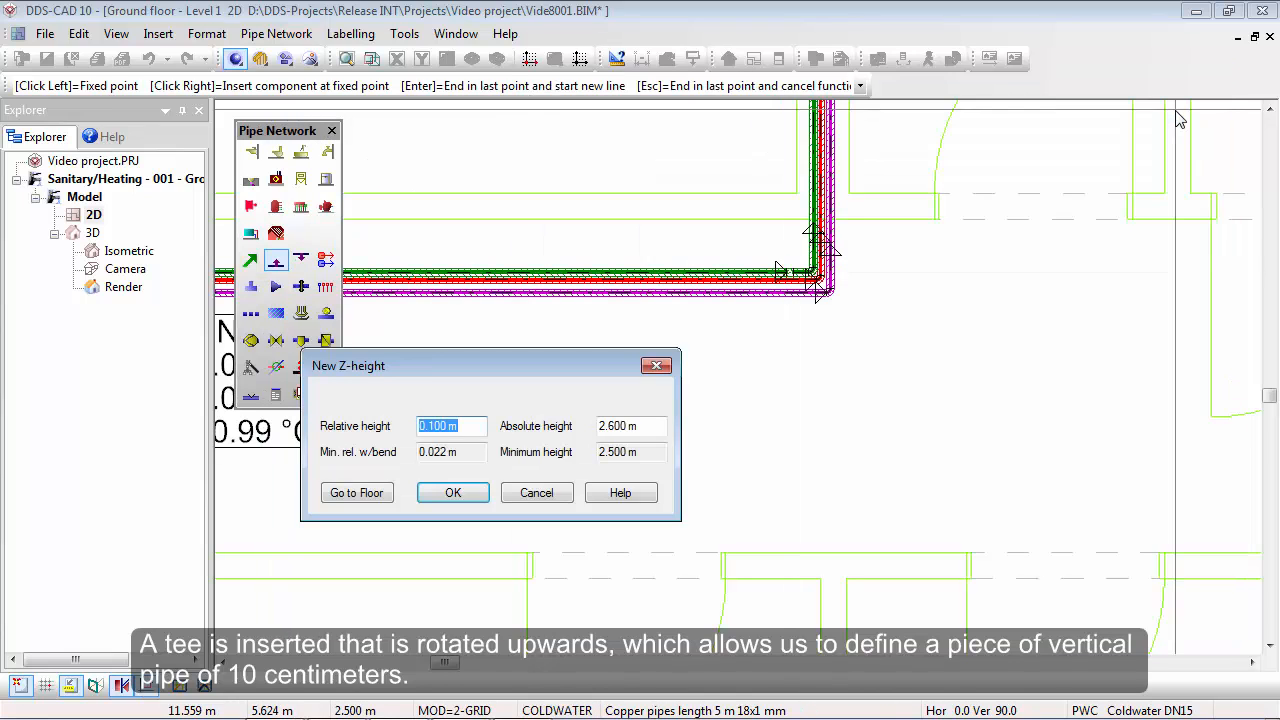
{"action": "left_click", "coordinate": [453, 493]}
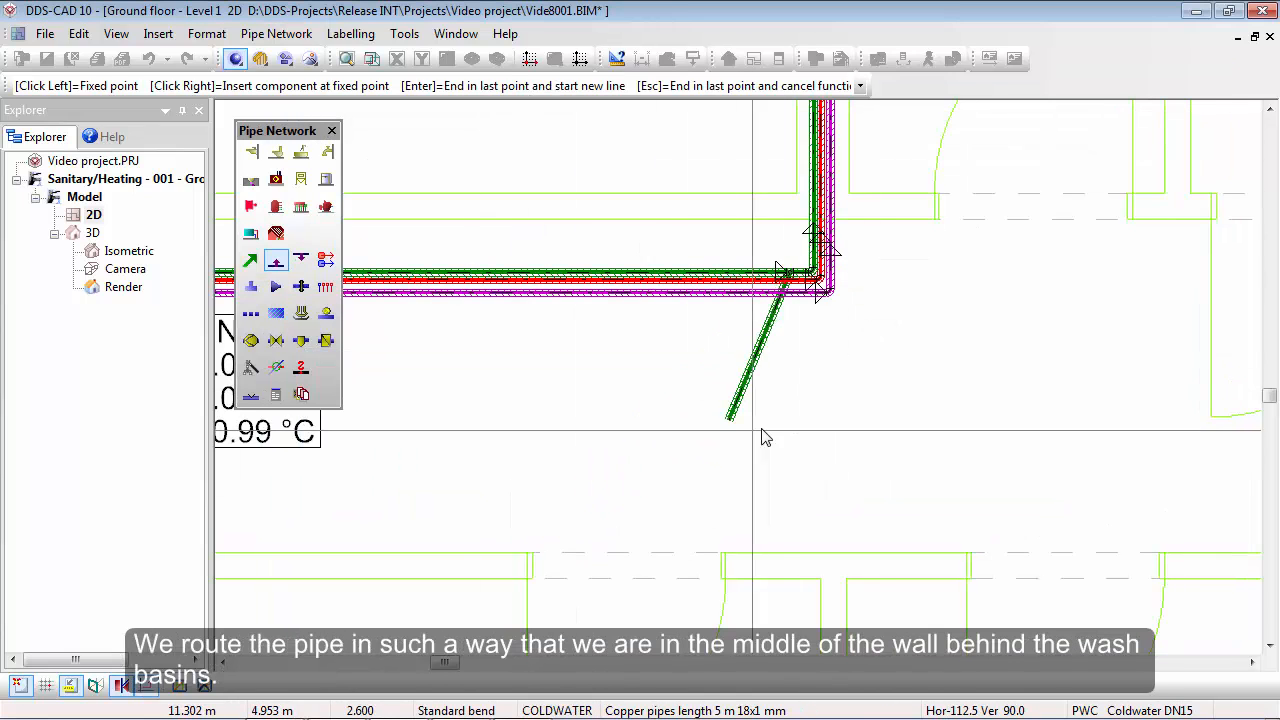
Step: Route the cold water branch south and east into the middle of the wall behind the two wash basins, ending just past the southern basin
{"action": "left_click", "coordinate": [793, 427]}
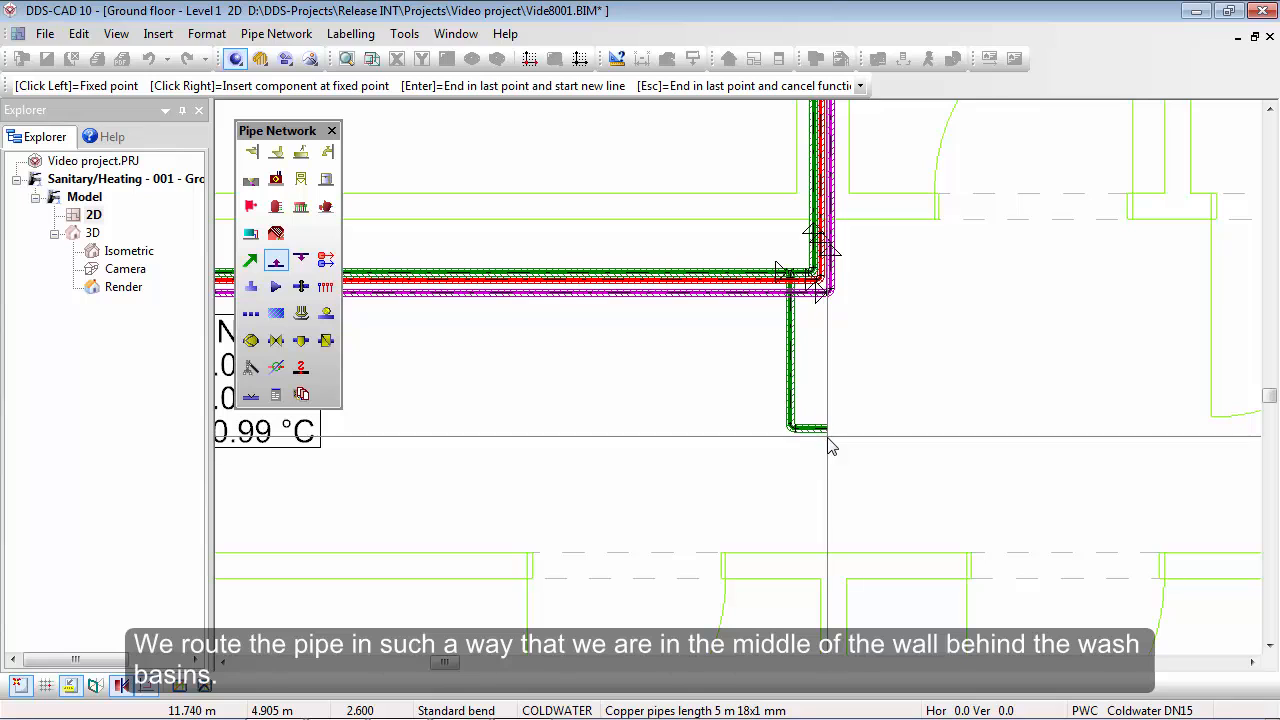
{"action": "left_click", "coordinate": [831, 447]}
{"action": "scroll", "coordinate": [831, 445], "scroll_direction": "down", "scroll_amount": 3}
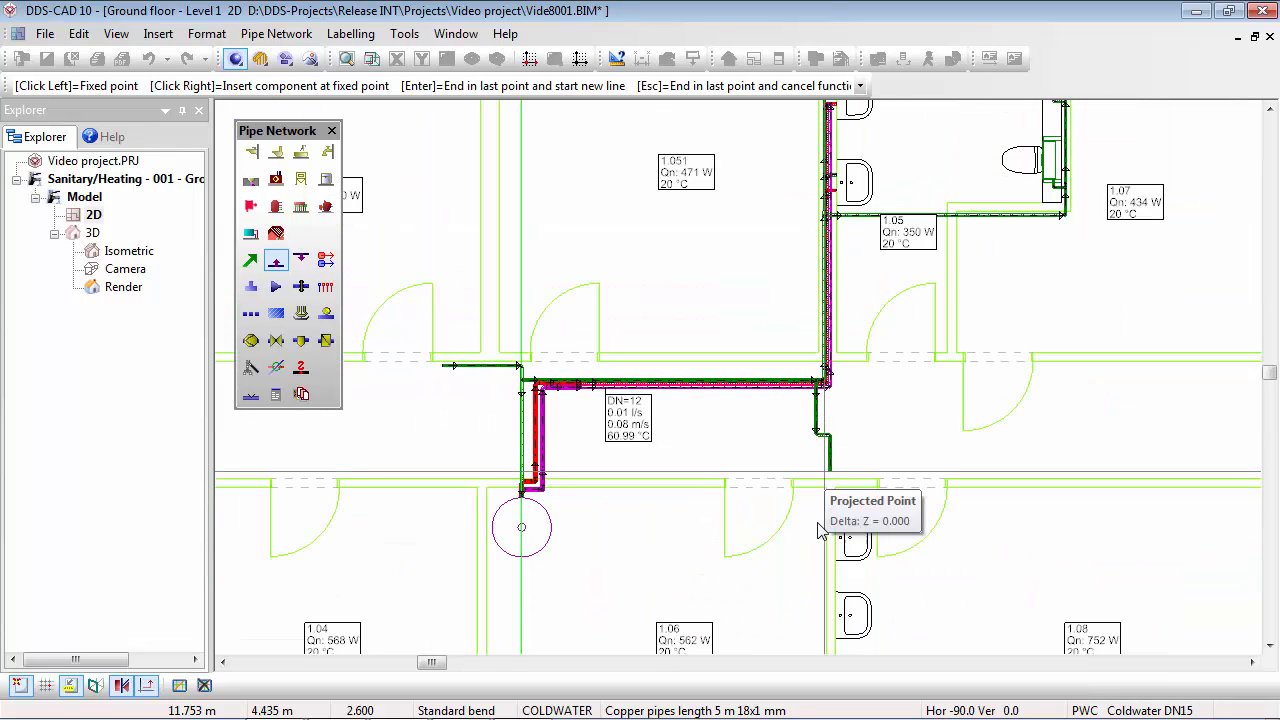
{"action": "scroll", "coordinate": [816, 660], "scroll_direction": "up", "scroll_amount": 4}
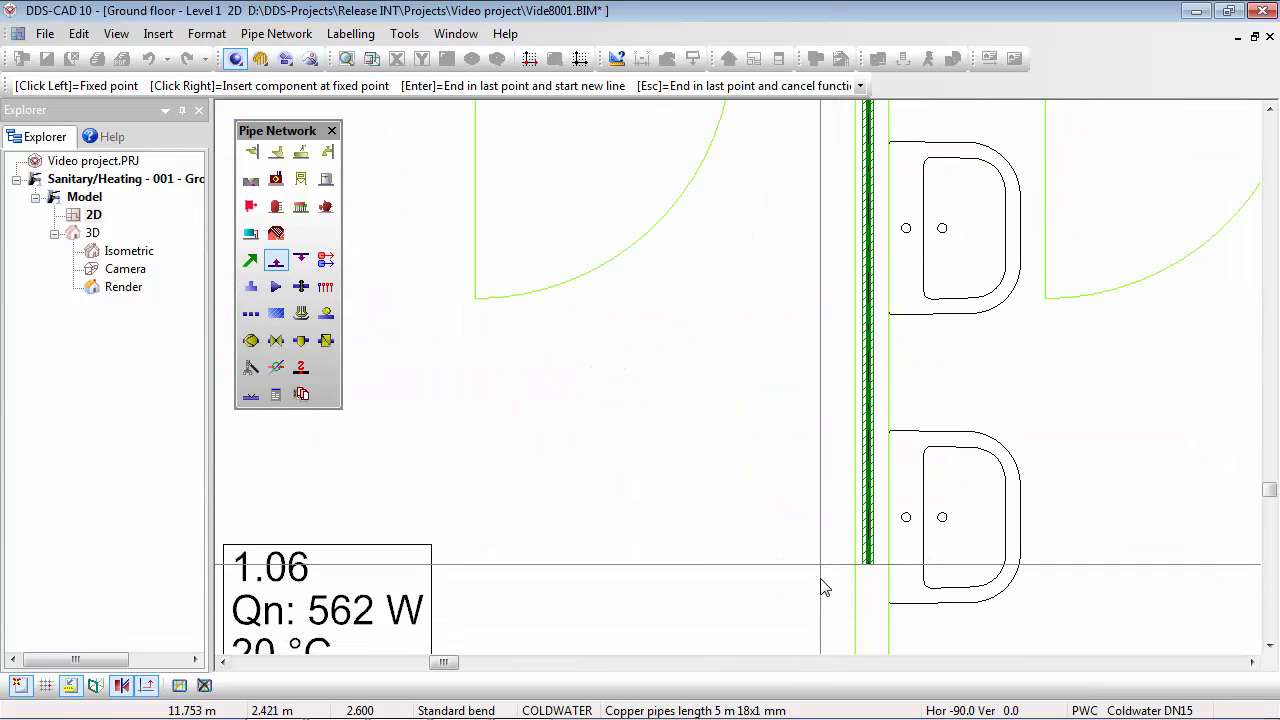
{"action": "middle_click_drag", "start_coordinate": [818, 630], "coordinate": [783, 460]}
{"action": "left_click", "coordinate": [776, 518]}
{"action": "key", "text": "Return"}
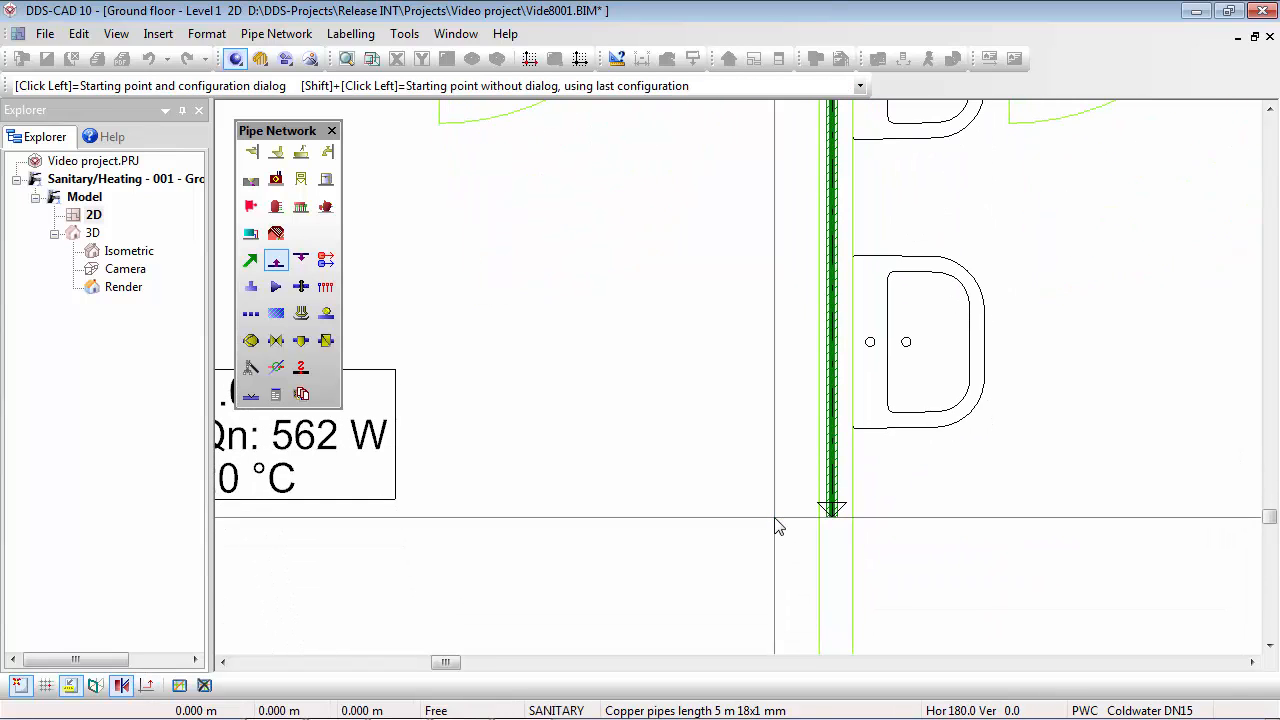
{"action": "key", "text": "Escape"}
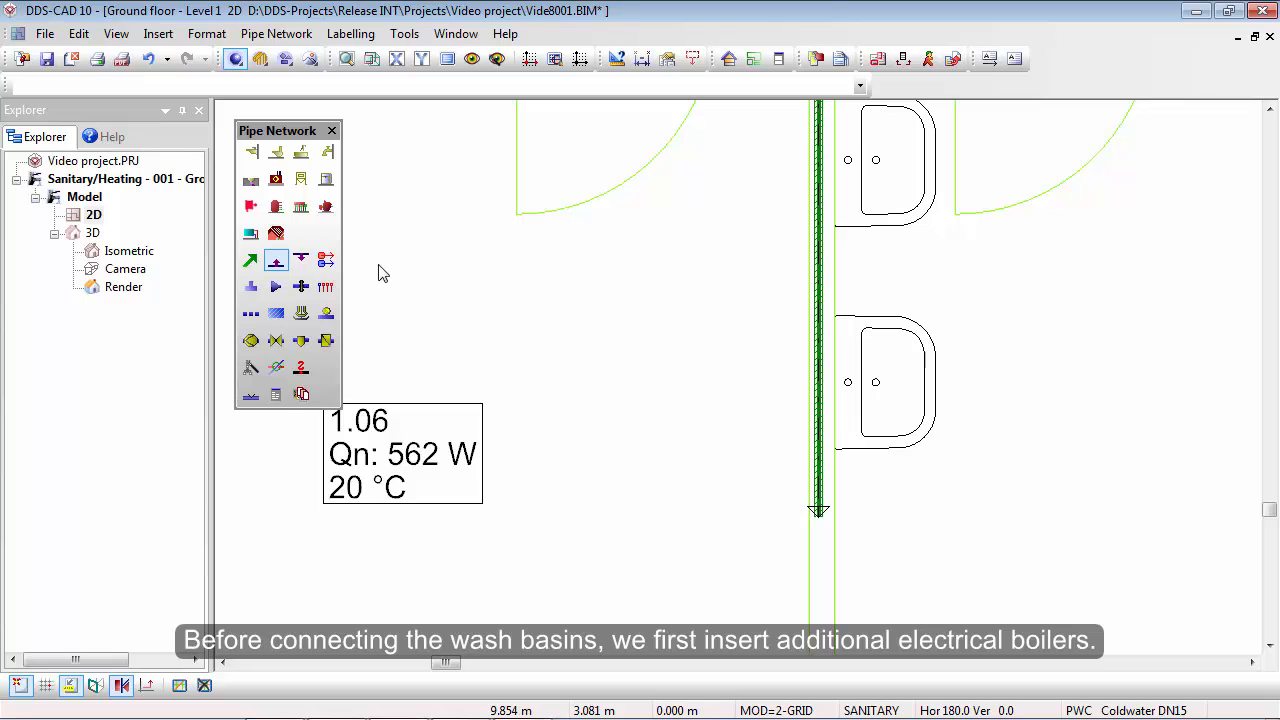
Step: Insert an "Electrical boiler under sink 5l" at 0.100 m mounting height against the wall just south of each wash basin
{"action": "left_click", "coordinate": [279, 207]}
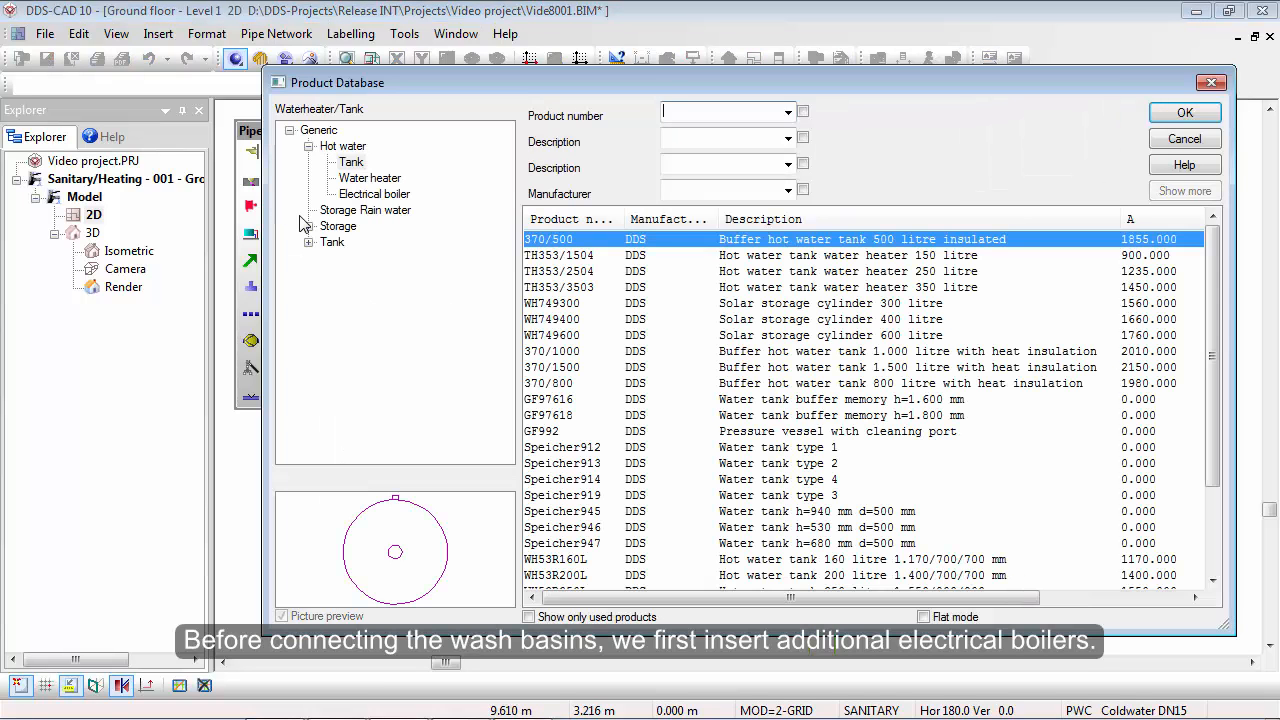
{"action": "left_click", "coordinate": [374, 194]}
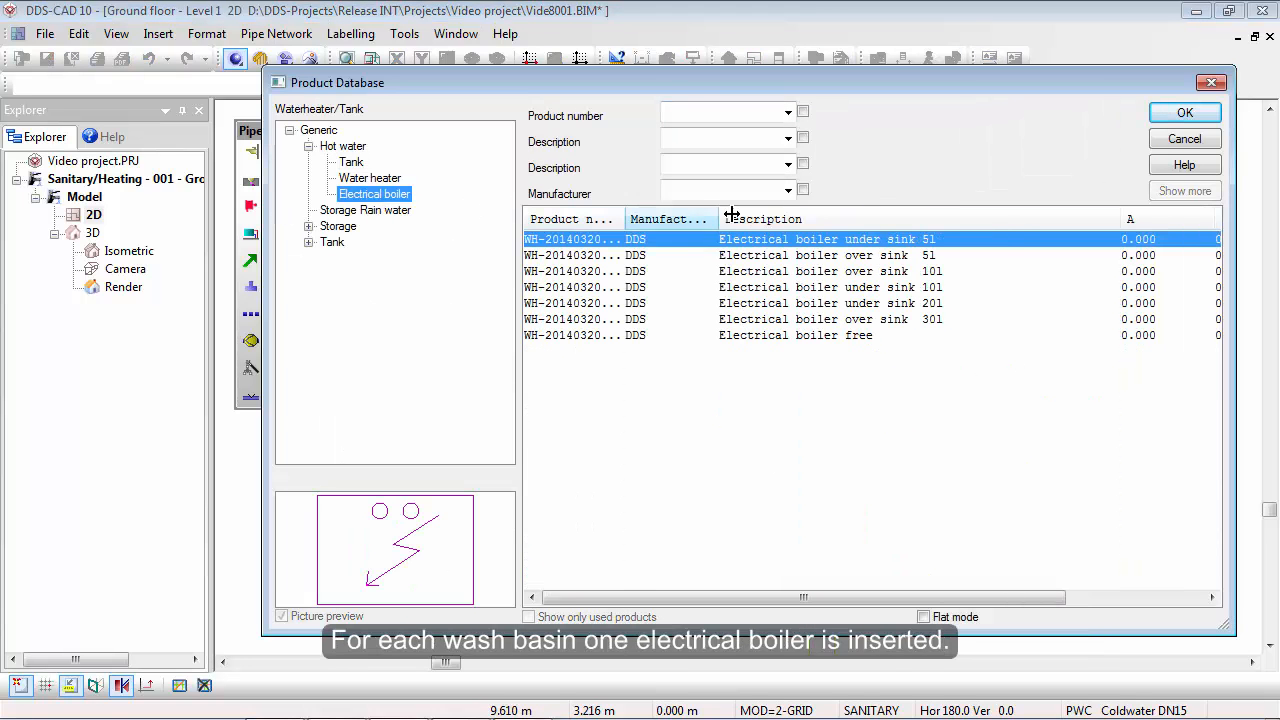
{"action": "left_click", "coordinate": [1183, 113]}
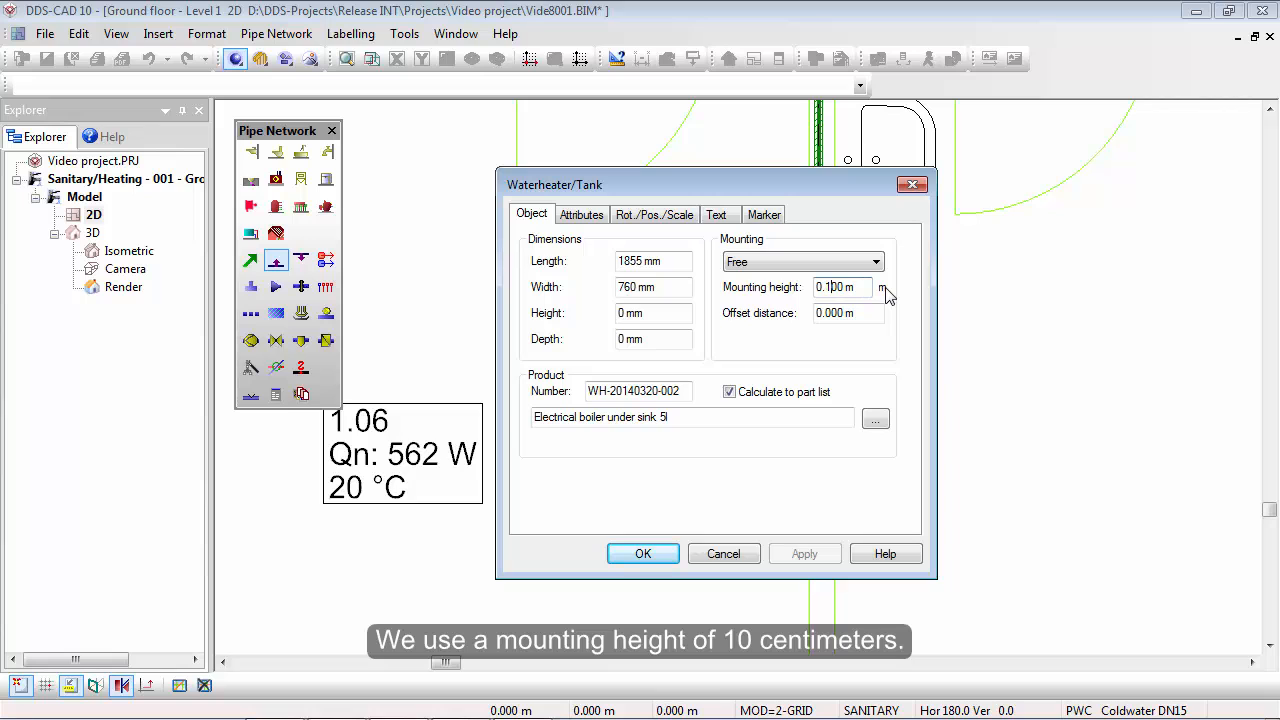
{"action": "left_click", "coordinate": [645, 555]}
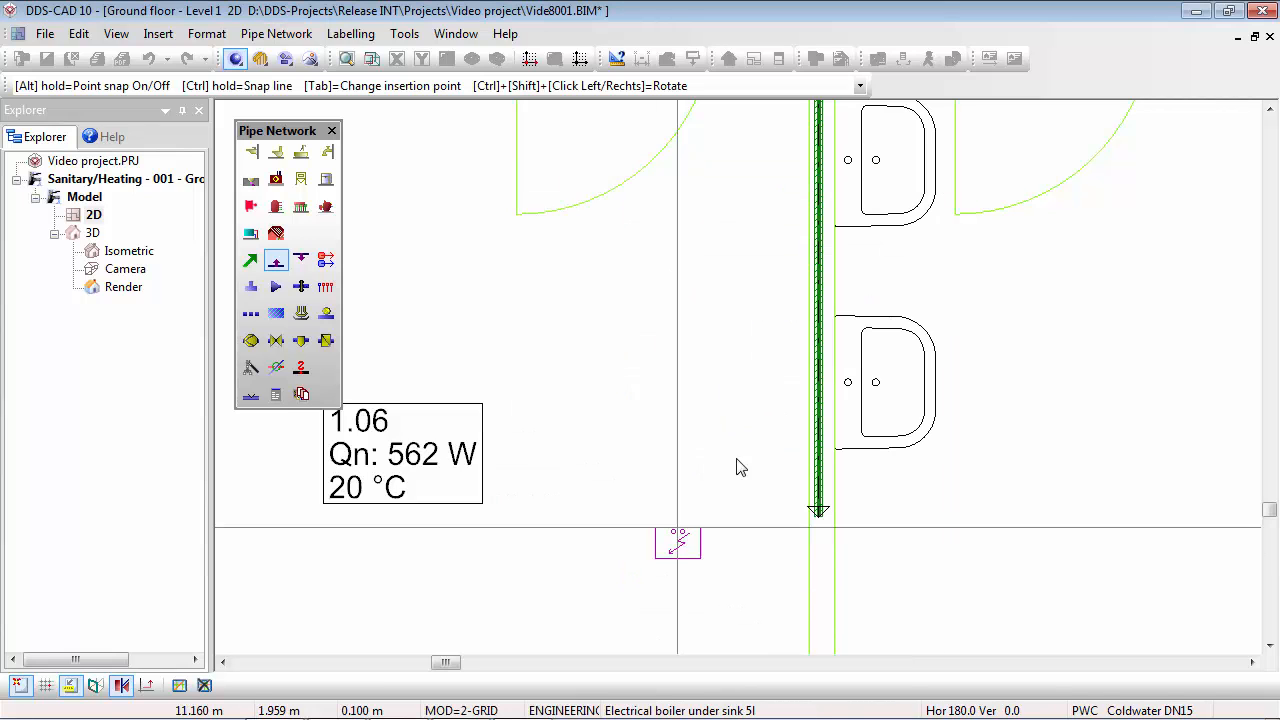
{"action": "left_click", "coordinate": [840, 262]}
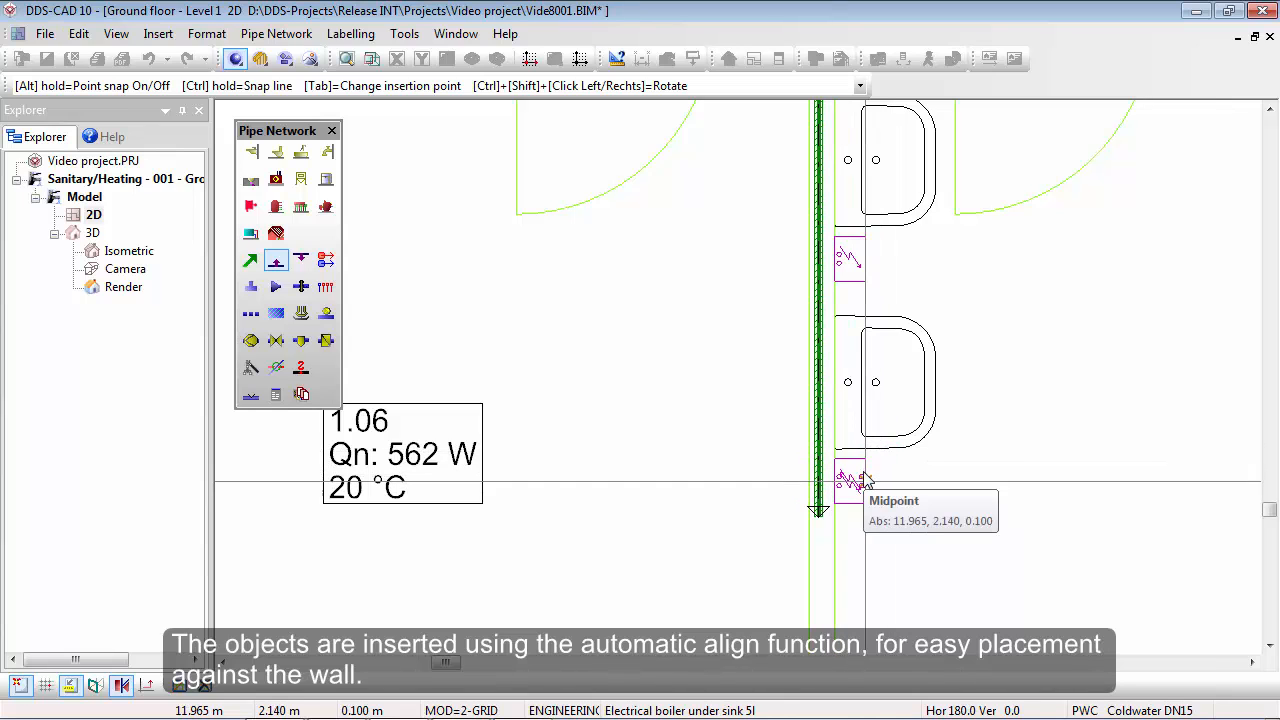
{"action": "left_click", "coordinate": [846, 488]}
Step: Run a cold water pipe from the northern boiler 0.100 m upwards and join it to the pipe in the wall using Horizontal - Vertical
{"action": "scroll", "coordinate": [903, 260], "scroll_direction": "up", "scroll_amount": 4}
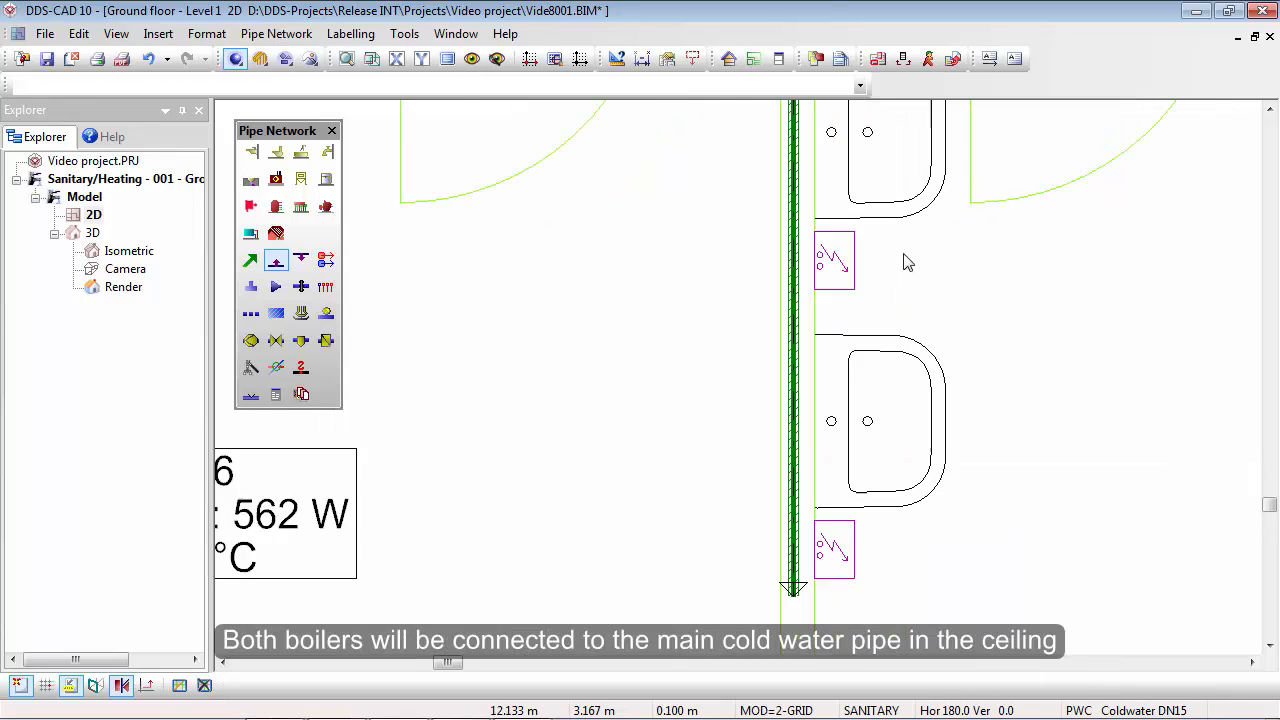
{"action": "left_click", "coordinate": [275, 260]}
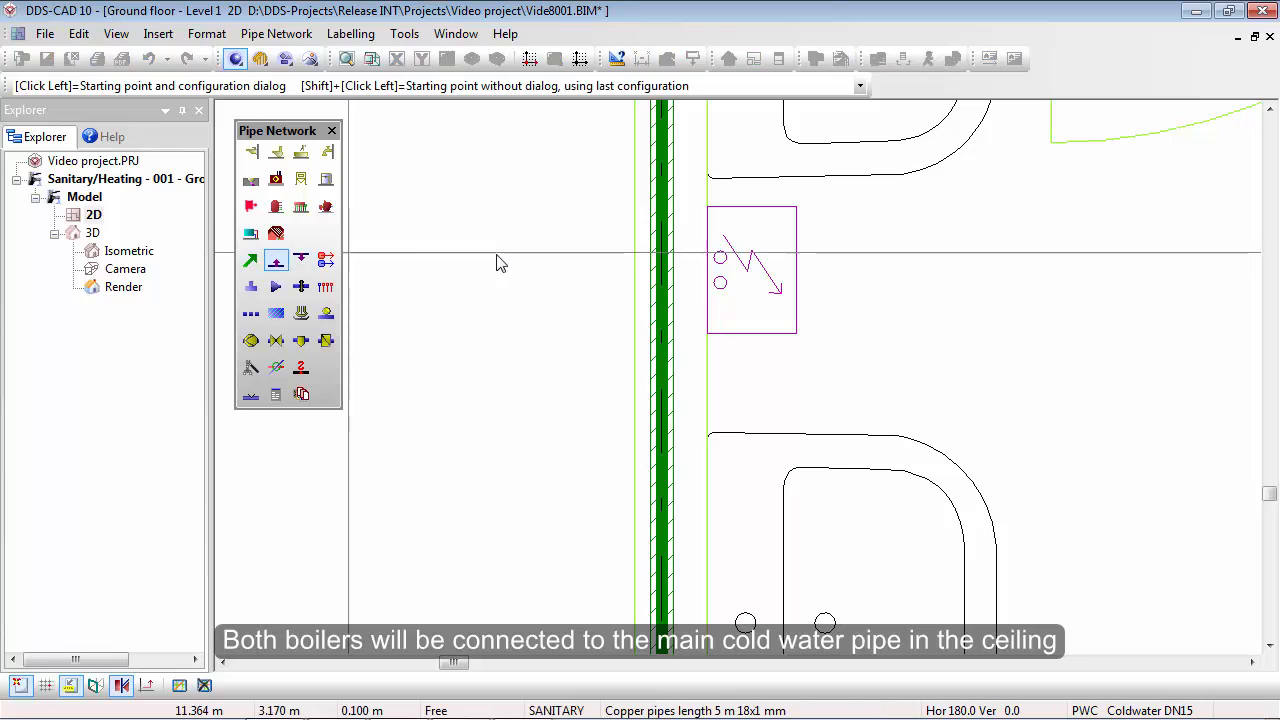
{"action": "left_click", "coordinate": [720, 257]}
{"action": "right_click", "coordinate": [720, 257]}
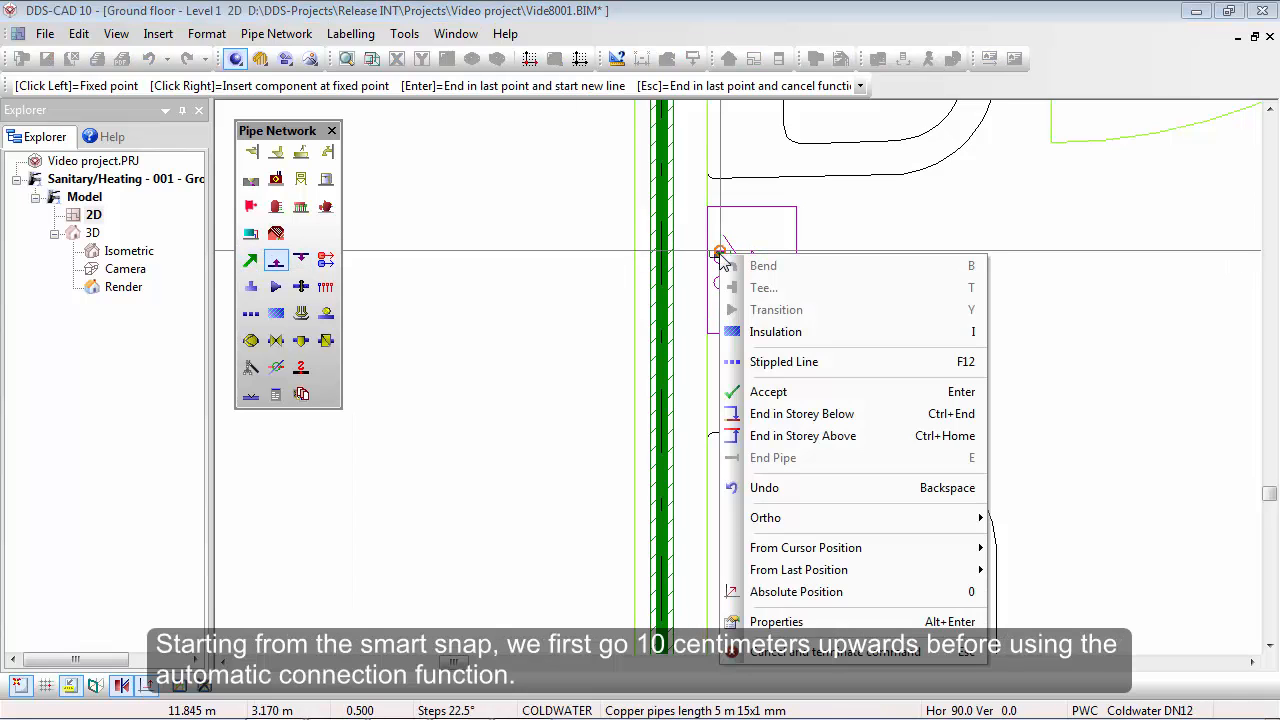
{"action": "mouse_move", "coordinate": [795, 570]}
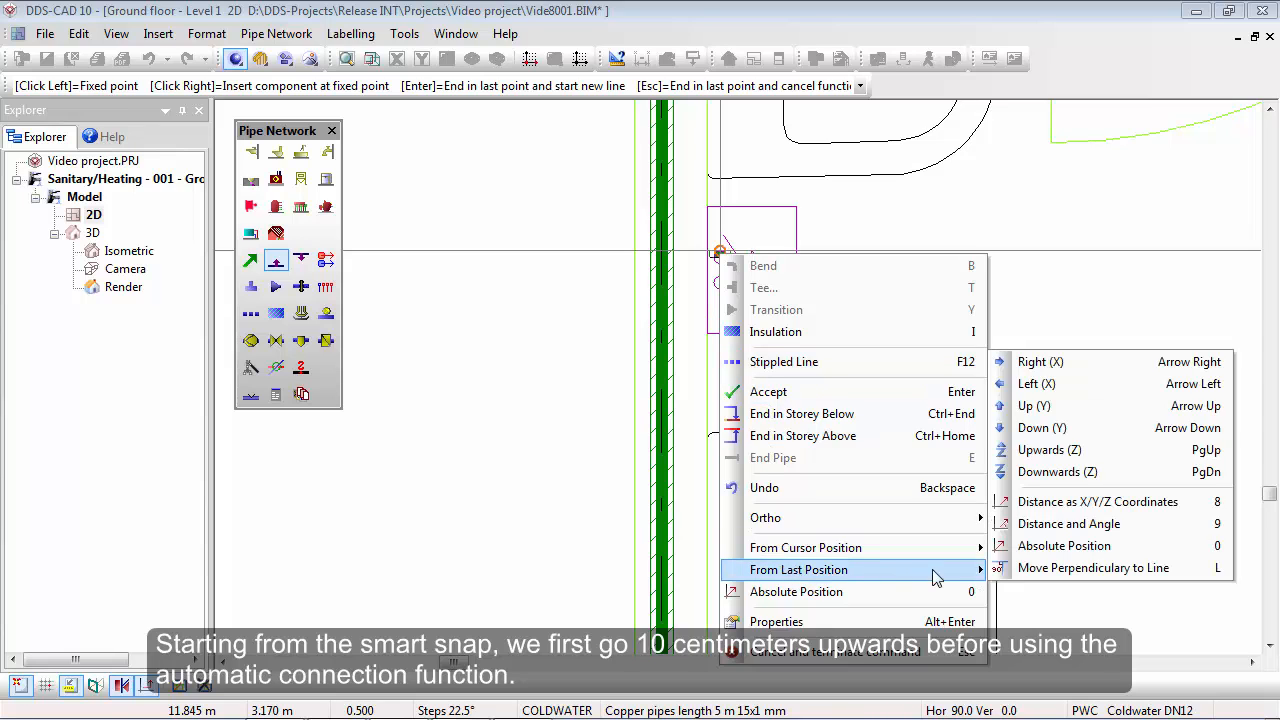
{"action": "left_click", "coordinate": [1049, 450]}
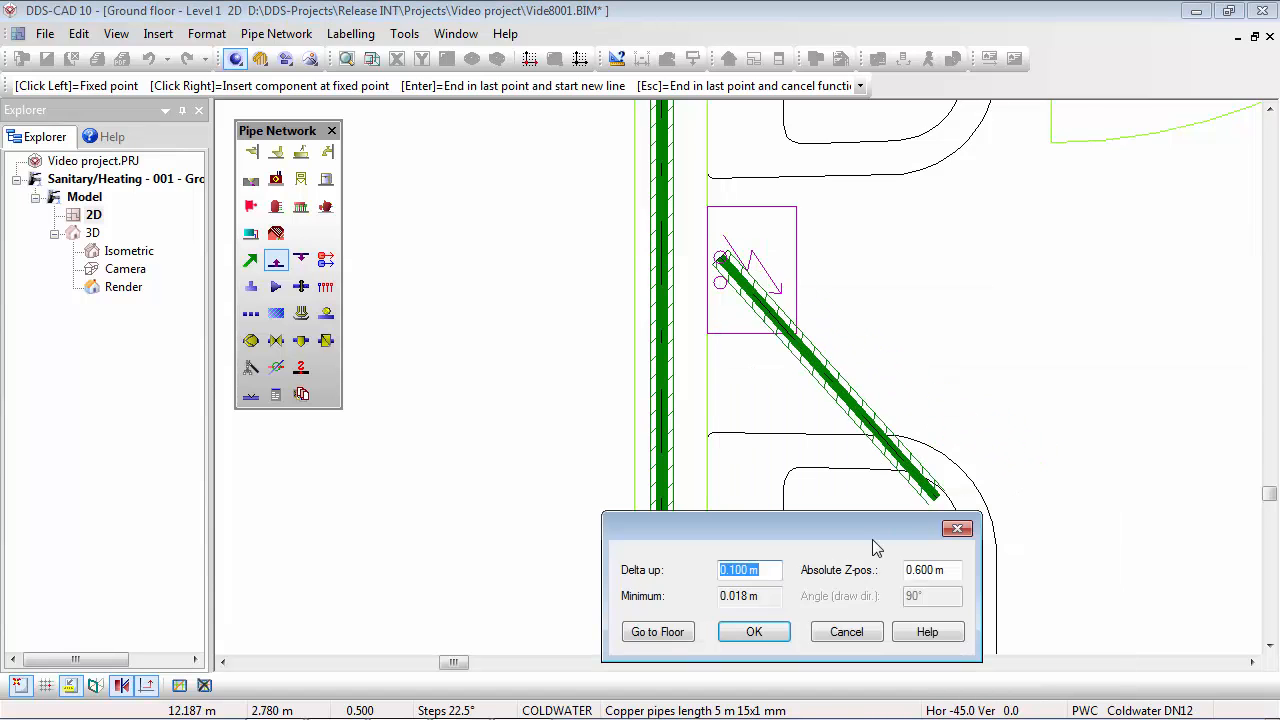
{"action": "left_click", "coordinate": [754, 632]}
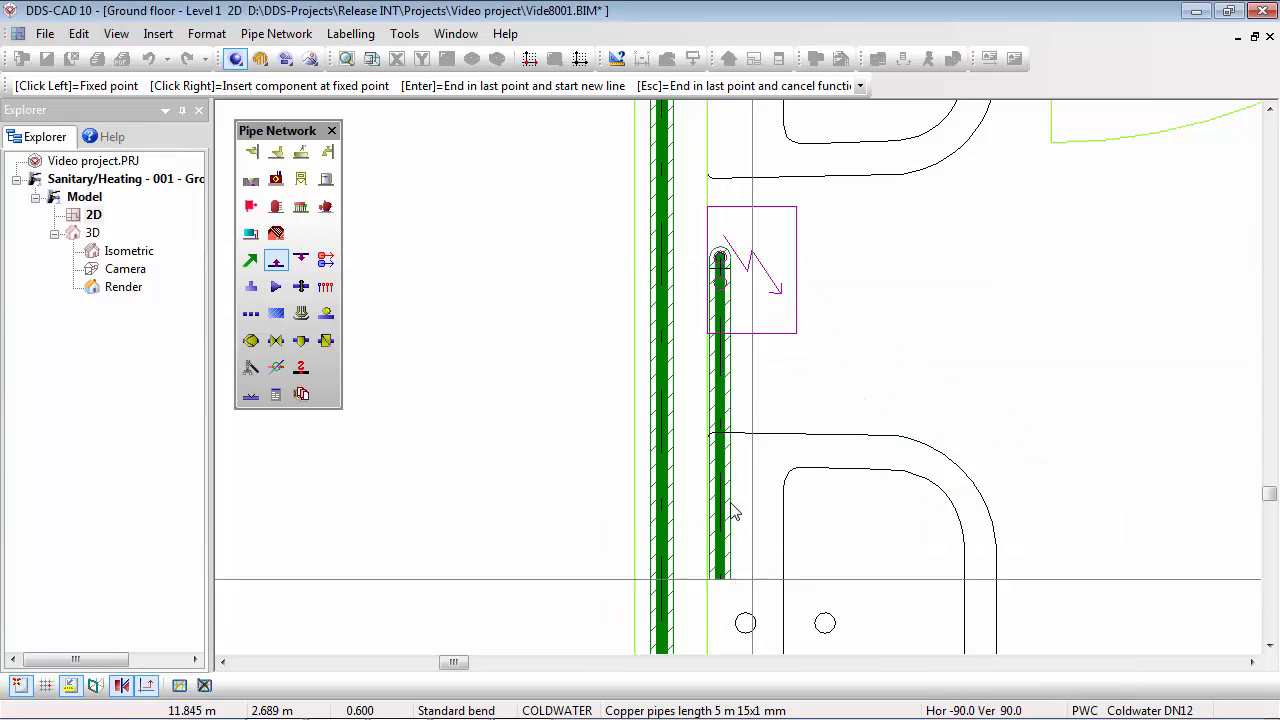
{"action": "left_click", "coordinate": [668, 266]}
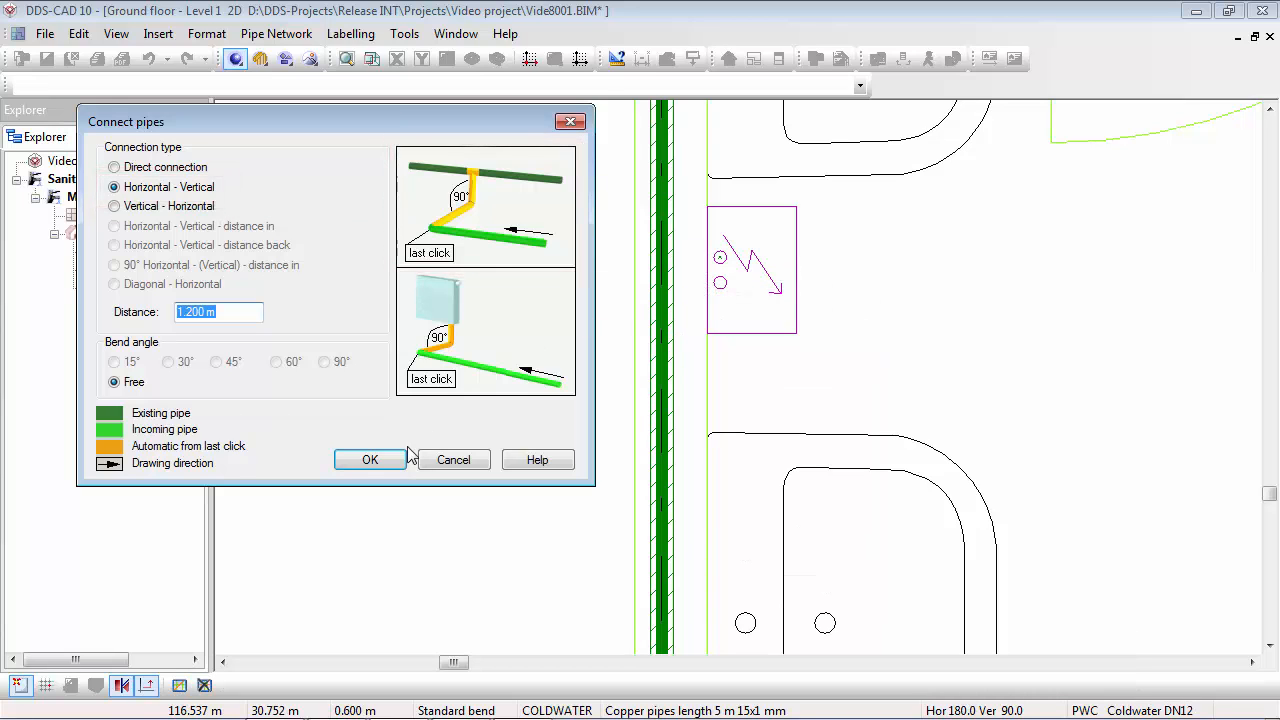
{"action": "left_click", "coordinate": [372, 459]}
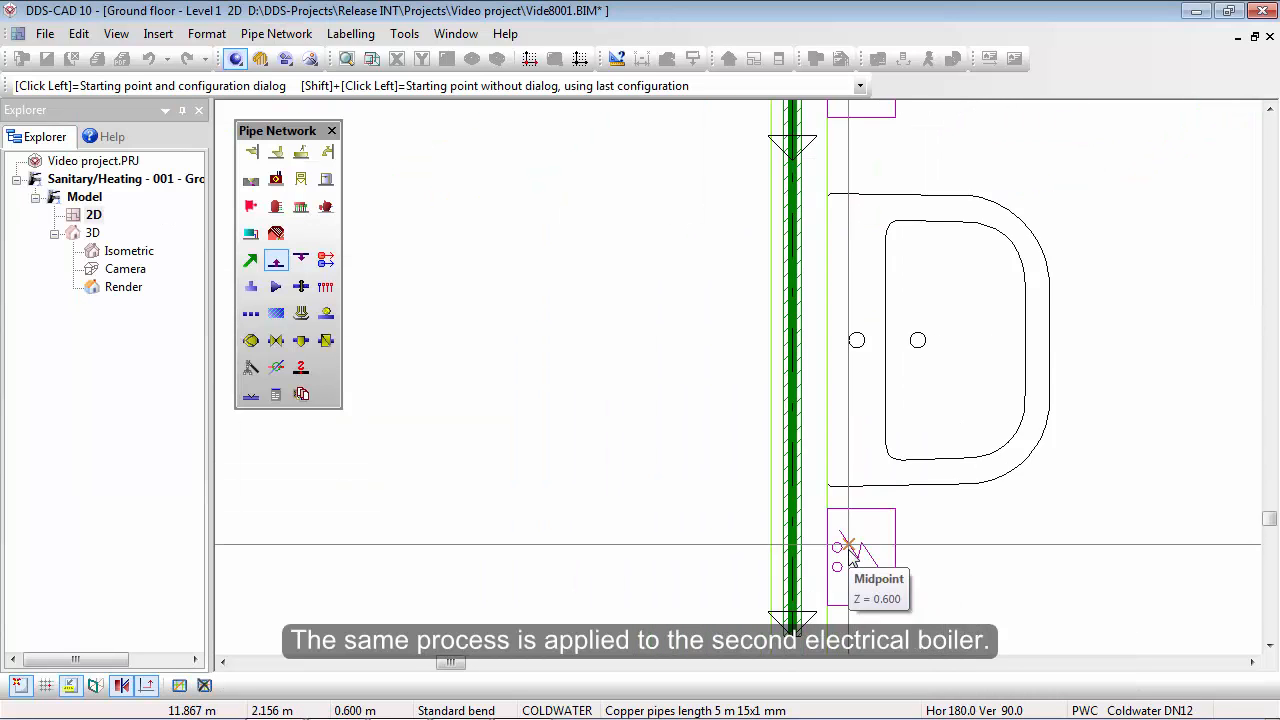
Step: Raise a cold water pipe 0.100 m from the southern boiler and connect it to the wall's cold water pipe with Horizontal - Vertical
{"action": "scroll", "coordinate": [848, 553], "scroll_direction": "up", "scroll_amount": 2}
{"action": "left_click", "coordinate": [831, 547]}
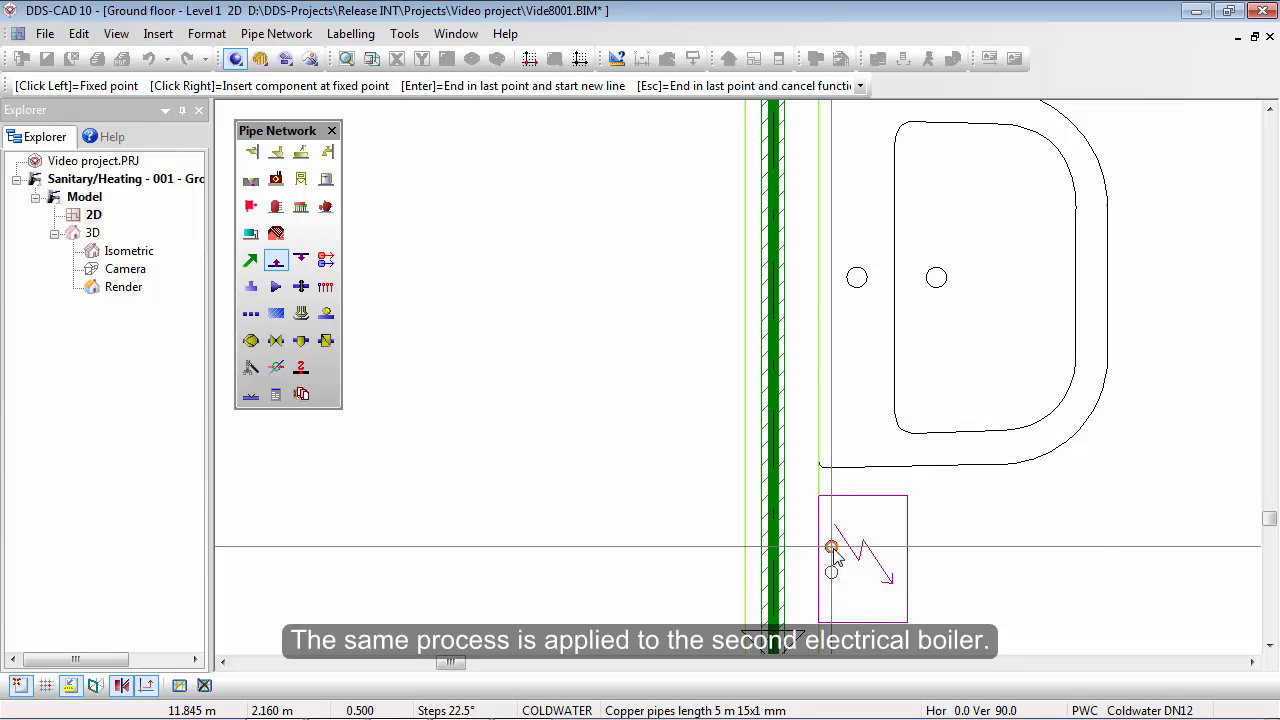
{"action": "right_click", "coordinate": [834, 552]}
{"action": "mouse_move", "coordinate": [893, 461]}
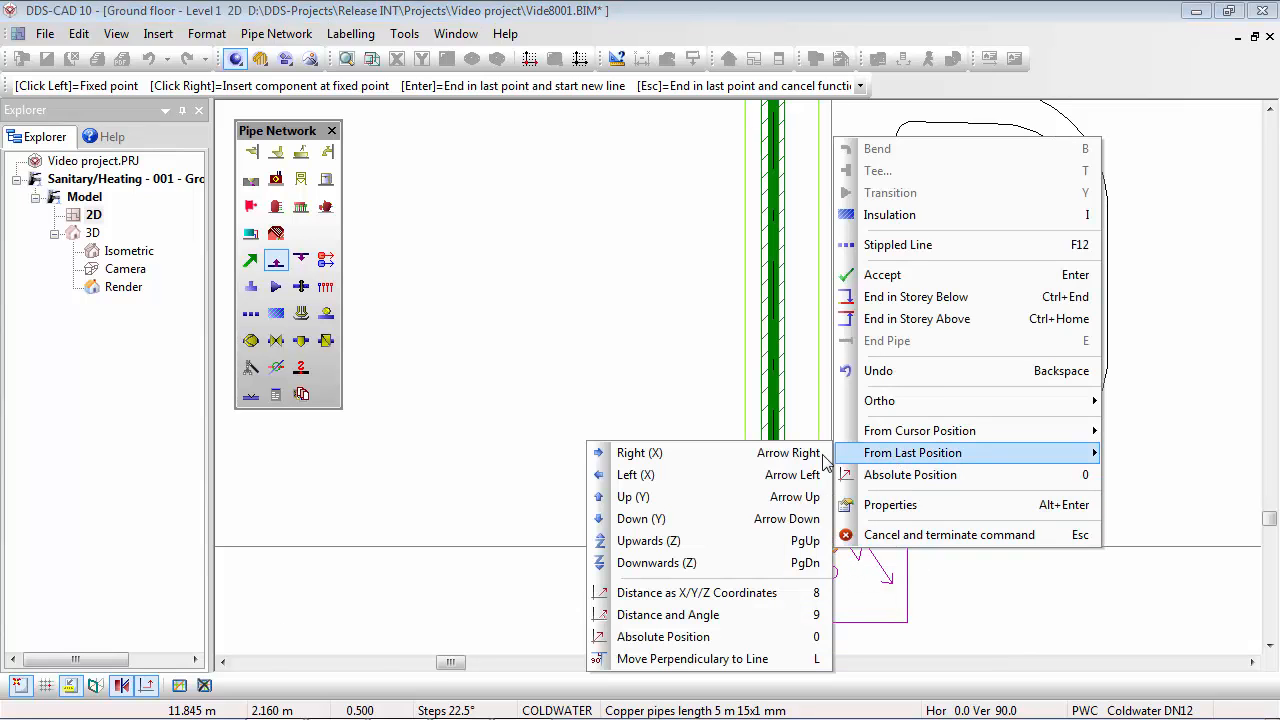
{"action": "left_click", "coordinate": [690, 540]}
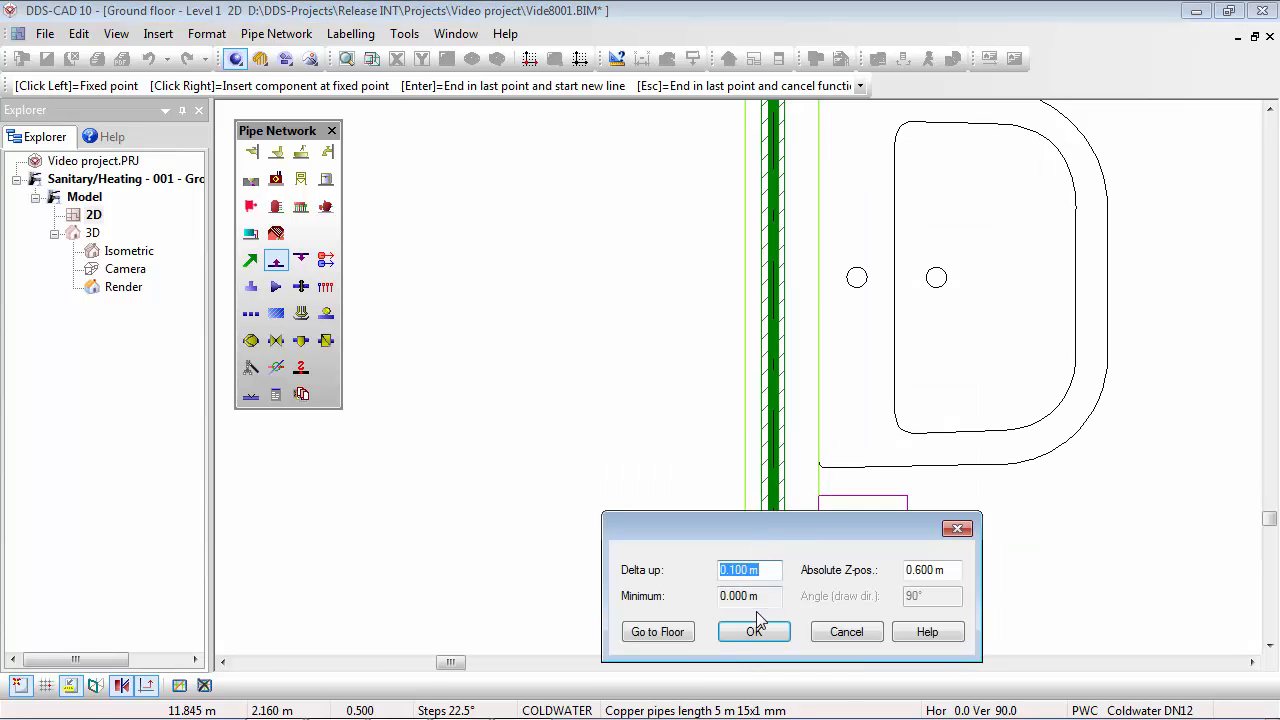
{"action": "left_click", "coordinate": [754, 631]}
{"action": "left_click", "coordinate": [781, 560]}
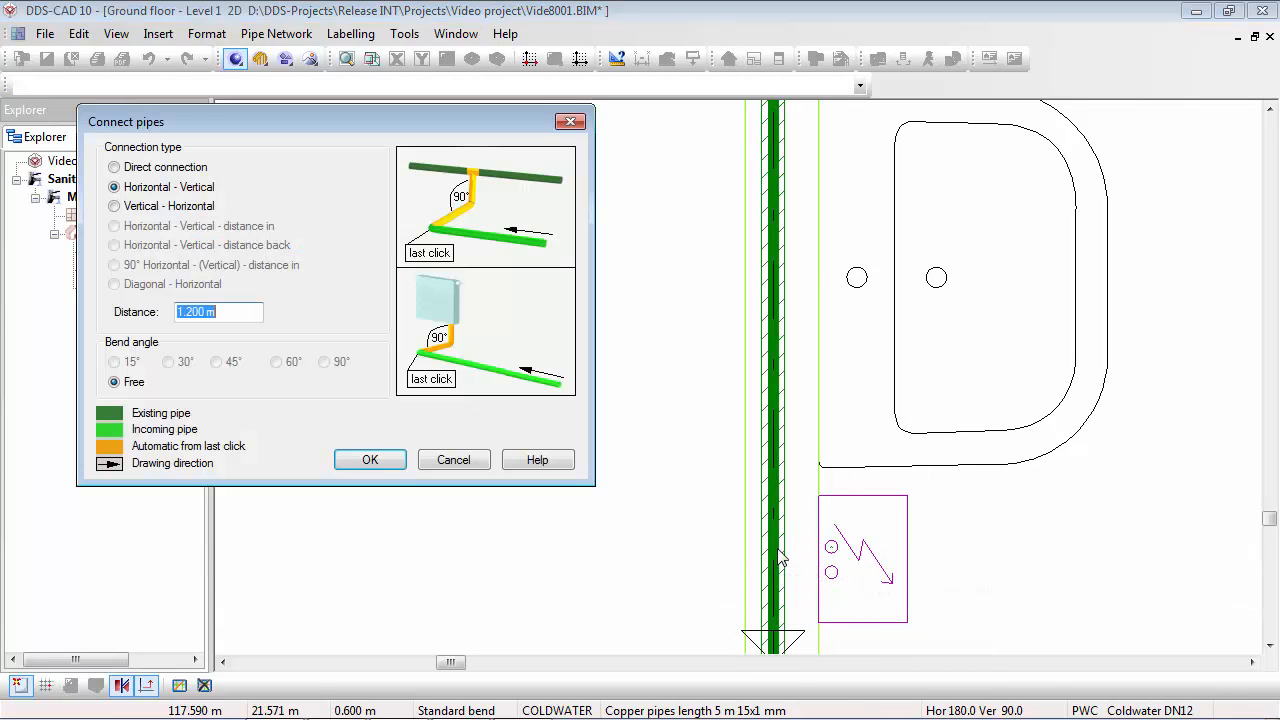
{"action": "left_click", "coordinate": [370, 460]}
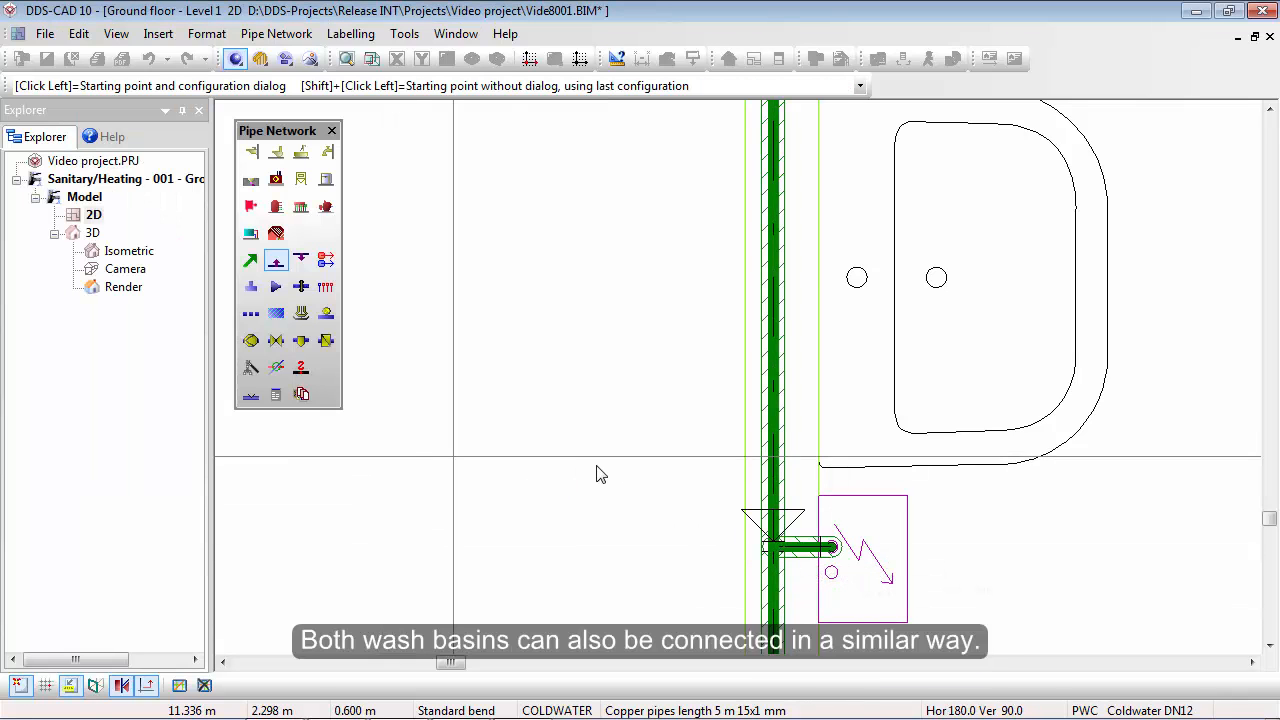
Step: Connect the southern wash basin's cold water connection to the cold water pipe in the wall, reusing the last pipe configuration
{"action": "left_click", "coordinate": [807, 214], "text": "shift"}
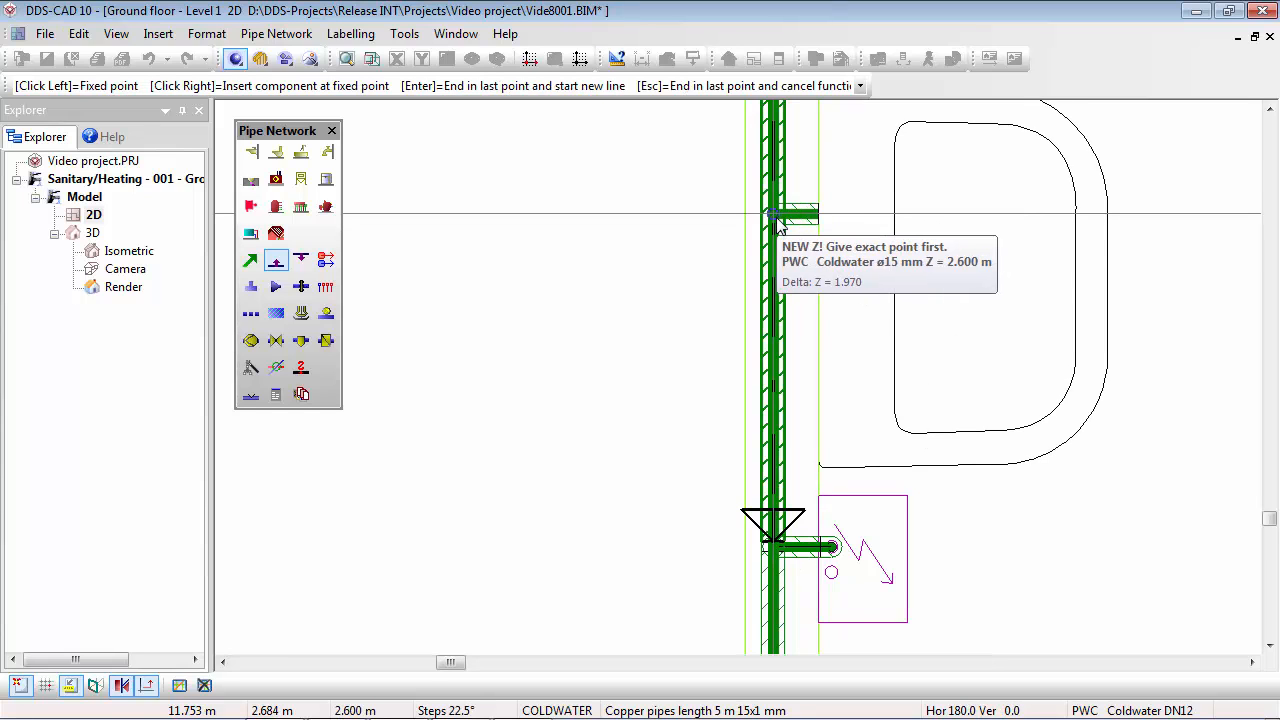
{"action": "left_click", "coordinate": [780, 228]}
{"action": "left_click", "coordinate": [372, 461]}
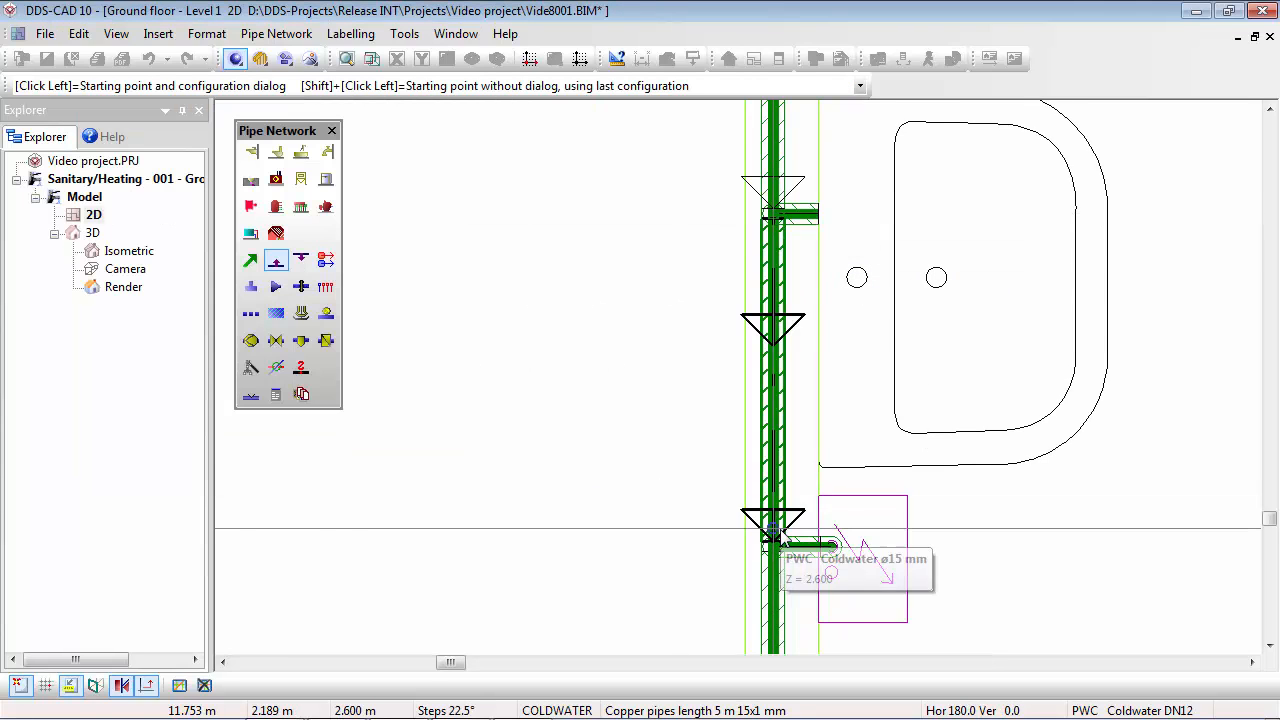
Step: Connect the northern wash basin's cold water connection to the cold water pipe in the wall in the same way
{"action": "scroll", "coordinate": [780, 510], "scroll_direction": "down", "scroll_amount": 2}
{"action": "scroll", "coordinate": [783, 188], "scroll_direction": "up", "scroll_amount": 1}
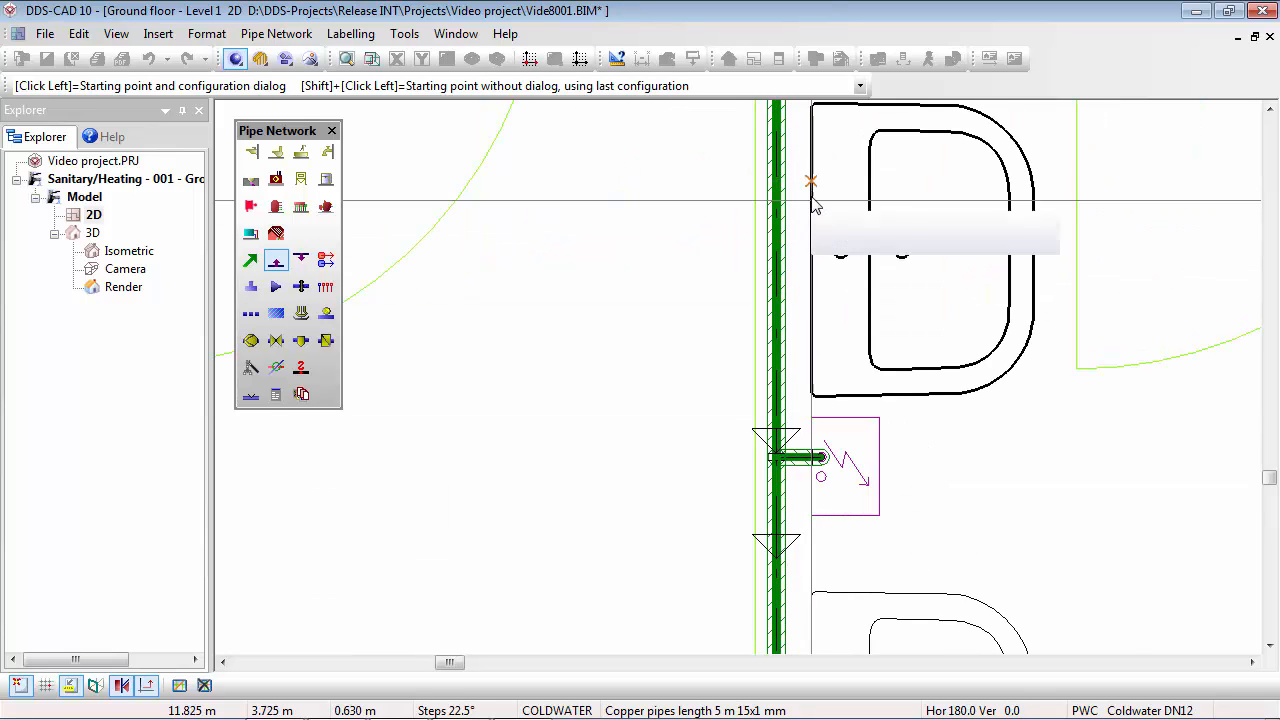
{"action": "left_click", "coordinate": [815, 206], "text": "shift"}
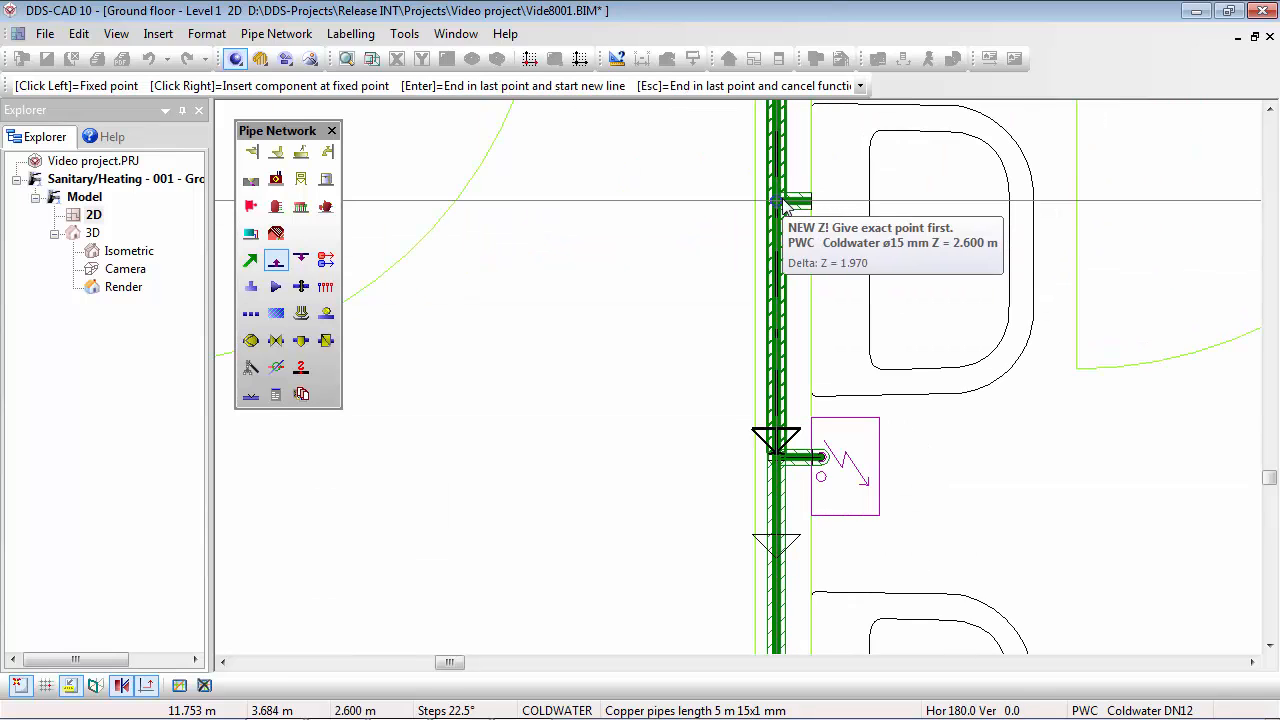
{"action": "left_click", "coordinate": [785, 207]}
{"action": "left_click", "coordinate": [378, 465]}
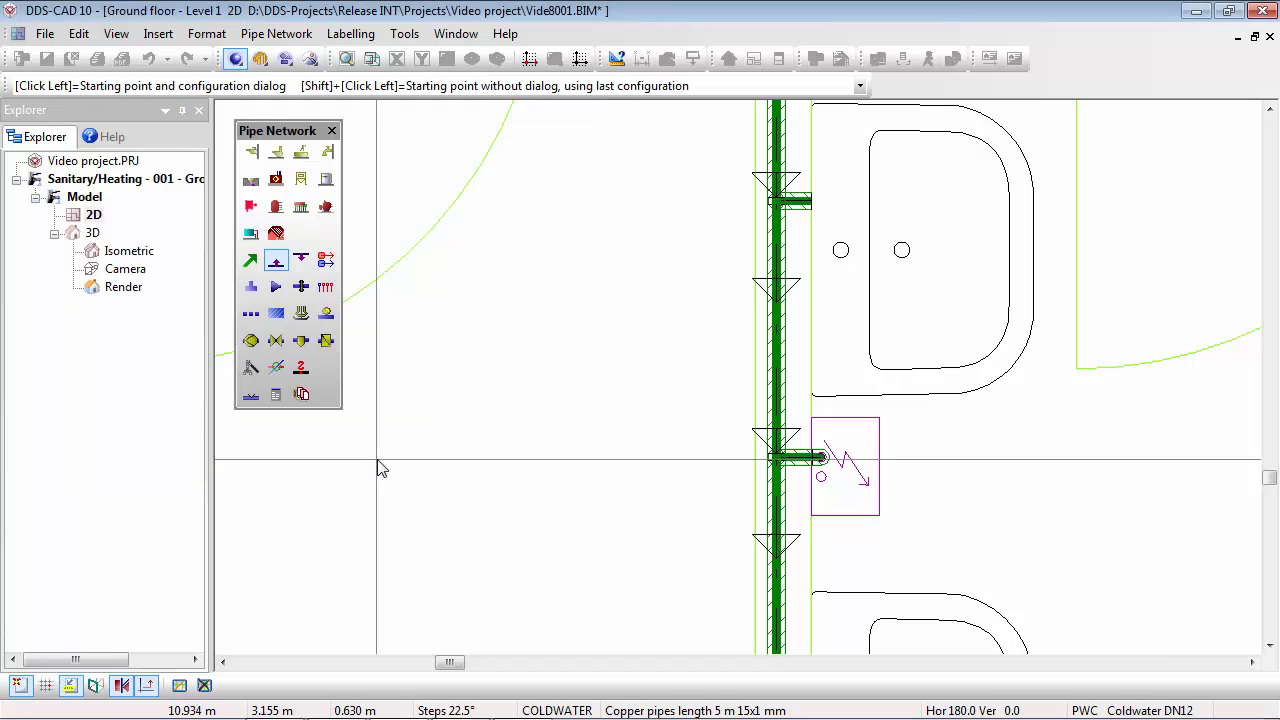
Step: Start a DN12 copper 15x1 mm hot water pipe at the northern boiler's hot water connection and raise it 0.2 m
{"action": "left_click", "coordinate": [816, 476]}
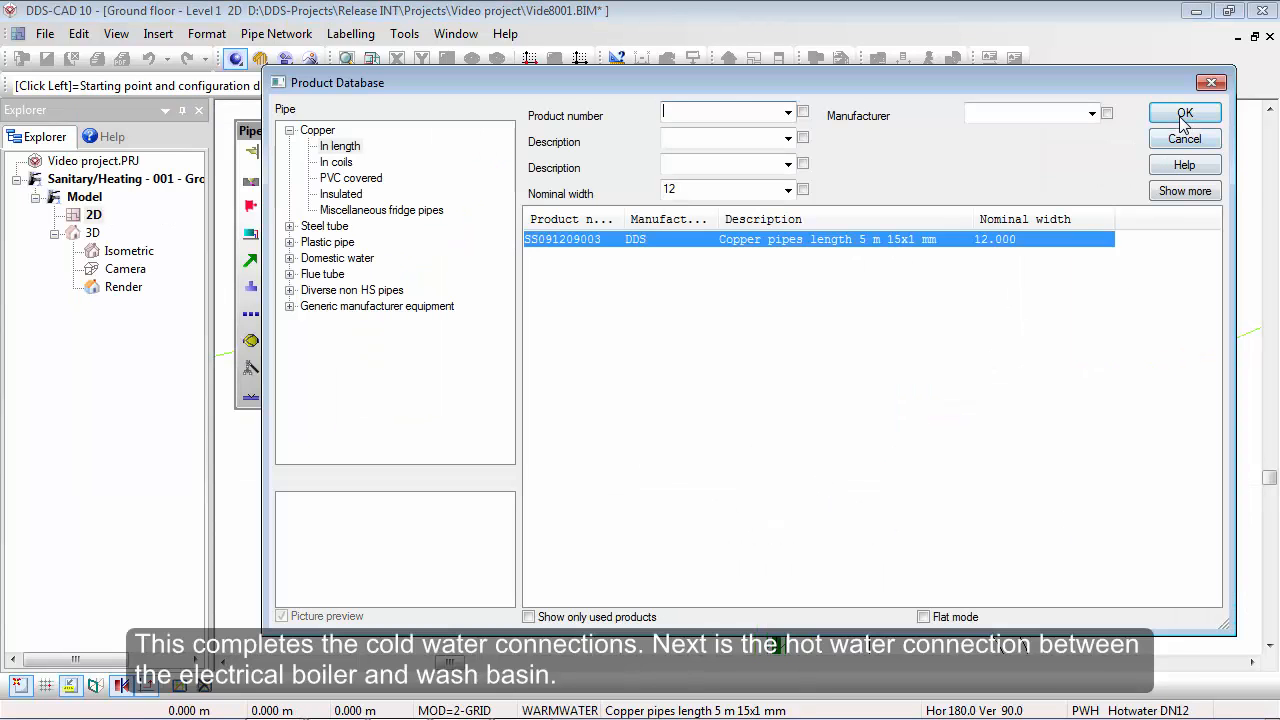
{"action": "left_click", "coordinate": [1183, 113]}
{"action": "right_click", "coordinate": [816, 458]}
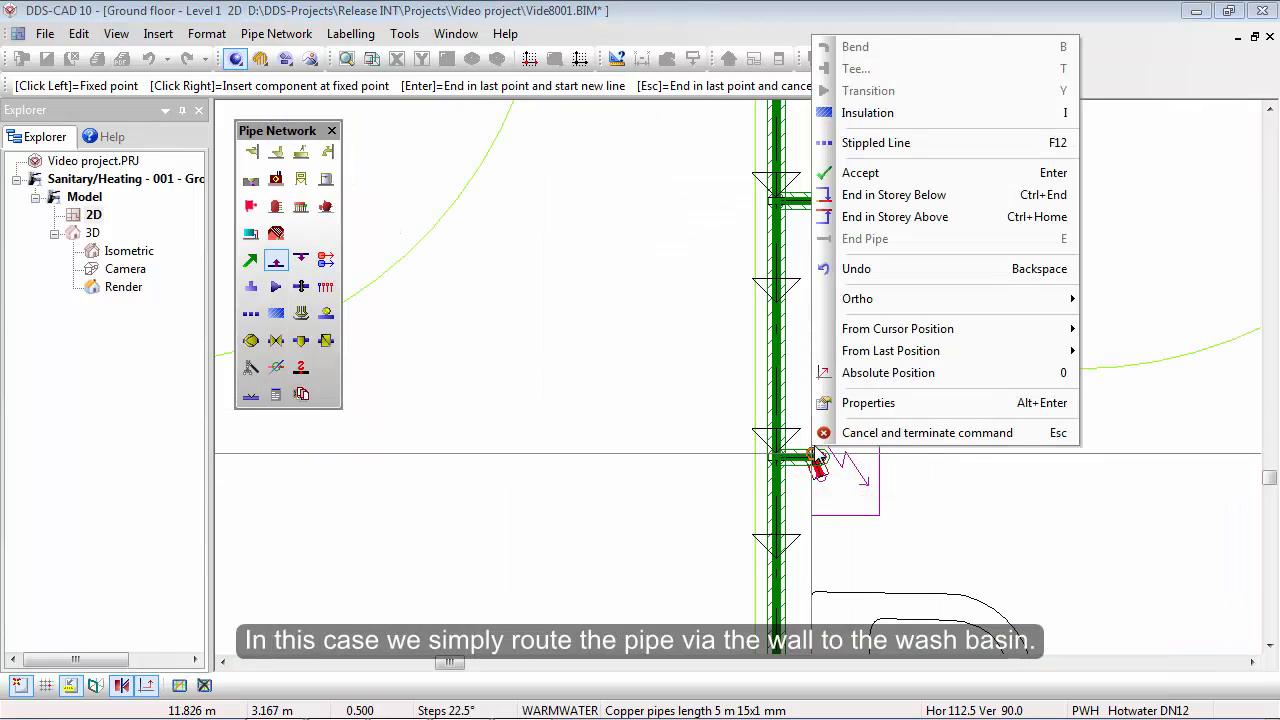
{"action": "mouse_move", "coordinate": [882, 352]}
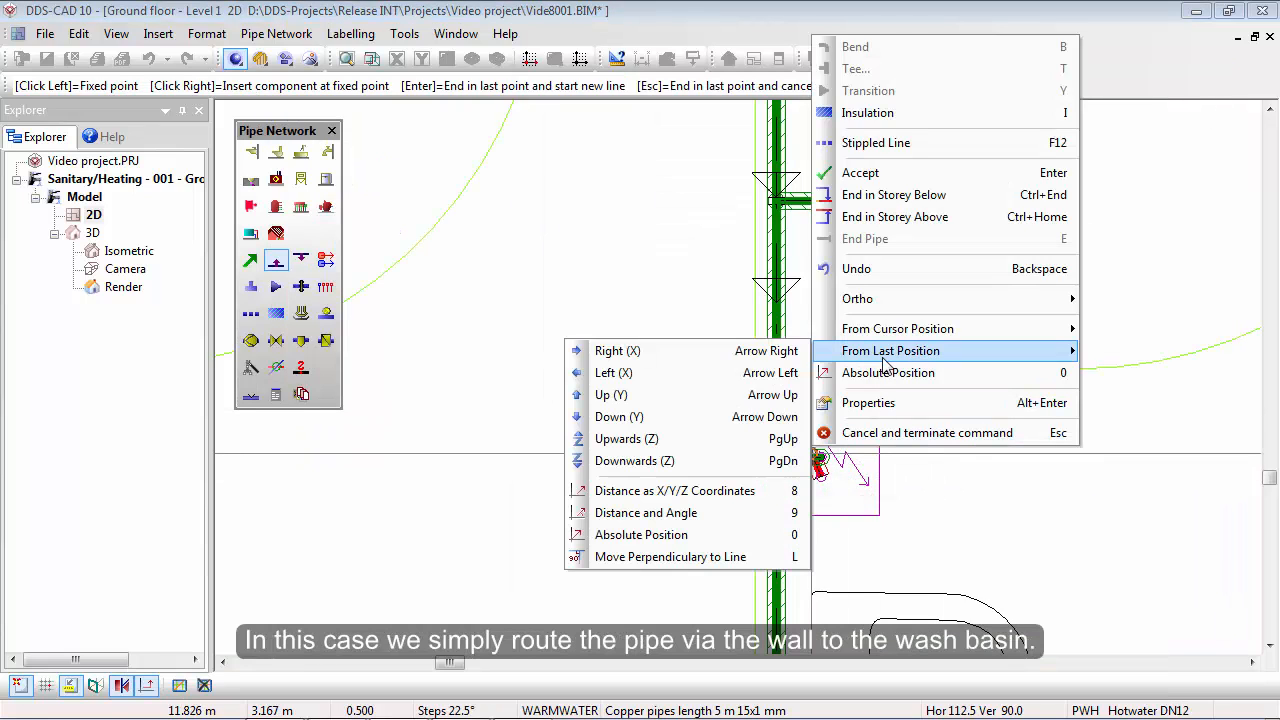
{"action": "left_click", "coordinate": [687, 440]}
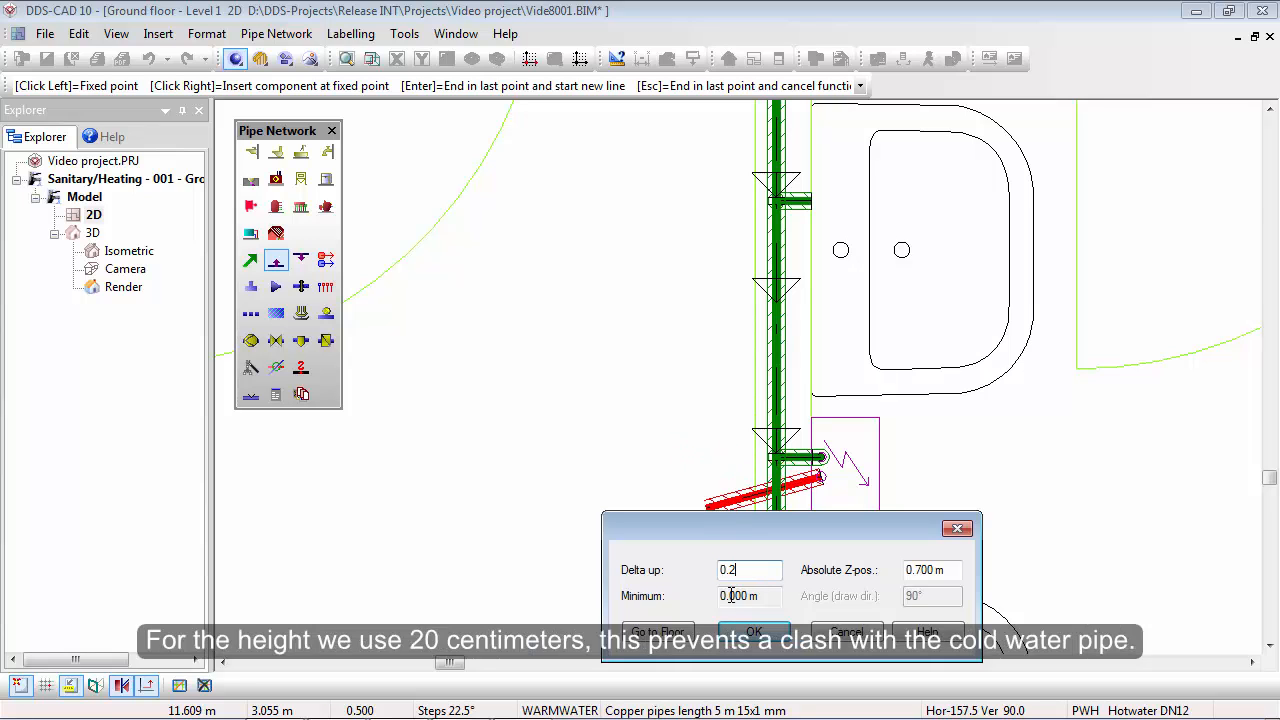
{"action": "left_click", "coordinate": [753, 634]}
Step: Route the hot water pipe into the wall and north to the northern basin's hot water connection, joining it with Horizontal - Vertical
{"action": "scroll", "coordinate": [805, 475], "scroll_direction": "up", "scroll_amount": 3}
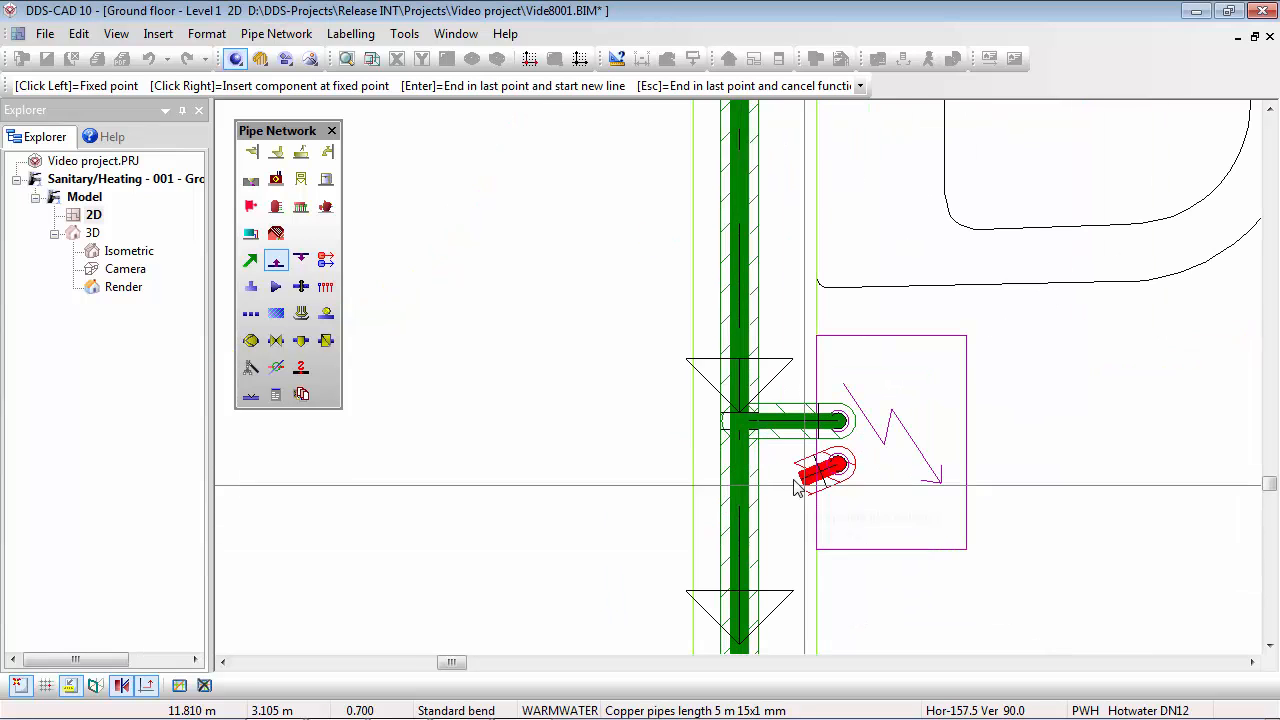
{"action": "left_click", "coordinate": [782, 468]}
{"action": "scroll", "coordinate": [770, 410], "scroll_direction": "down", "scroll_amount": 2}
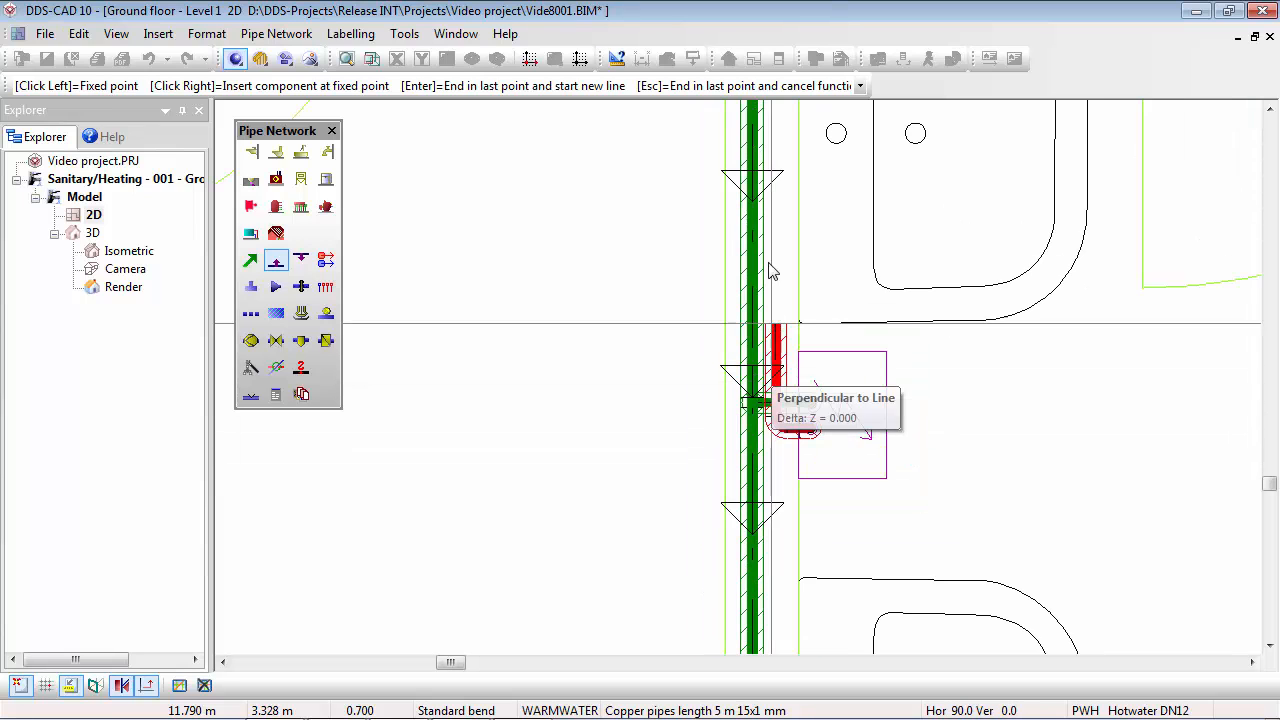
{"action": "scroll", "coordinate": [787, 228], "scroll_direction": "up", "scroll_amount": 2}
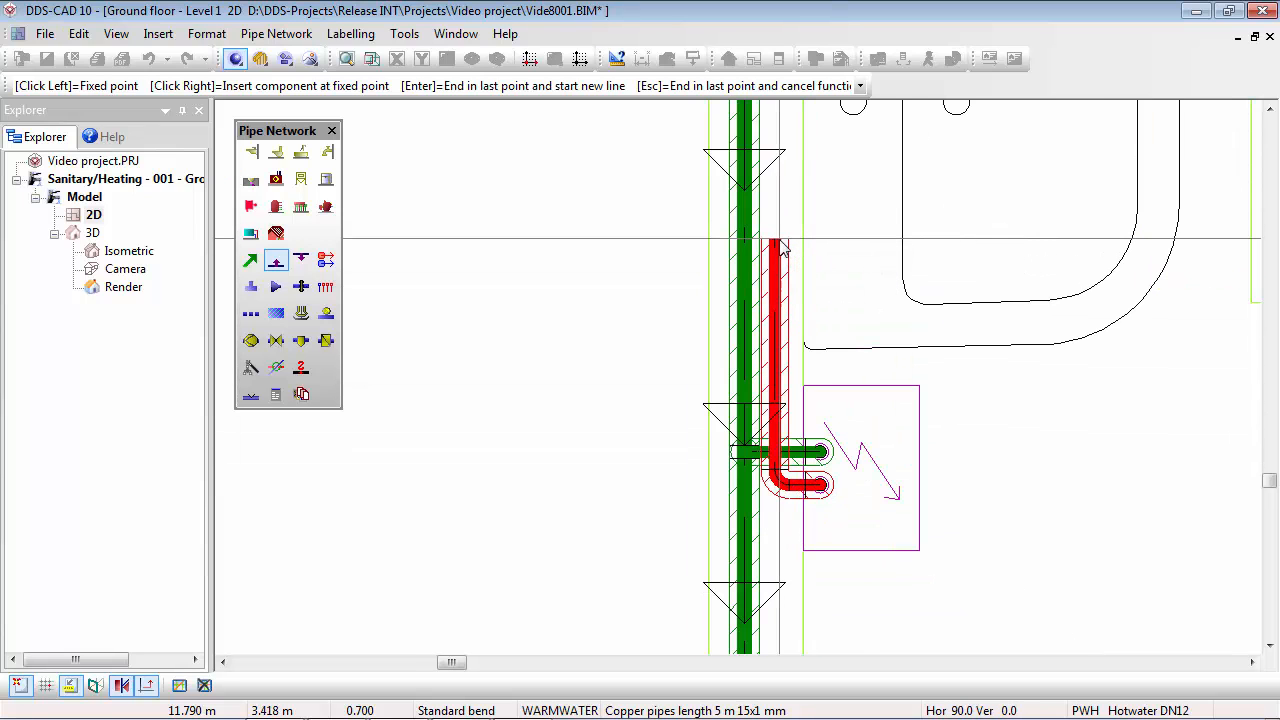
{"action": "left_click", "coordinate": [790, 242]}
{"action": "left_click", "coordinate": [798, 270]}
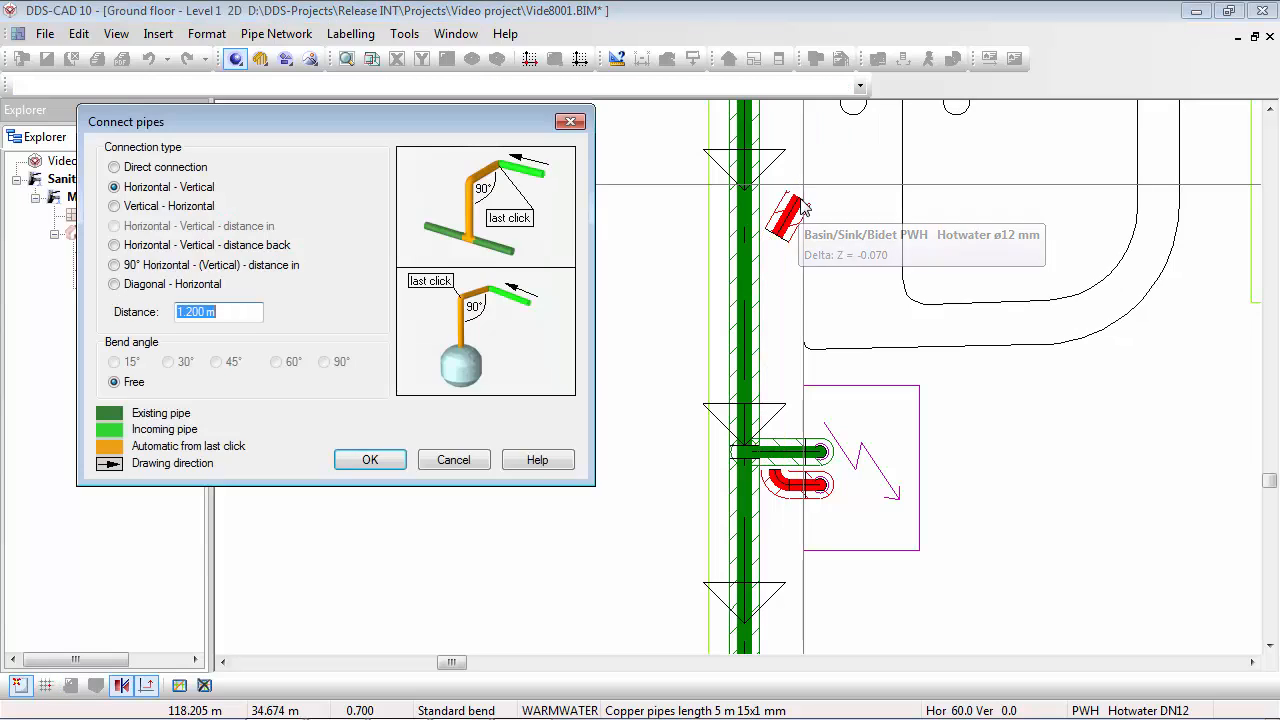
{"action": "left_click", "coordinate": [366, 459]}
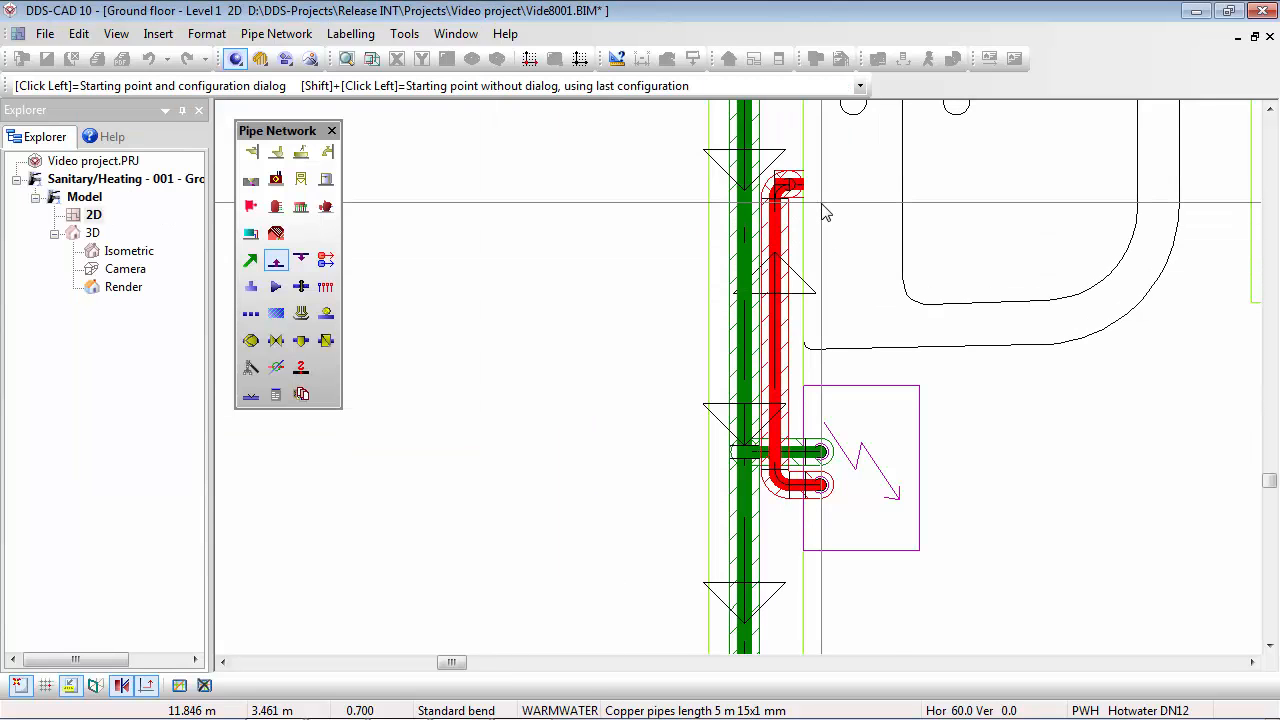
Step: Route a hot water pipe from the southern boiler through the wall to the southern basin's hot water connection, using Horizontal - Vertical
{"action": "scroll", "coordinate": [826, 208], "scroll_direction": "down", "scroll_amount": 1}
{"action": "scroll", "coordinate": [826, 212], "scroll_direction": "down", "scroll_amount": 1}
{"action": "scroll", "coordinate": [826, 612], "scroll_direction": "up", "scroll_amount": 2}
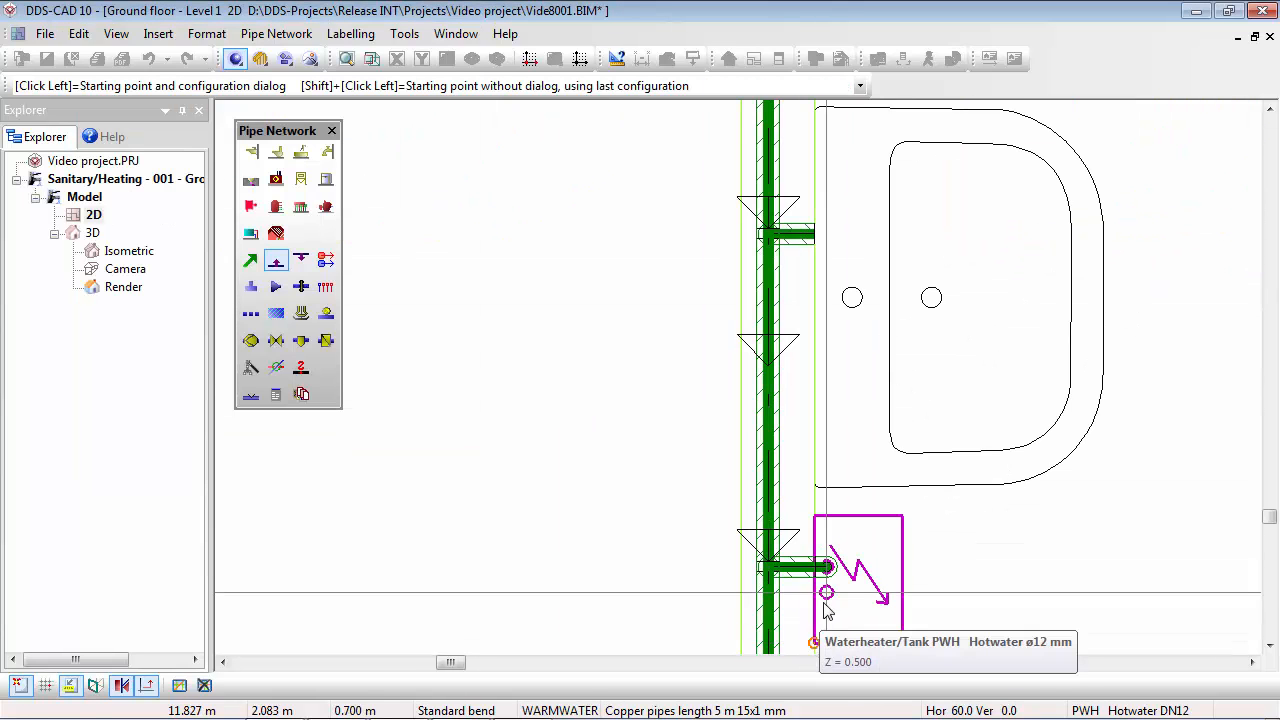
{"action": "left_click", "coordinate": [826, 593]}
{"action": "scroll", "coordinate": [826, 595], "scroll_direction": "up", "scroll_amount": 1}
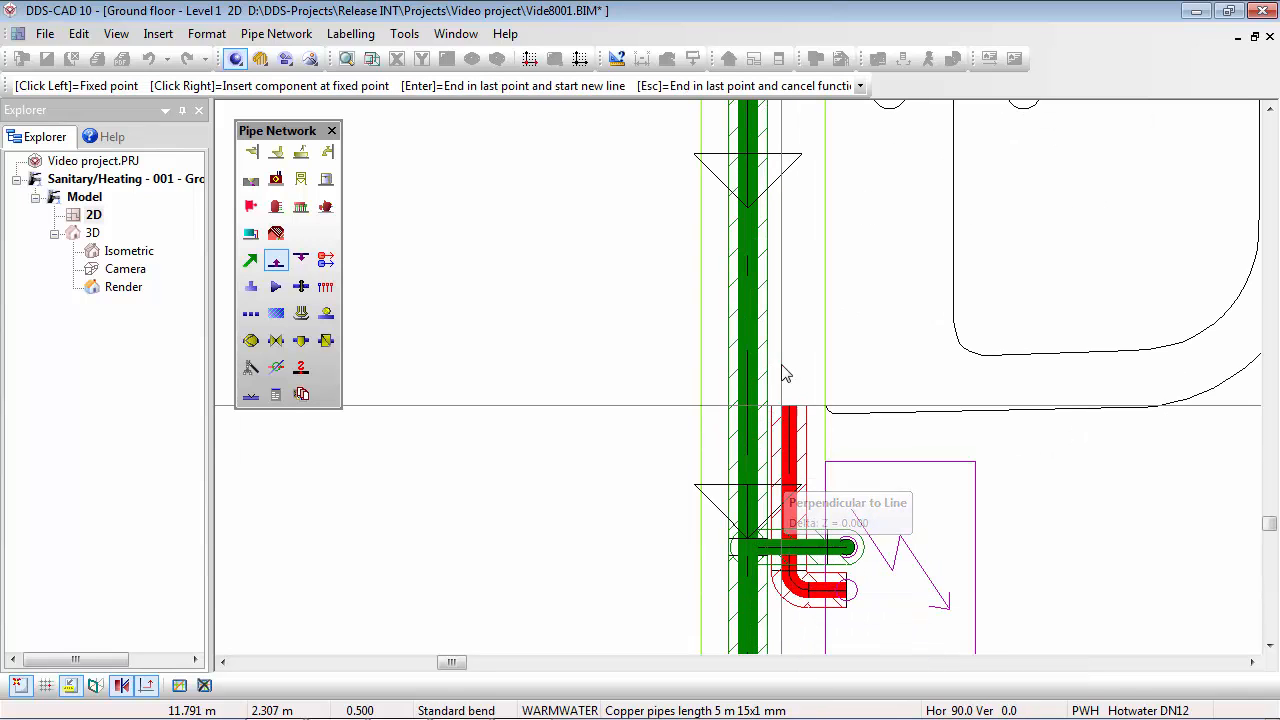
{"action": "left_click", "coordinate": [814, 225]}
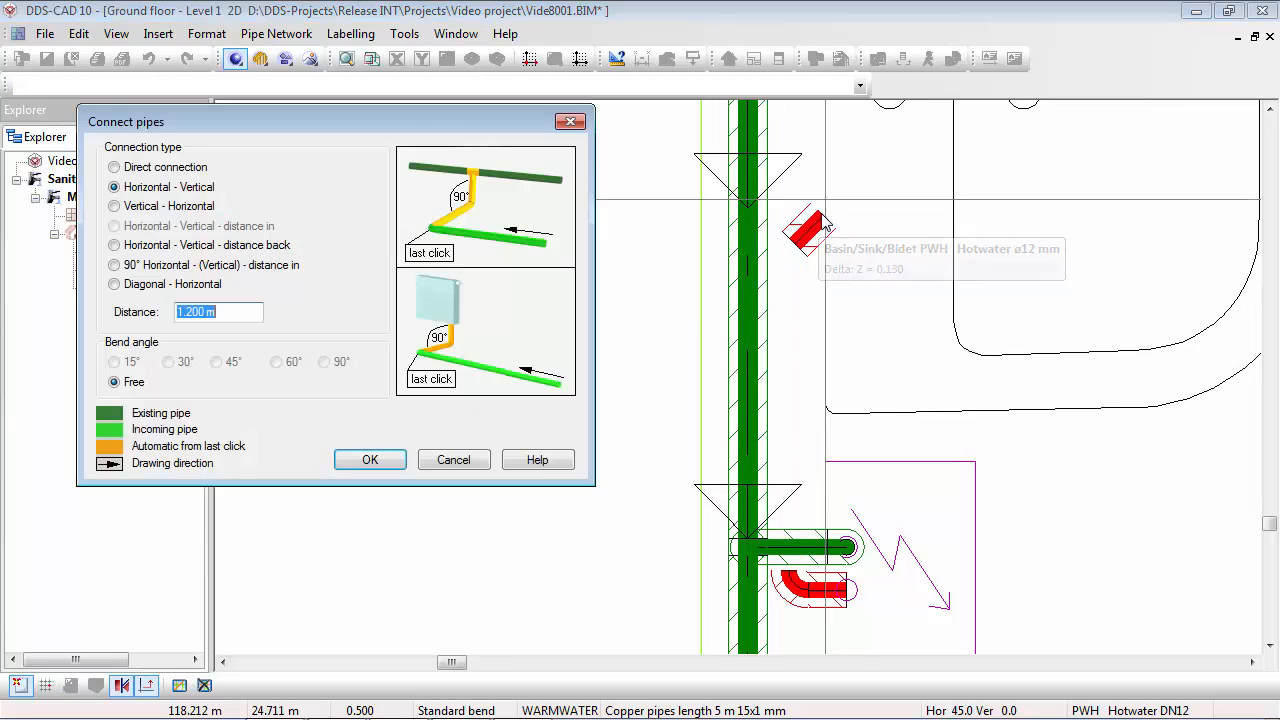
{"action": "left_click", "coordinate": [398, 458]}
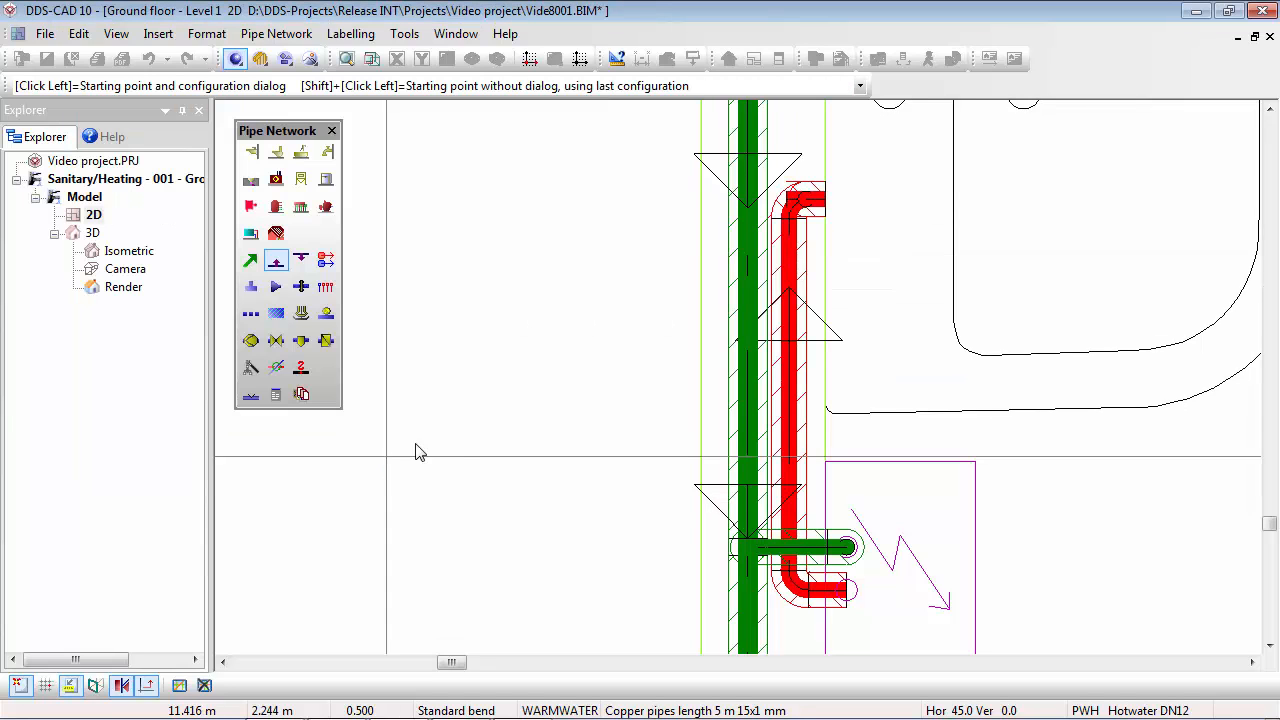
Step: Move the southern hot water pipe's vertical run inside the wall to the west side of the cold water pipe
{"action": "left_click", "coordinate": [787, 597]}
{"action": "left_click_drag", "start_coordinate": [787, 597], "coordinate": [779, 596]}
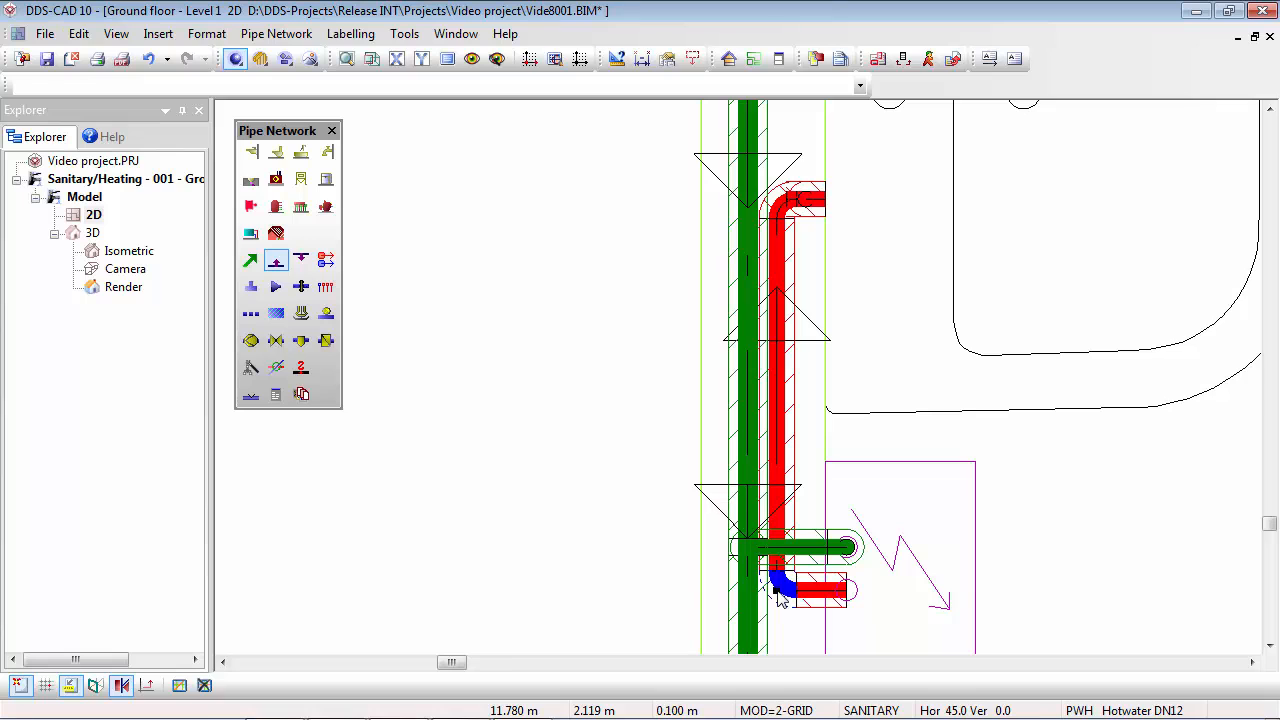
{"action": "left_click_drag", "start_coordinate": [779, 596], "coordinate": [728, 612]}
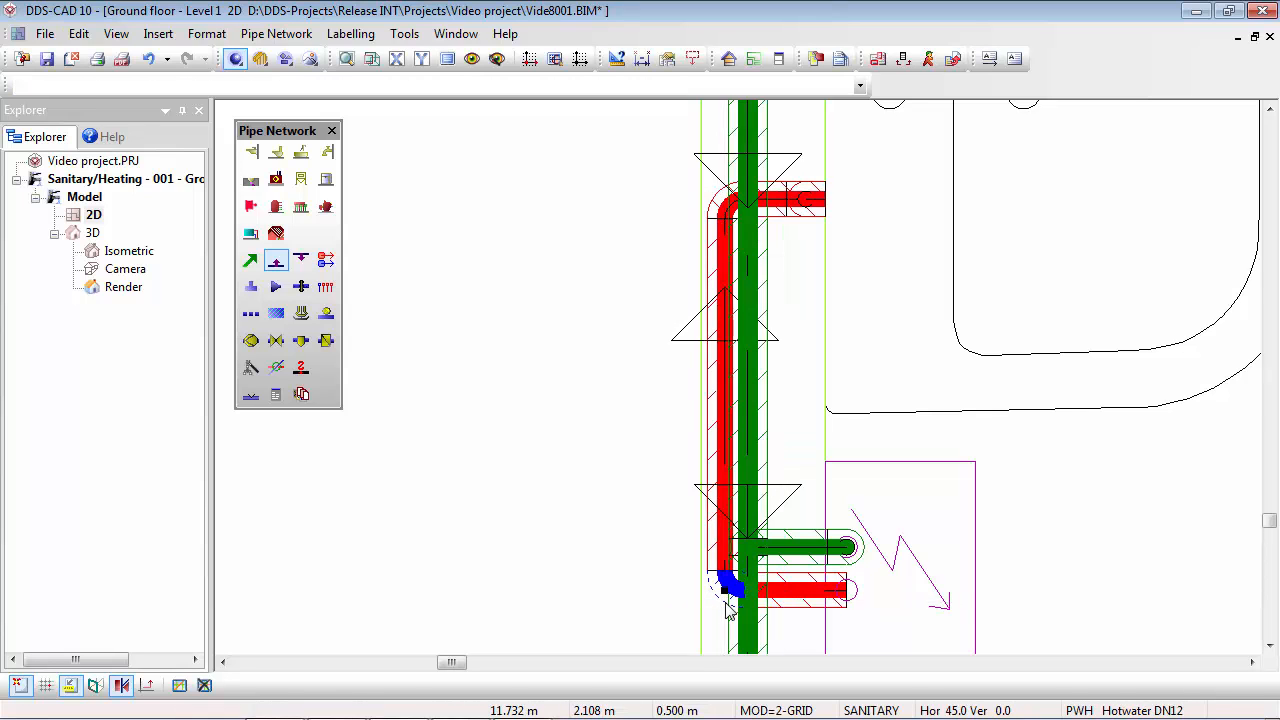
Step: Move the northern hot water pipe's run inside the wall to the west side of the cold water pipe as well
{"action": "scroll", "coordinate": [728, 612], "scroll_direction": "down", "scroll_amount": 2}
{"action": "scroll", "coordinate": [702, 336], "scroll_direction": "down", "scroll_amount": 2}
{"action": "scroll", "coordinate": [691, 214], "scroll_direction": "up", "scroll_amount": 5}
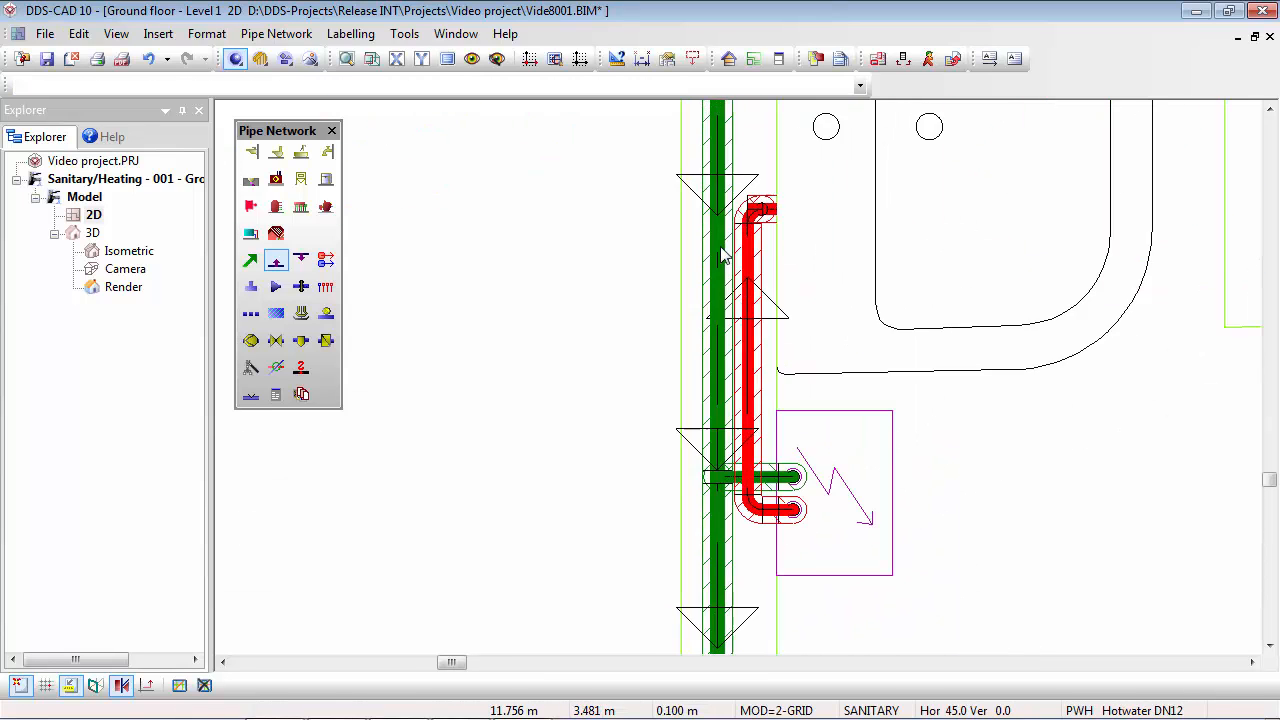
{"action": "scroll", "coordinate": [773, 622], "scroll_direction": "down", "scroll_amount": 1}
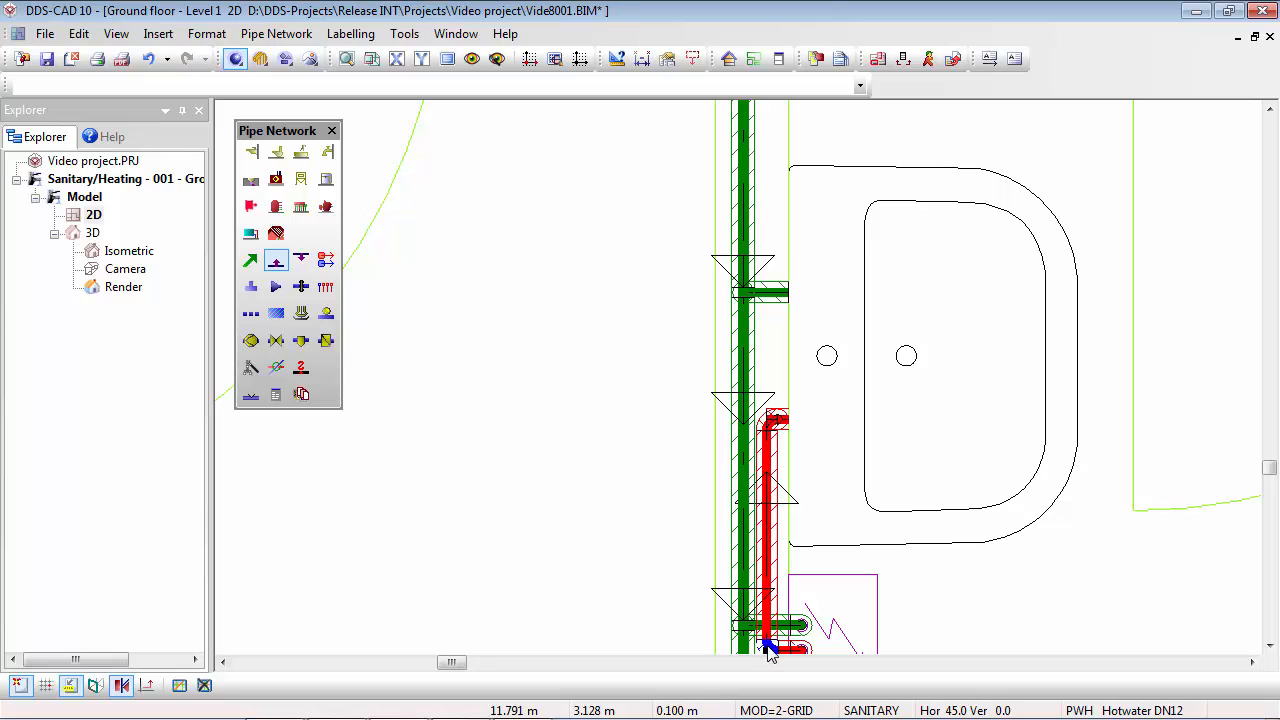
{"action": "left_click", "coordinate": [770, 652]}
{"action": "scroll", "coordinate": [728, 645], "scroll_direction": "up", "scroll_amount": 4}
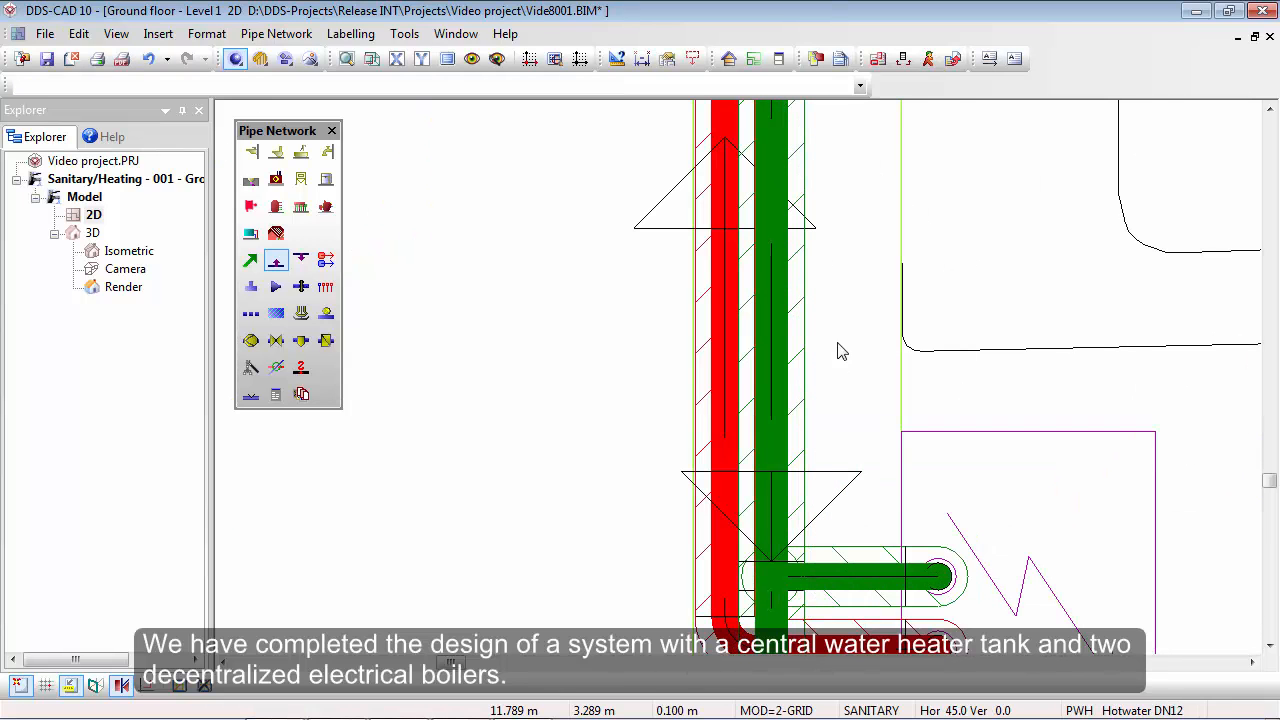
{"action": "scroll", "coordinate": [837, 351], "scroll_direction": "down", "scroll_amount": 1}
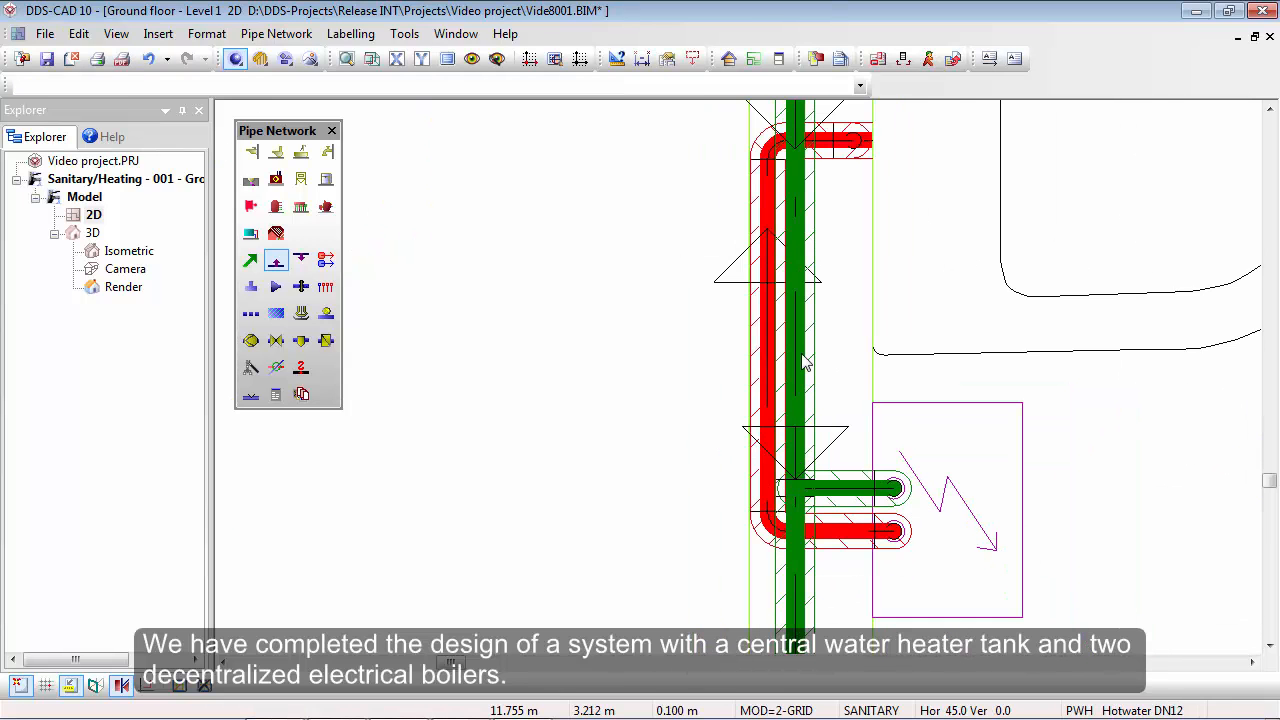
Step: Show the system in shaded 3D render mode and examine the main pipes, the wash basins with boilers and the central water tank
{"action": "scroll", "coordinate": [1023, 466], "scroll_direction": "down", "scroll_amount": 5}
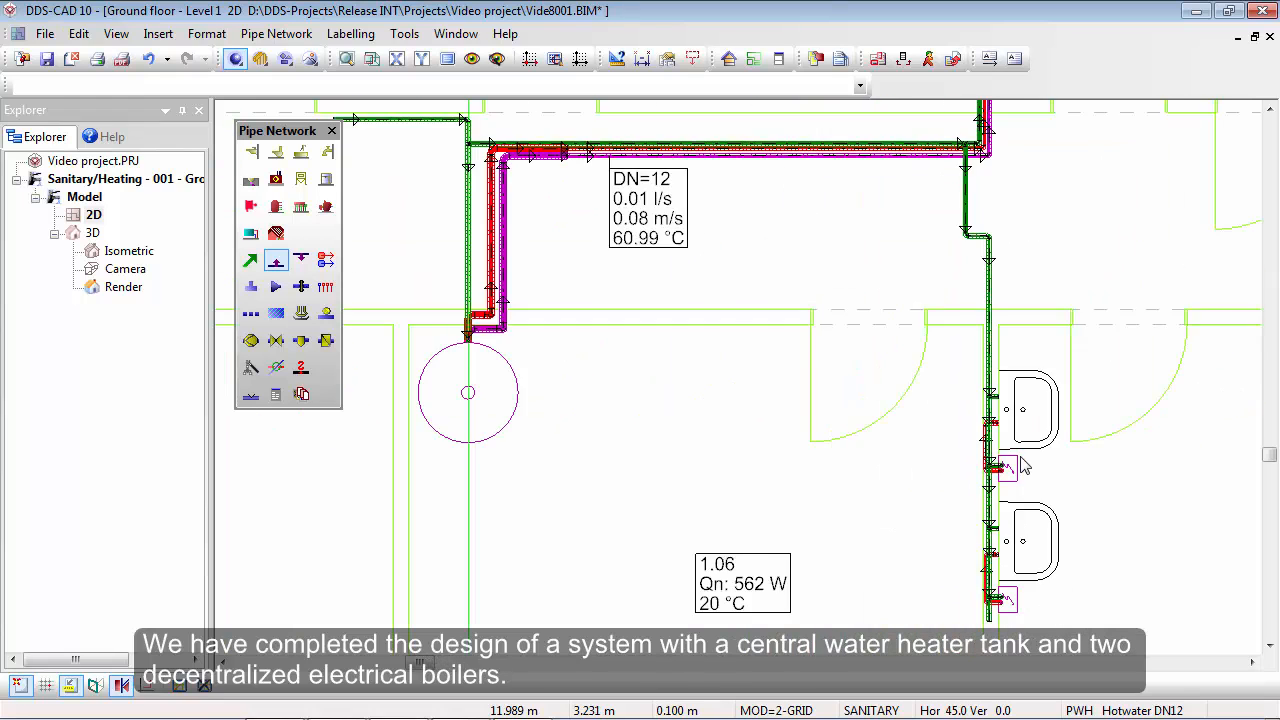
{"action": "scroll", "coordinate": [1050, 330], "scroll_direction": "down", "scroll_amount": 2}
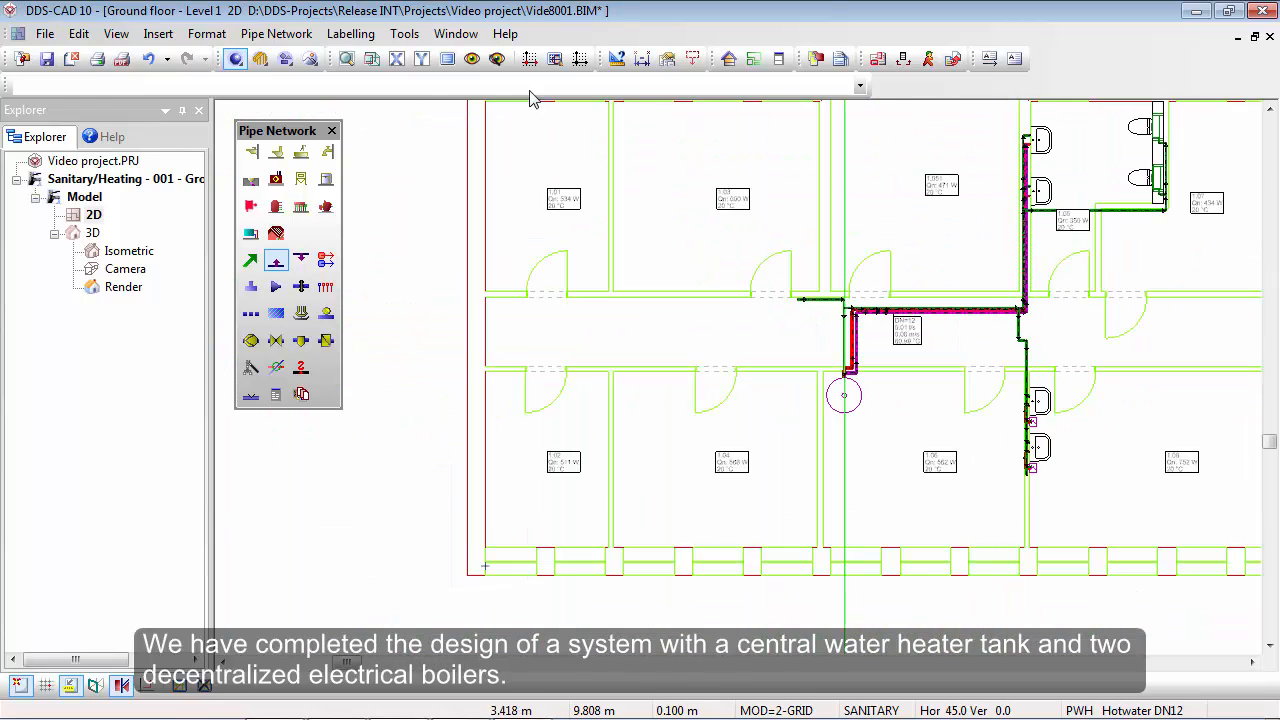
{"action": "left_click", "coordinate": [310, 58]}
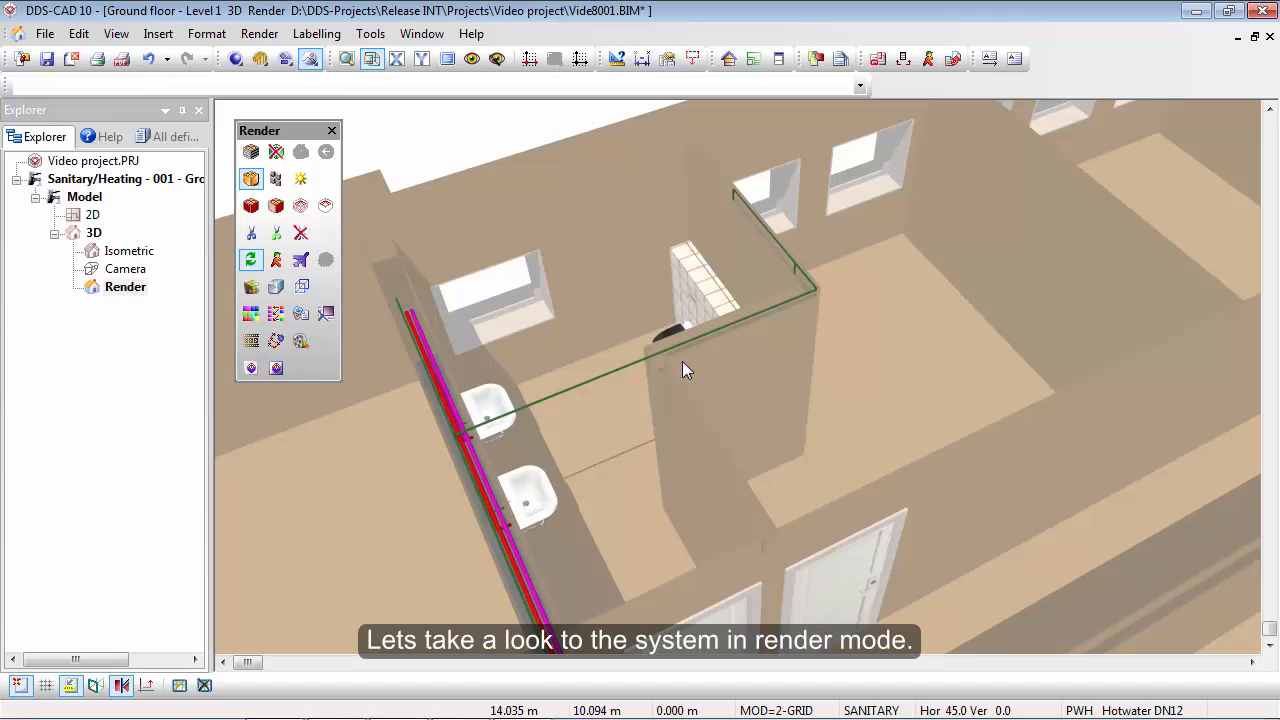
{"action": "left_click", "coordinate": [248, 156]}
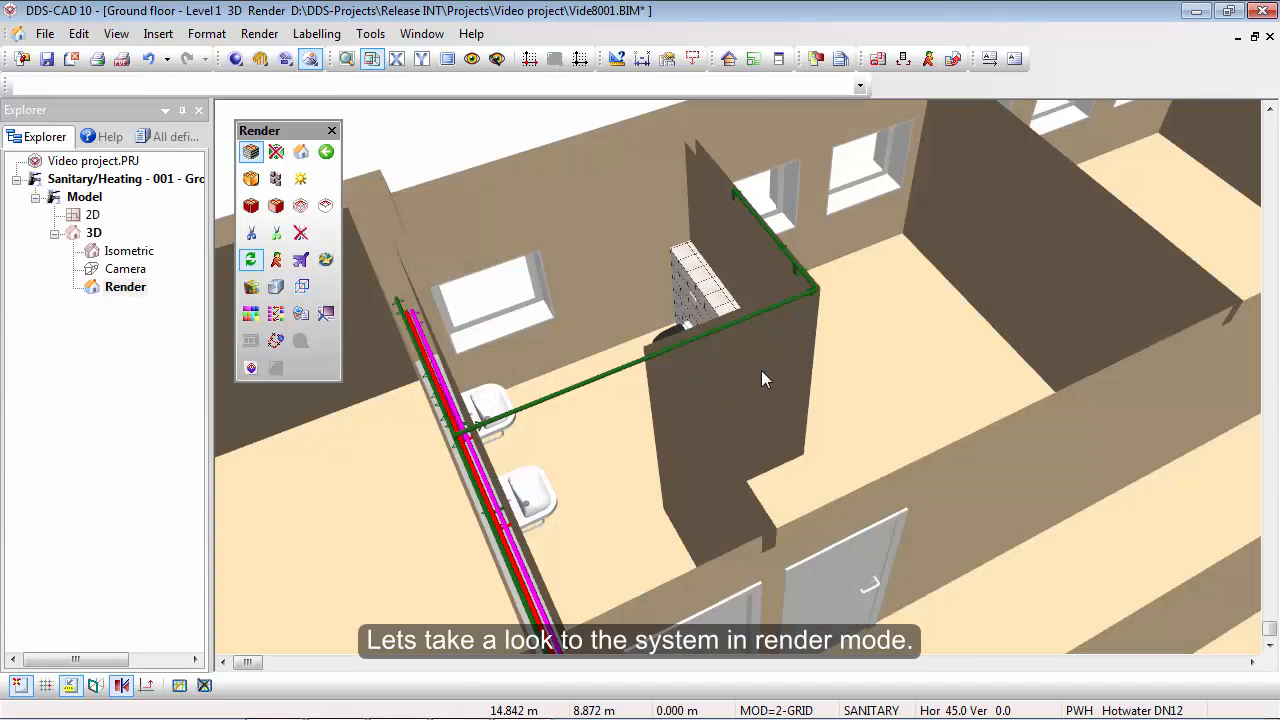
{"action": "scroll", "coordinate": [768, 362], "scroll_direction": "down", "scroll_amount": 3}
{"action": "middle_click_drag", "start_coordinate": [728, 556], "coordinate": [636, 535]}
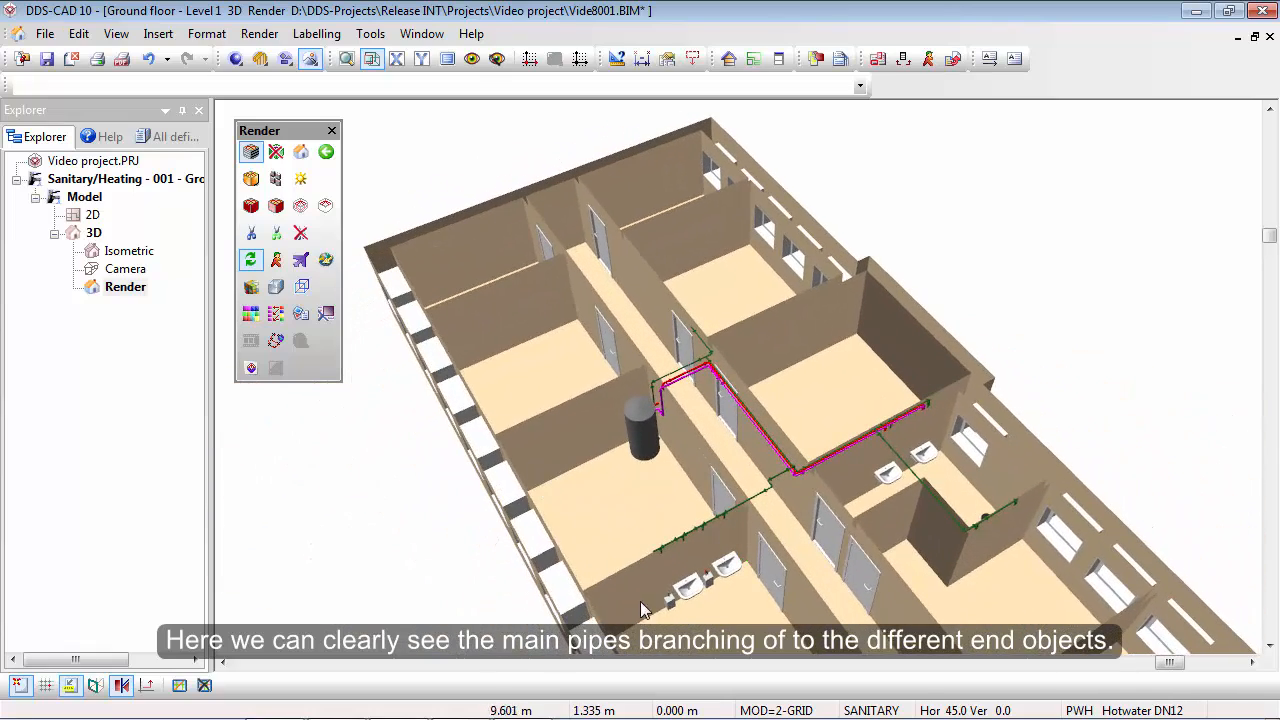
{"action": "scroll", "coordinate": [643, 610], "scroll_direction": "up", "scroll_amount": 5}
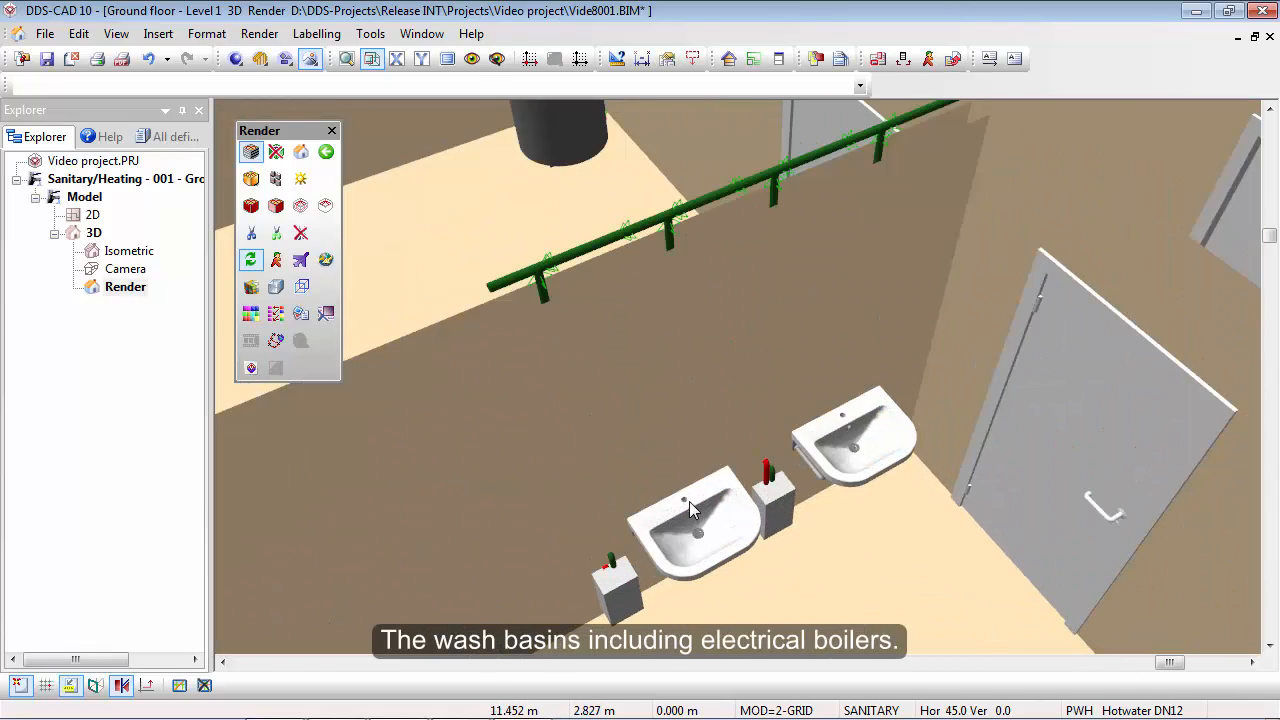
{"action": "scroll", "coordinate": [689, 501], "scroll_direction": "down", "scroll_amount": 5}
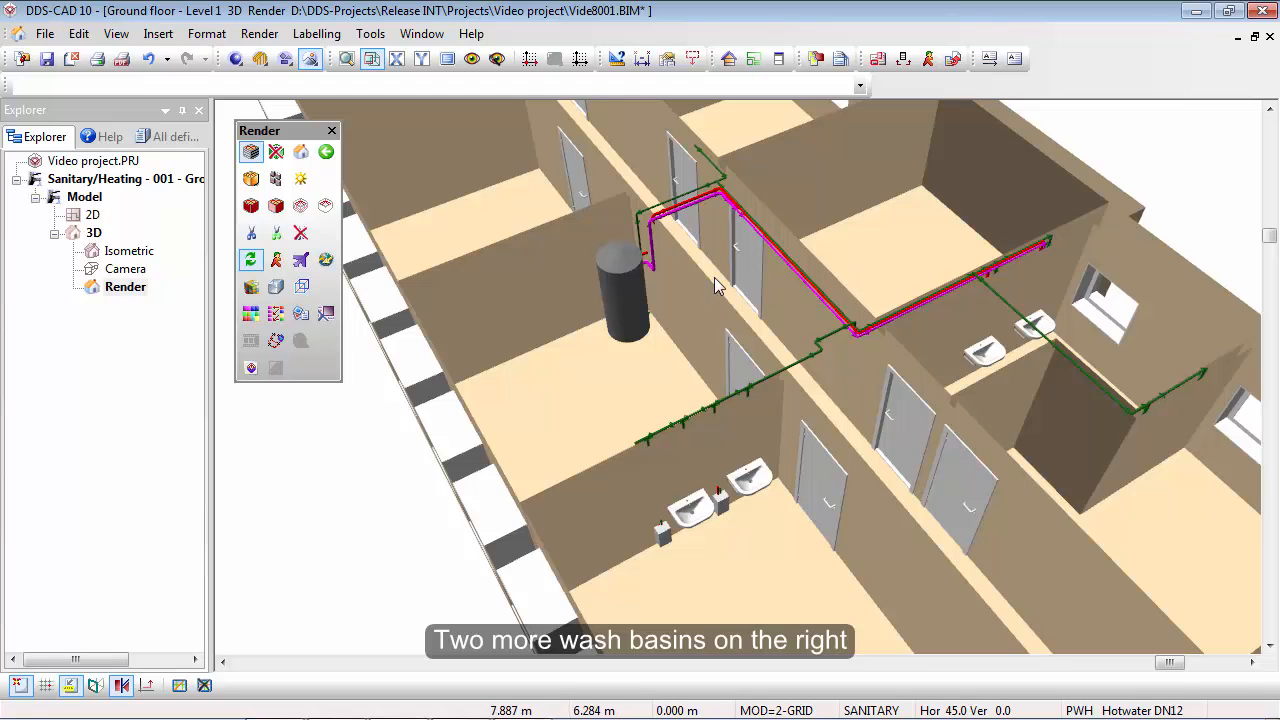
{"action": "scroll", "coordinate": [617, 273], "scroll_direction": "up", "scroll_amount": 5}
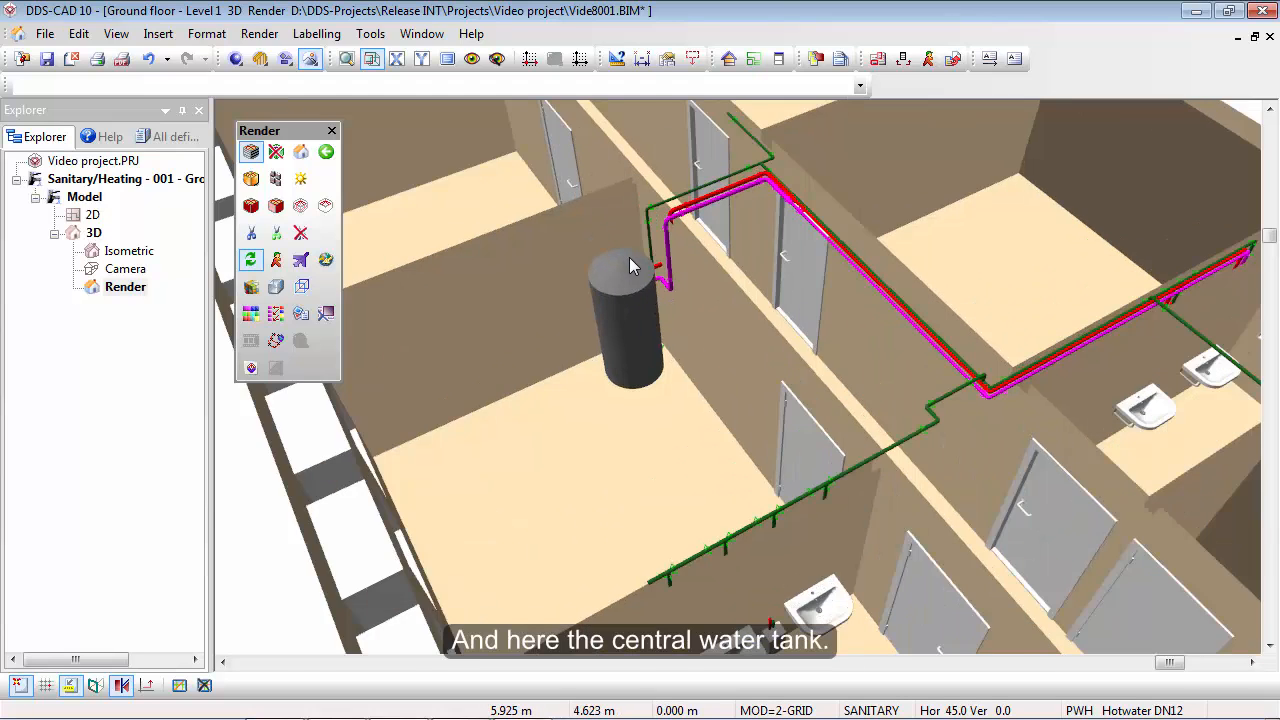
{"action": "middle_click_drag", "start_coordinate": [637, 323], "coordinate": [585, 296]}
{"action": "scroll", "coordinate": [750, 340], "scroll_direction": "down", "scroll_amount": 5}
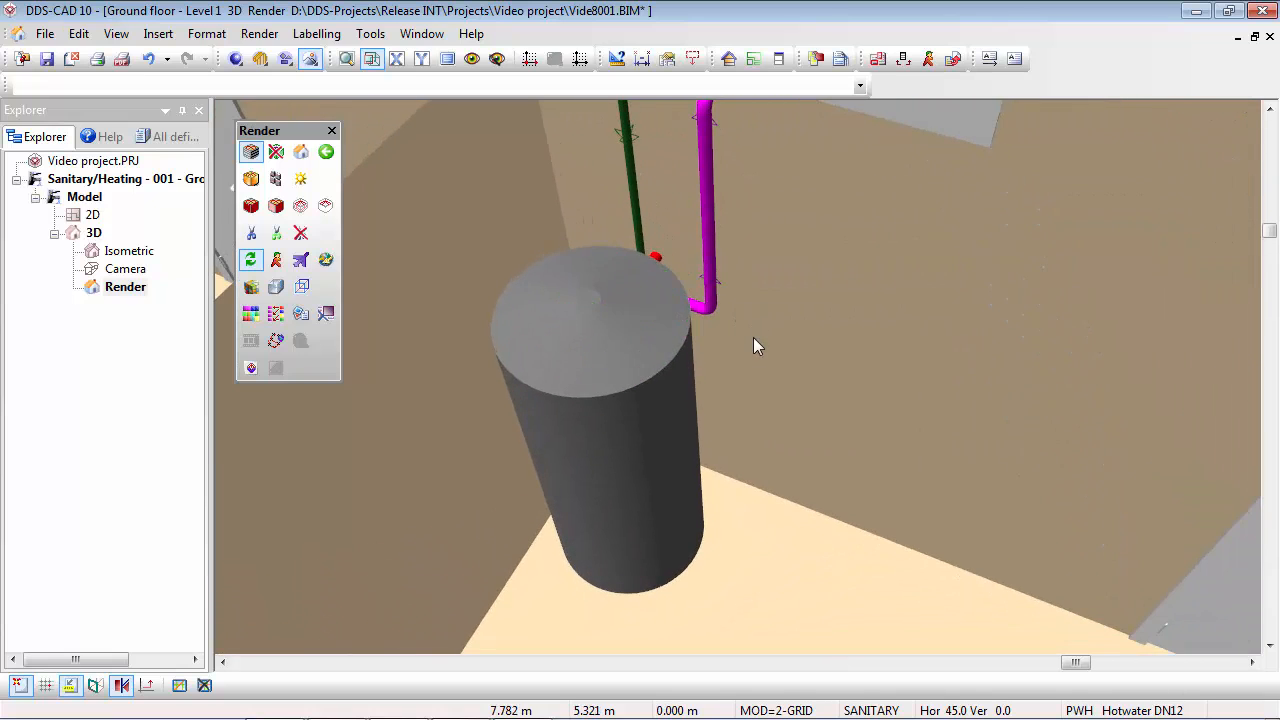
Step: Add a calculation point with the circuit name System 1 at the start of the main cold water pipe
{"action": "scroll", "coordinate": [698, 167], "scroll_direction": "up", "scroll_amount": 5}
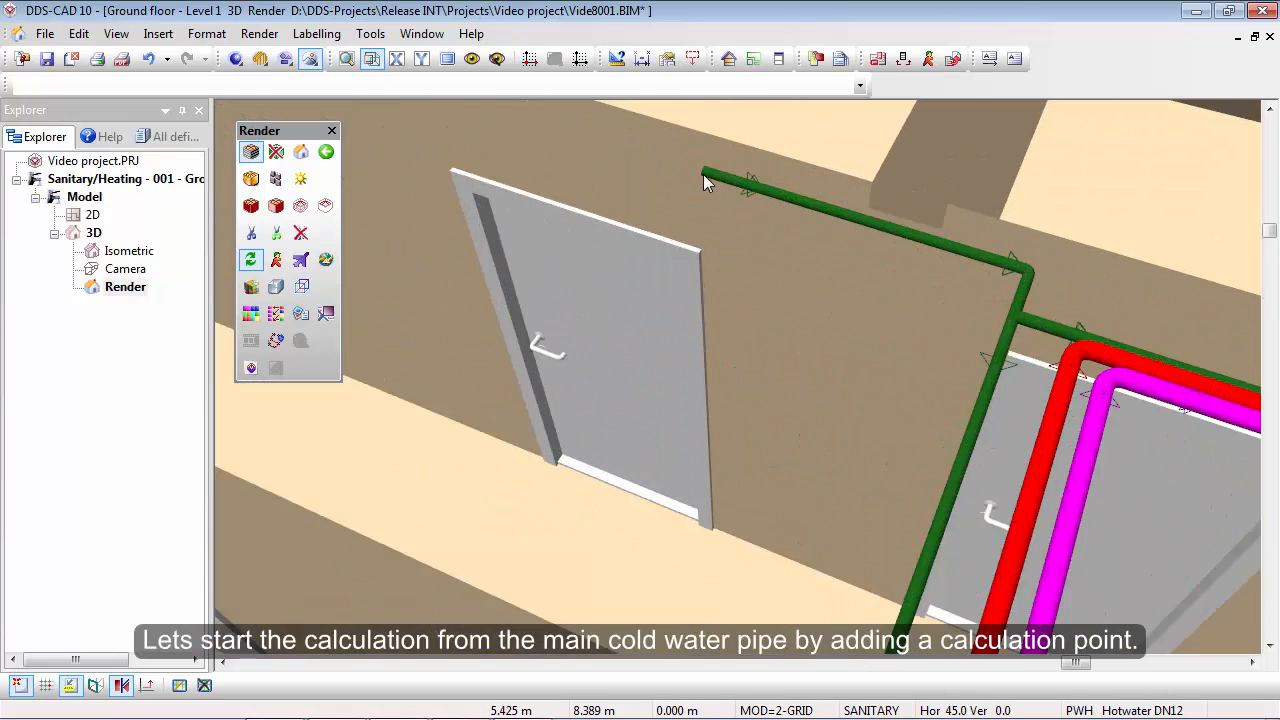
{"action": "left_click", "coordinate": [724, 176]}
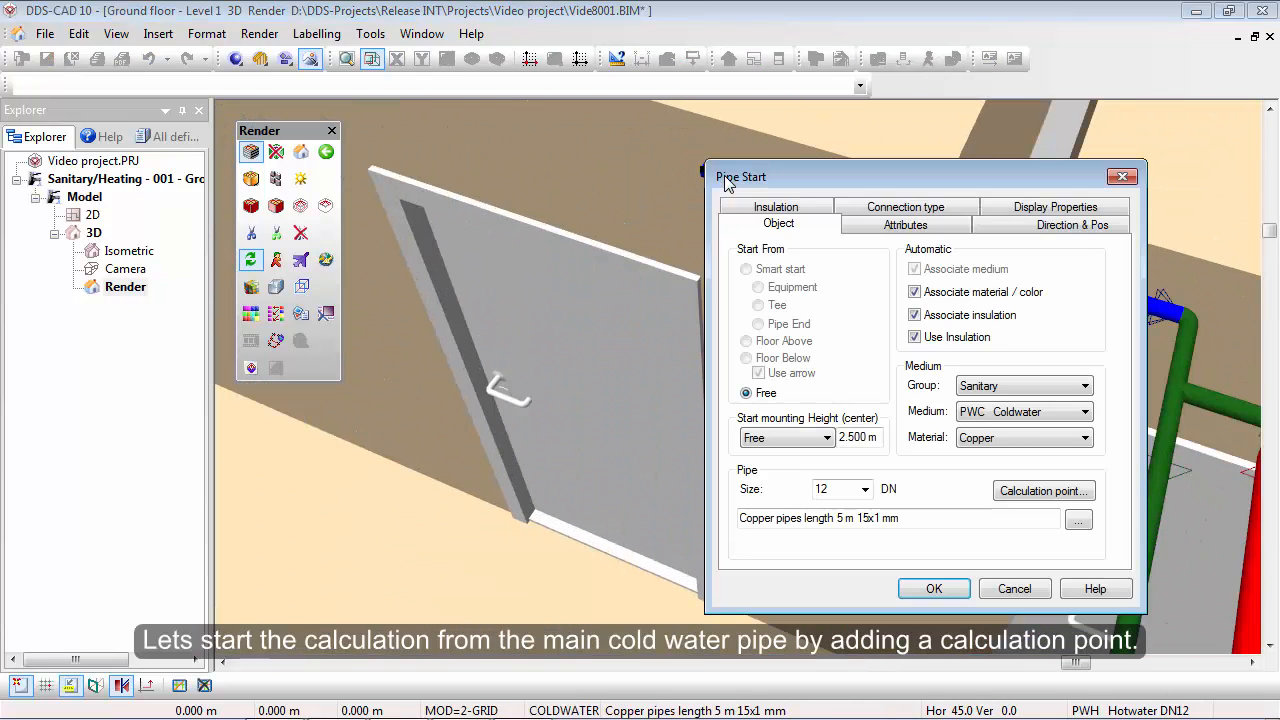
{"action": "left_click", "coordinate": [1006, 492]}
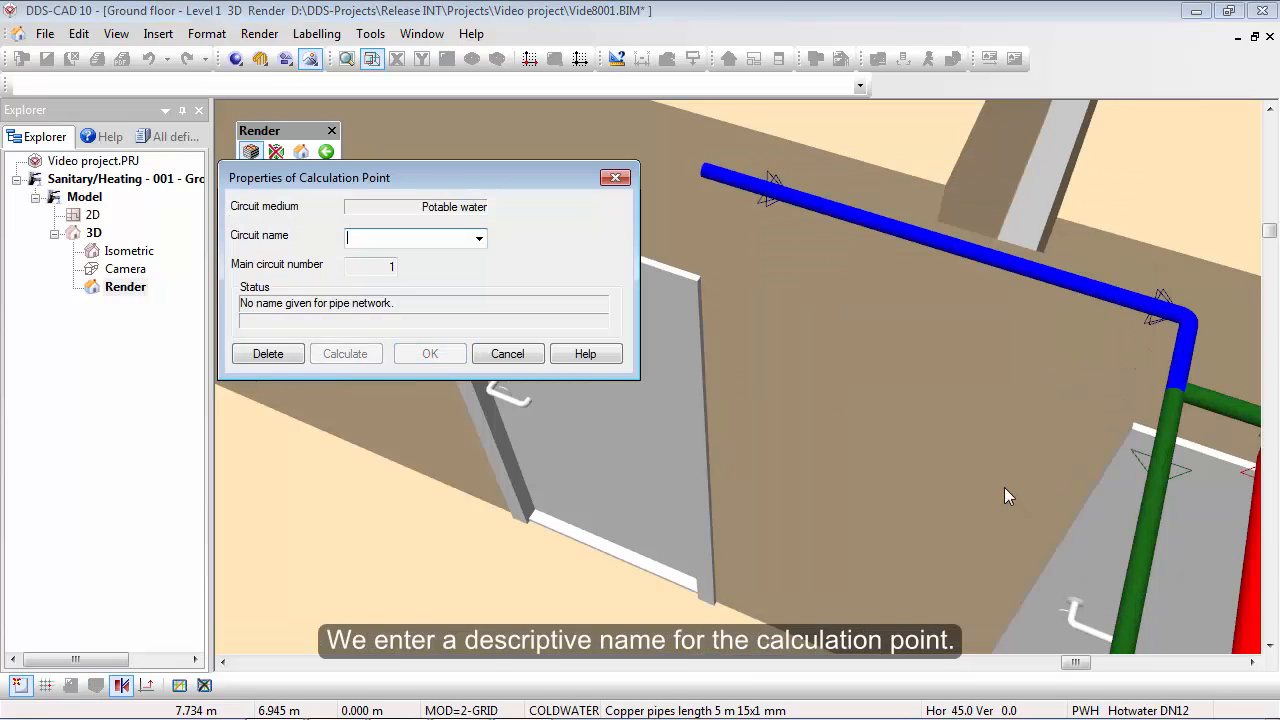
{"action": "type", "text": "System 1"}
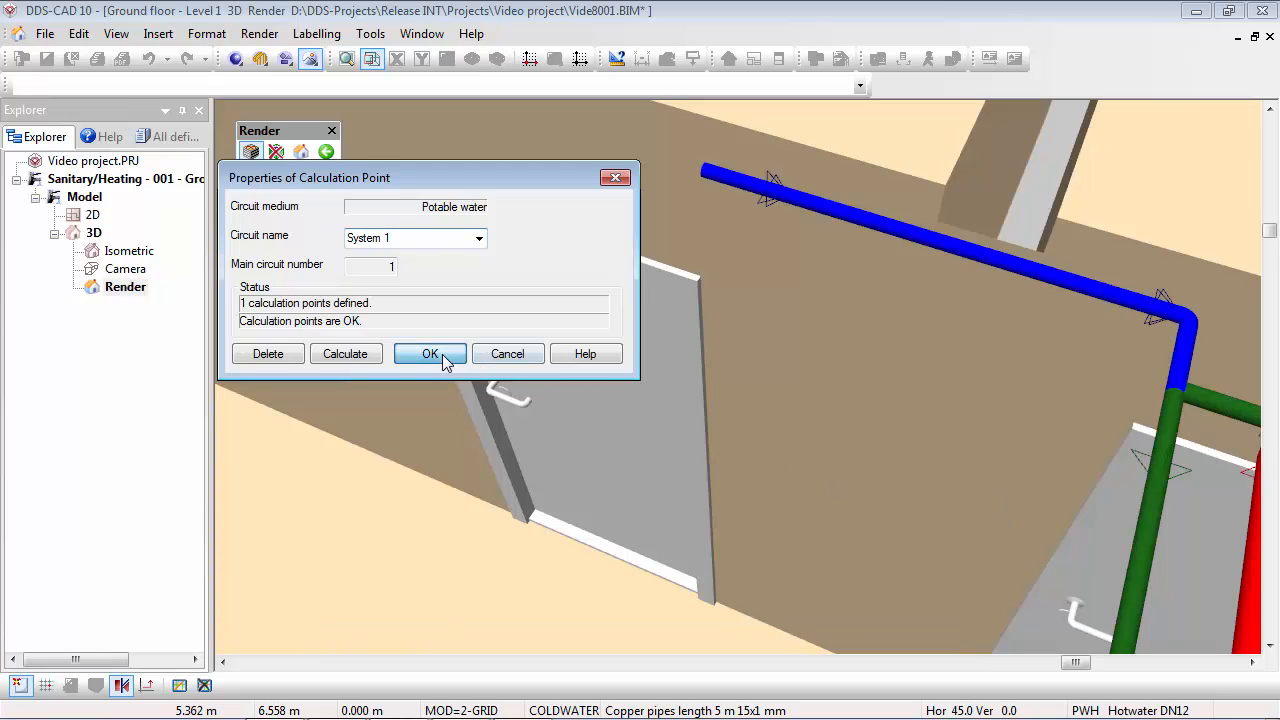
{"action": "left_click", "coordinate": [430, 354]}
{"action": "left_click", "coordinate": [934, 589]}
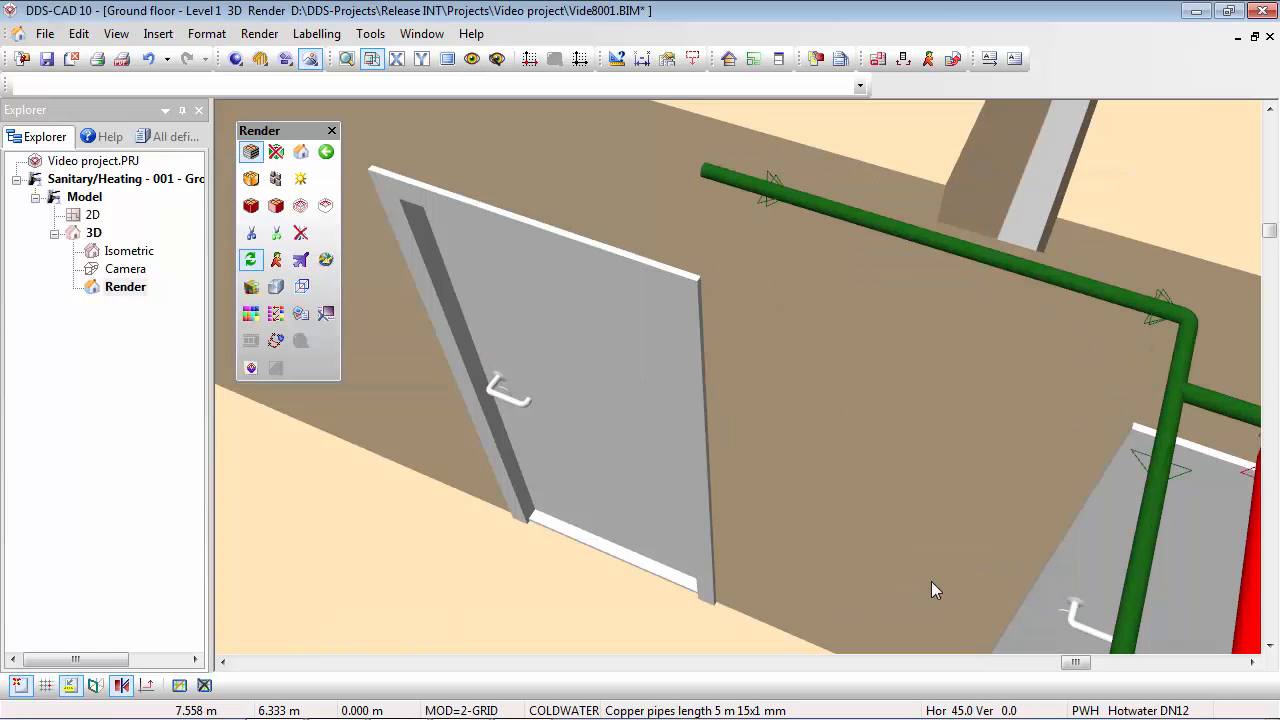
Step: Return to the 2D view and start the potable water calculation for System 1 from the Building dialog
{"action": "left_click", "coordinate": [90, 214]}
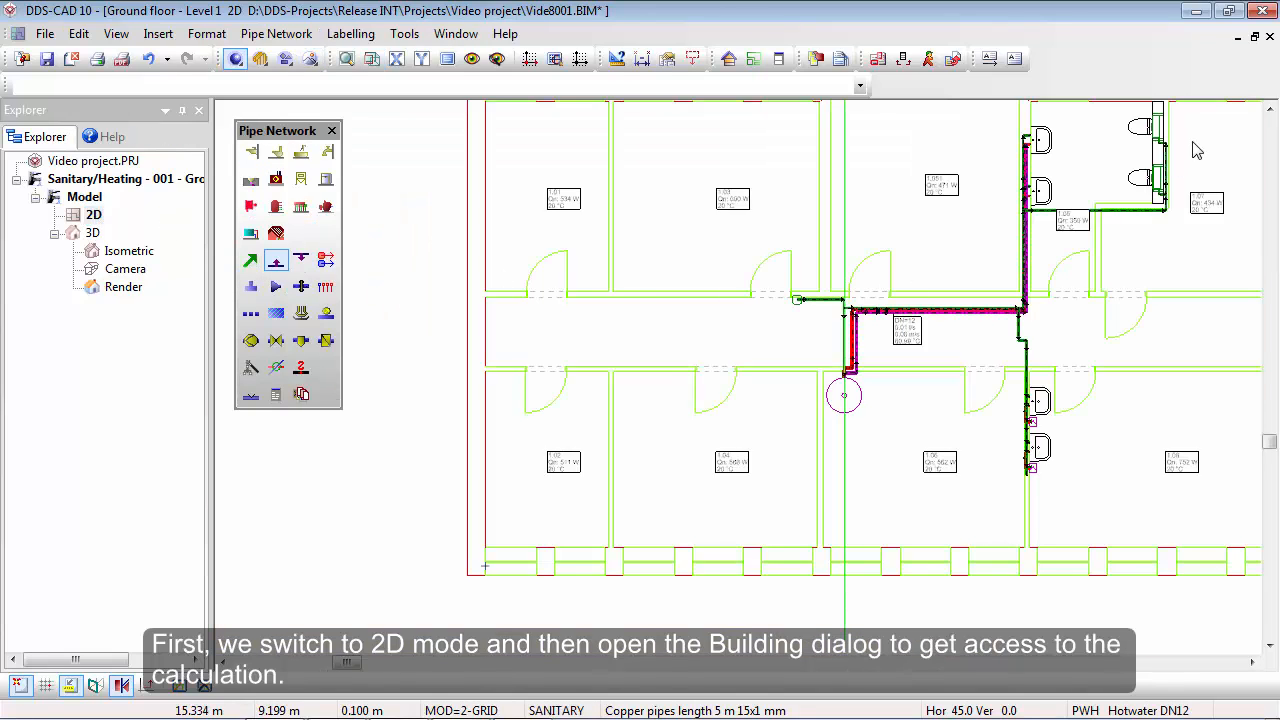
{"action": "scroll", "coordinate": [1197, 150], "scroll_direction": "up", "scroll_amount": 2}
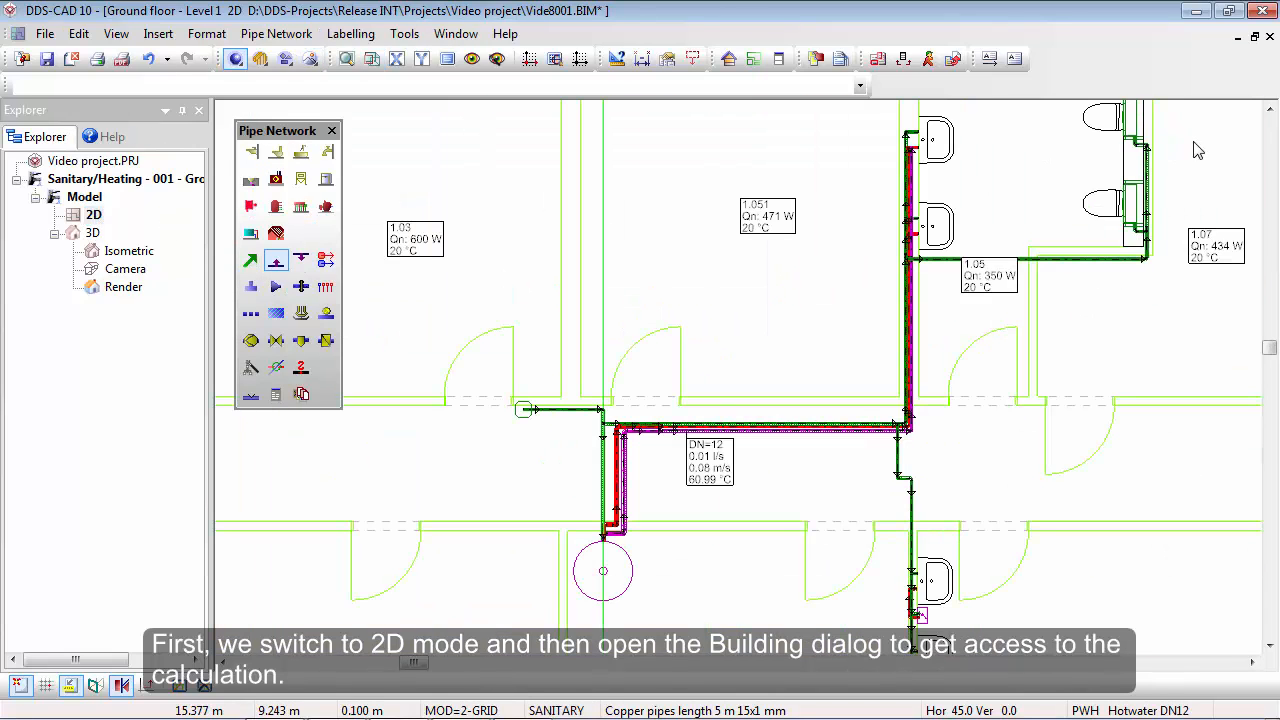
{"action": "left_click", "coordinate": [728, 60]}
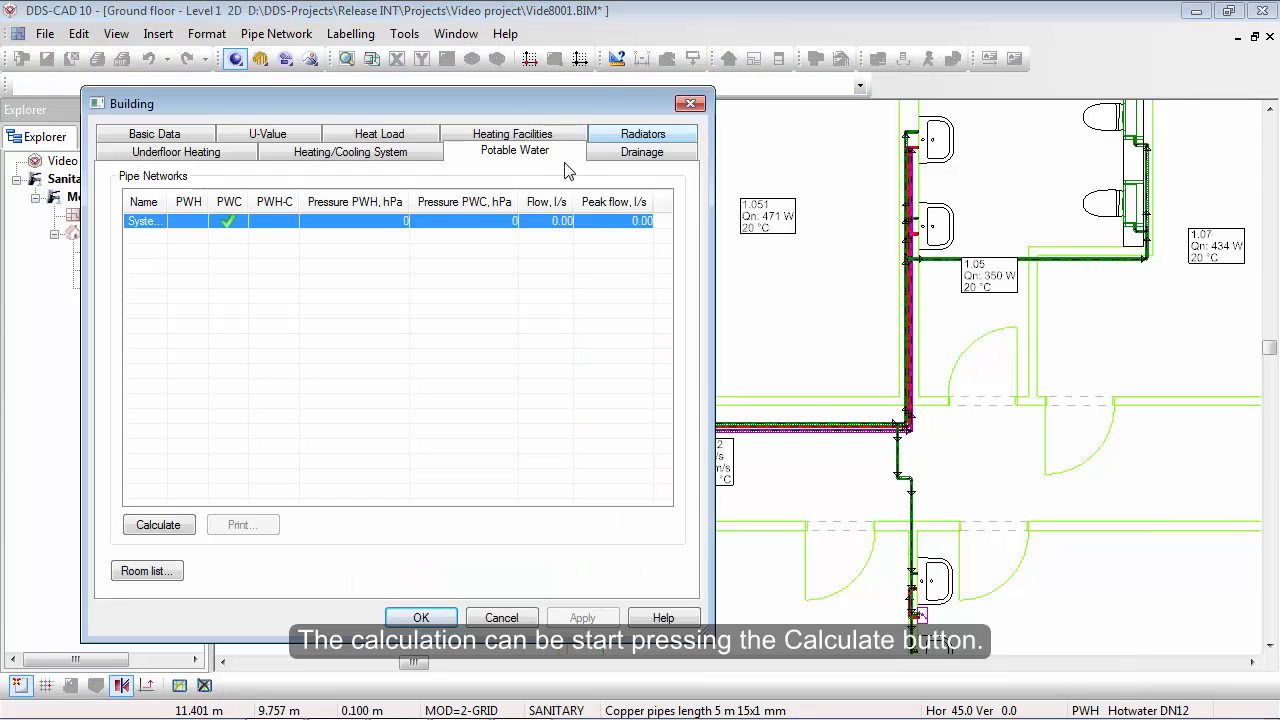
{"action": "left_click", "coordinate": [158, 526]}
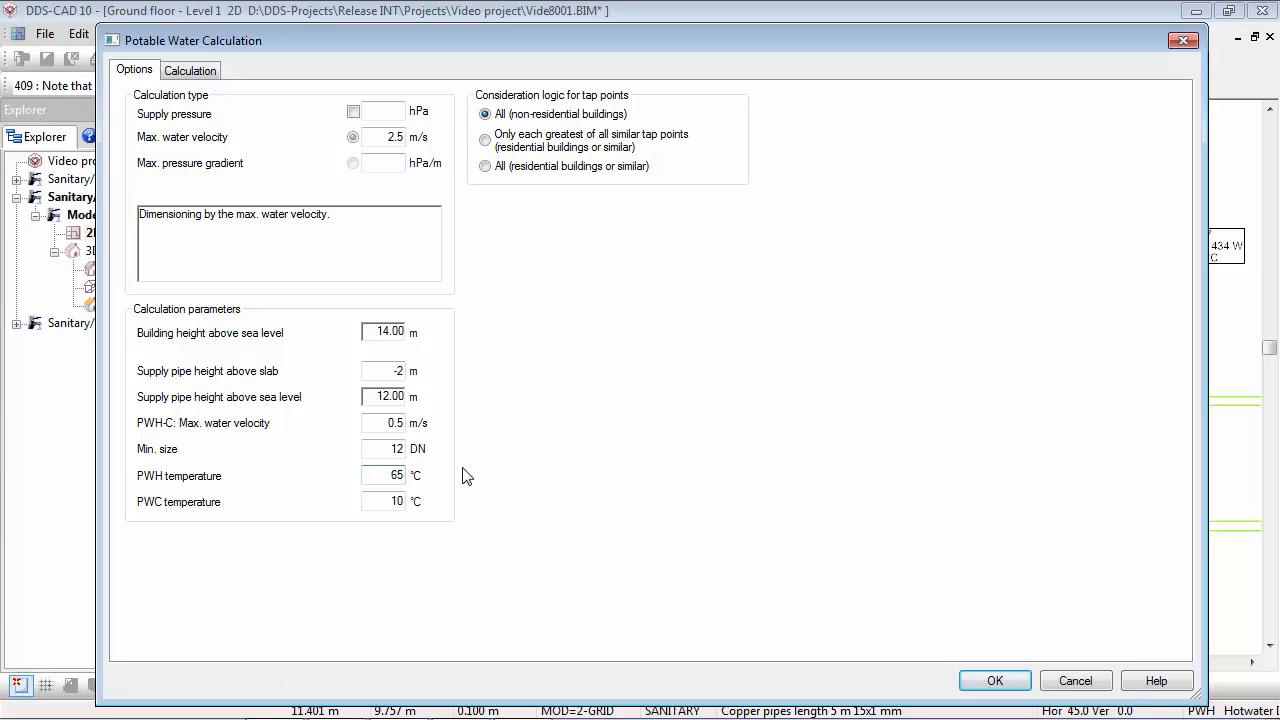
Step: Examine System 1's cold water sub-circuits down to the boilers and basins in the calculation, widening the Storey and End object columns
{"action": "left_click", "coordinate": [192, 71]}
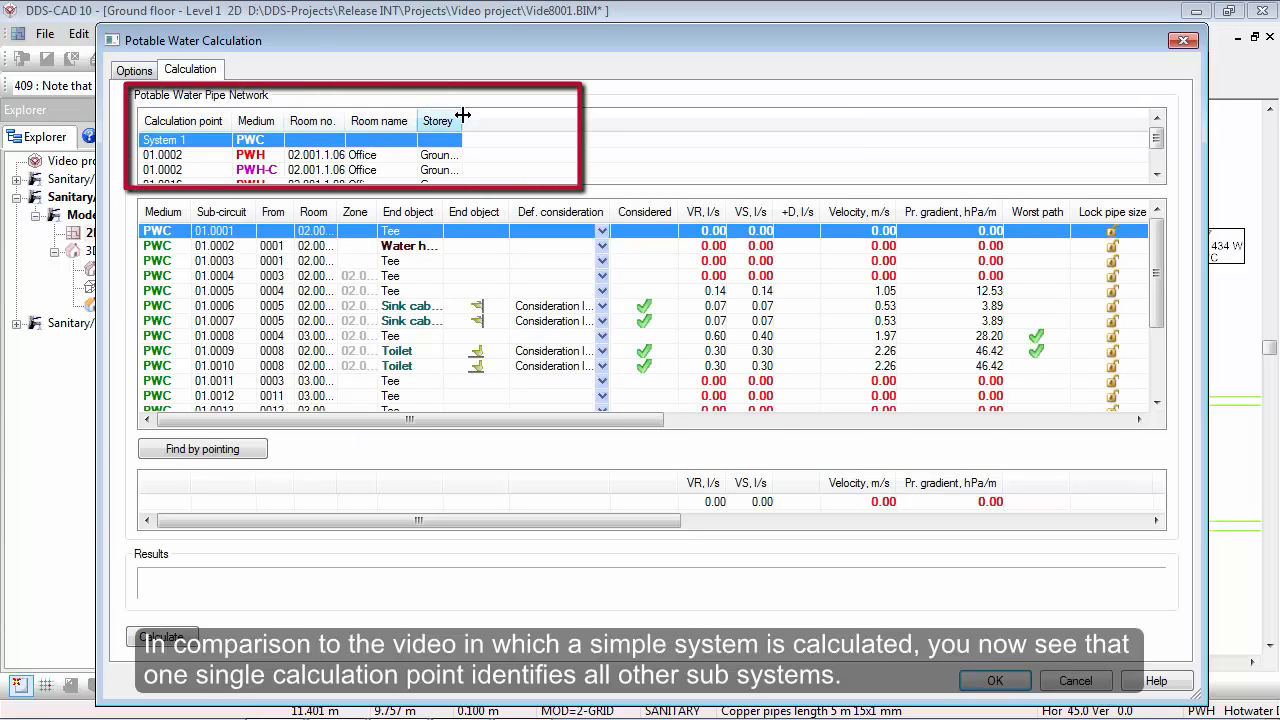
{"action": "left_click_drag", "start_coordinate": [461, 120], "coordinate": [538, 116]}
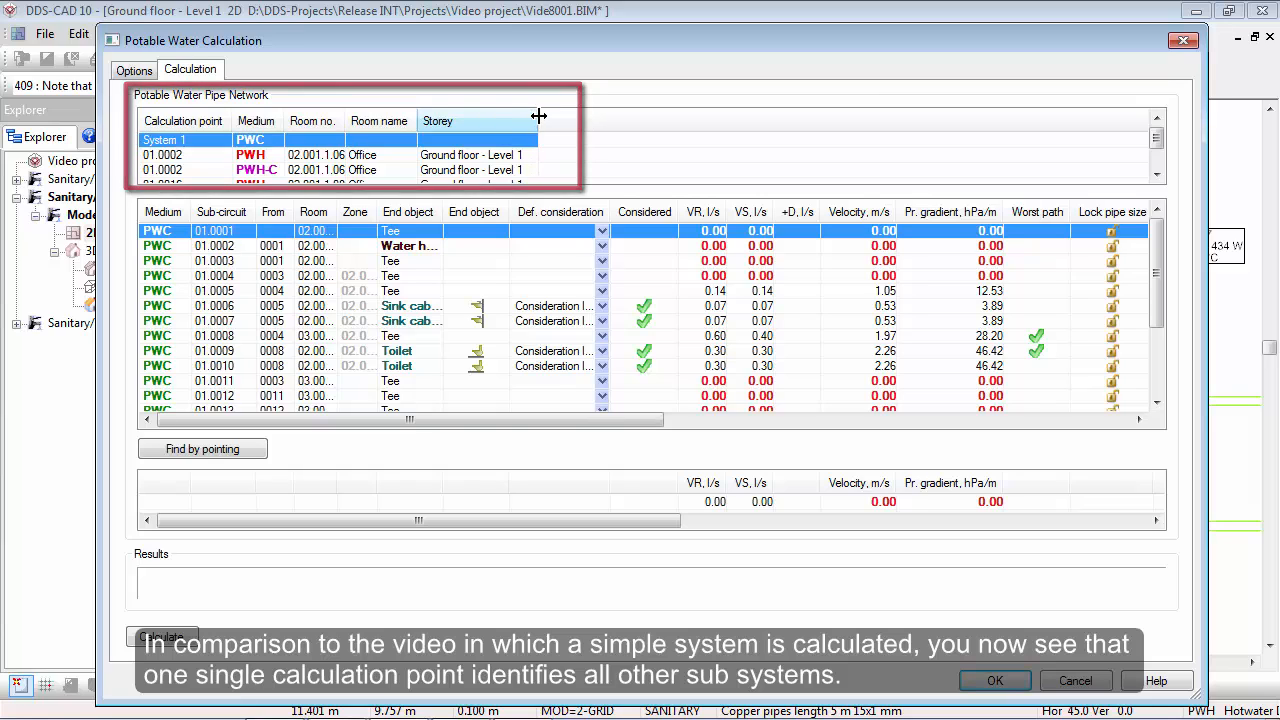
{"action": "left_click", "coordinate": [432, 247]}
{"action": "left_click_drag", "start_coordinate": [445, 205], "coordinate": [474, 211]}
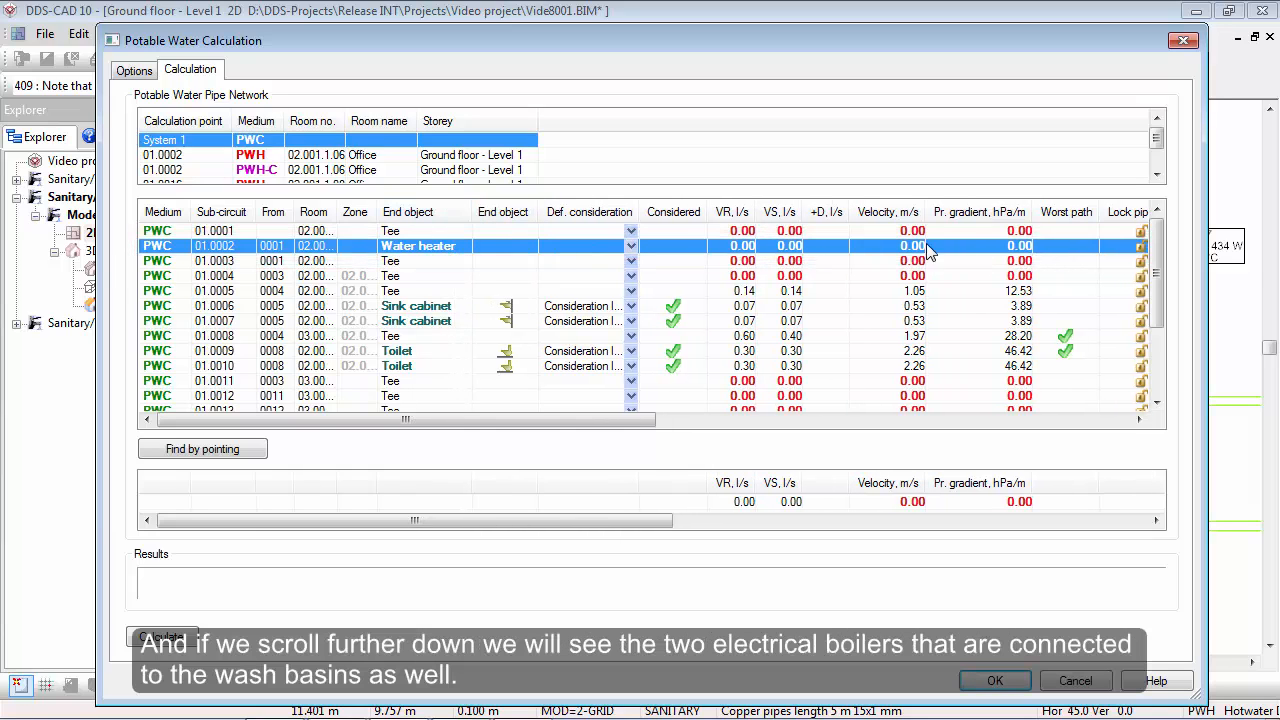
{"action": "left_click_drag", "start_coordinate": [1163, 262], "coordinate": [1163, 340]}
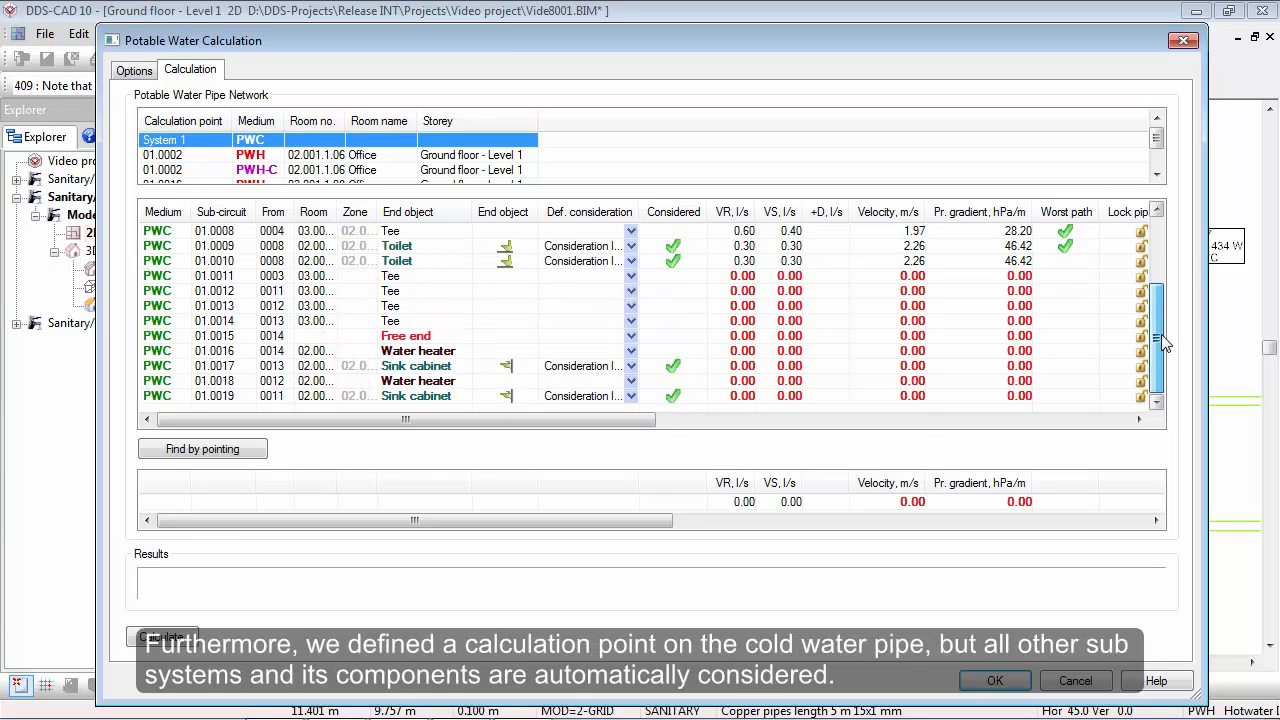
Step: Examine the PWH and PWH-C circuits of calculation point 01.0002 and bring the remaining hot water circuits into view
{"action": "left_click", "coordinate": [349, 157]}
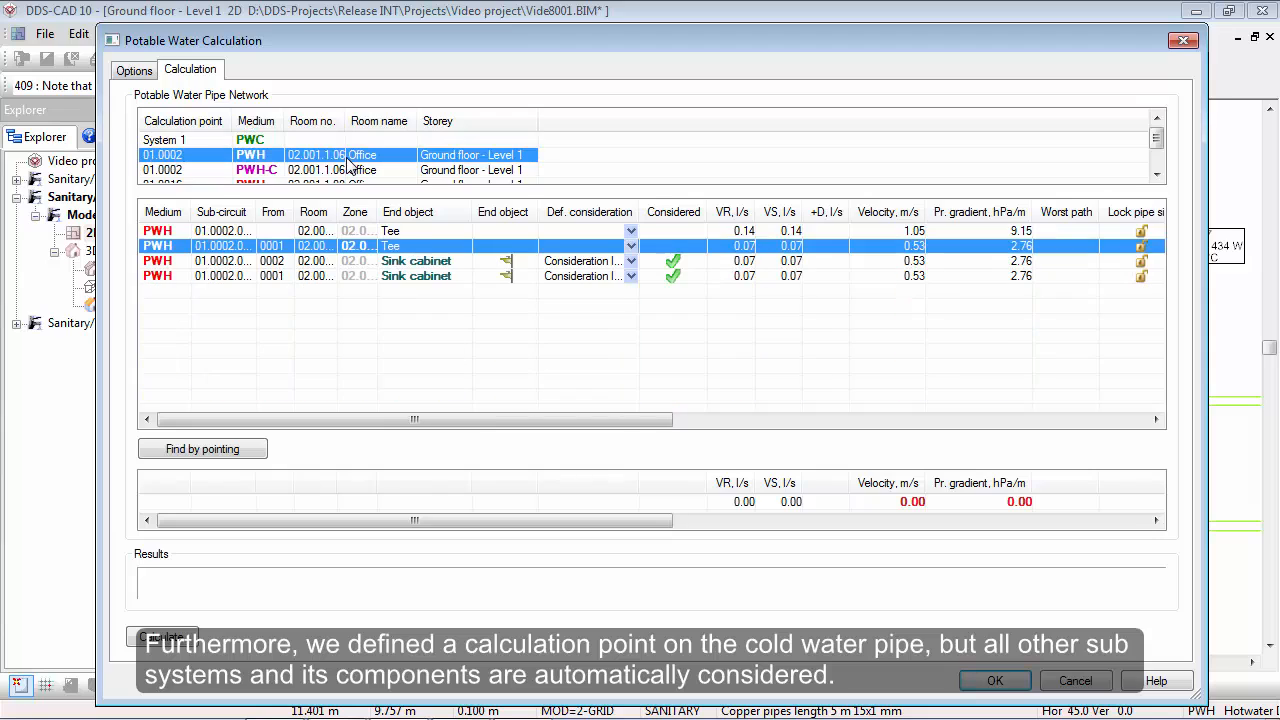
{"action": "left_click", "coordinate": [320, 172]}
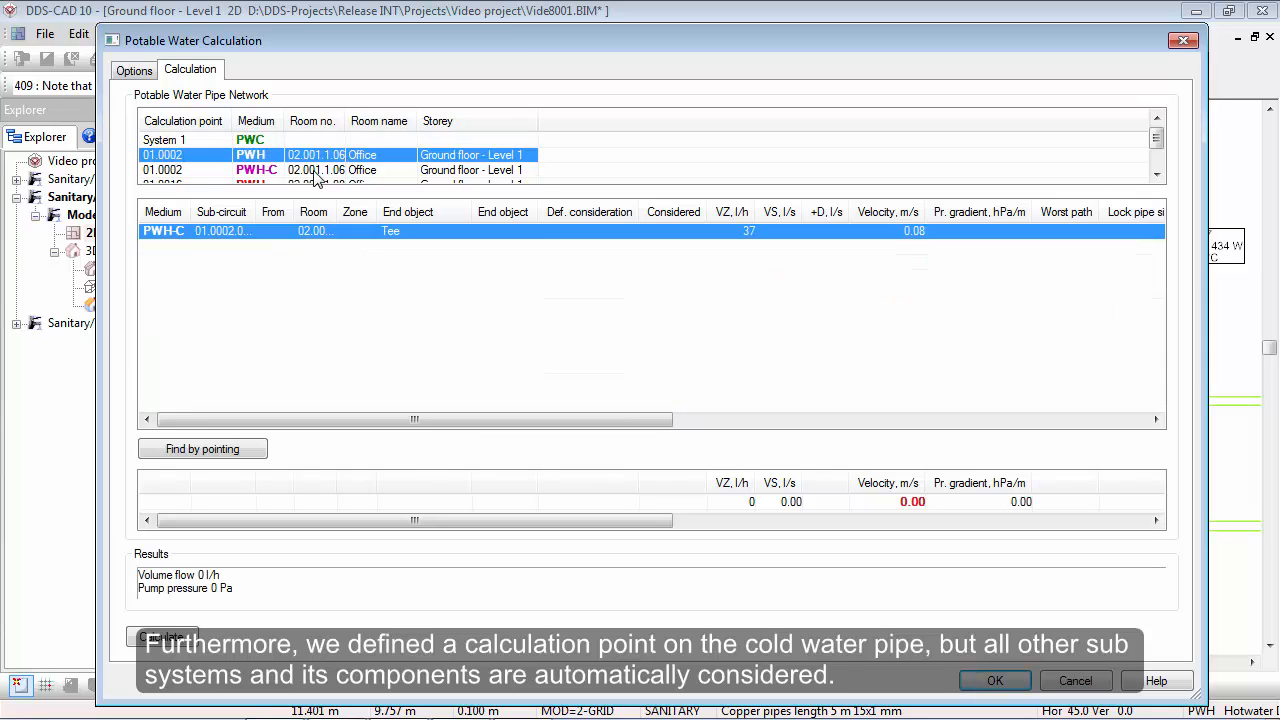
{"action": "left_click", "coordinate": [1157, 155]}
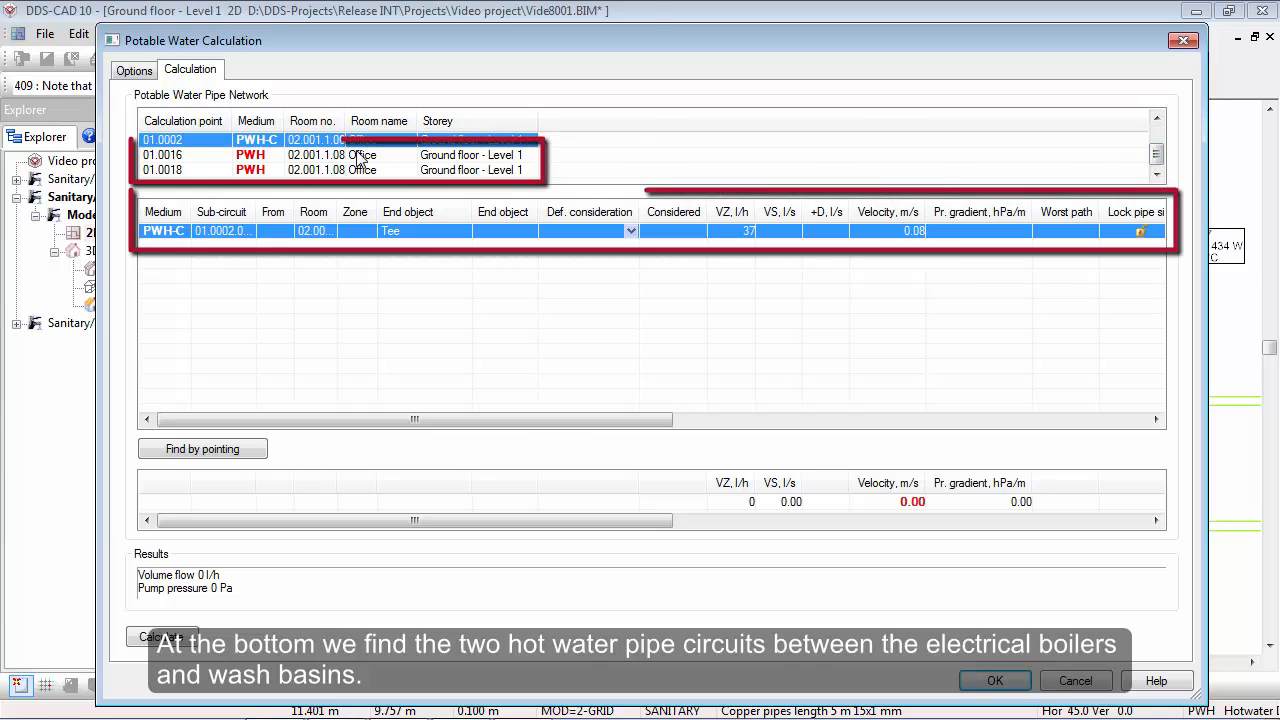
Step: Review PWH circuits 01.0016 and 01.0018, calculate the potable water pipe network, and accept the calculation and the Building dialog
{"action": "left_click", "coordinate": [280, 160]}
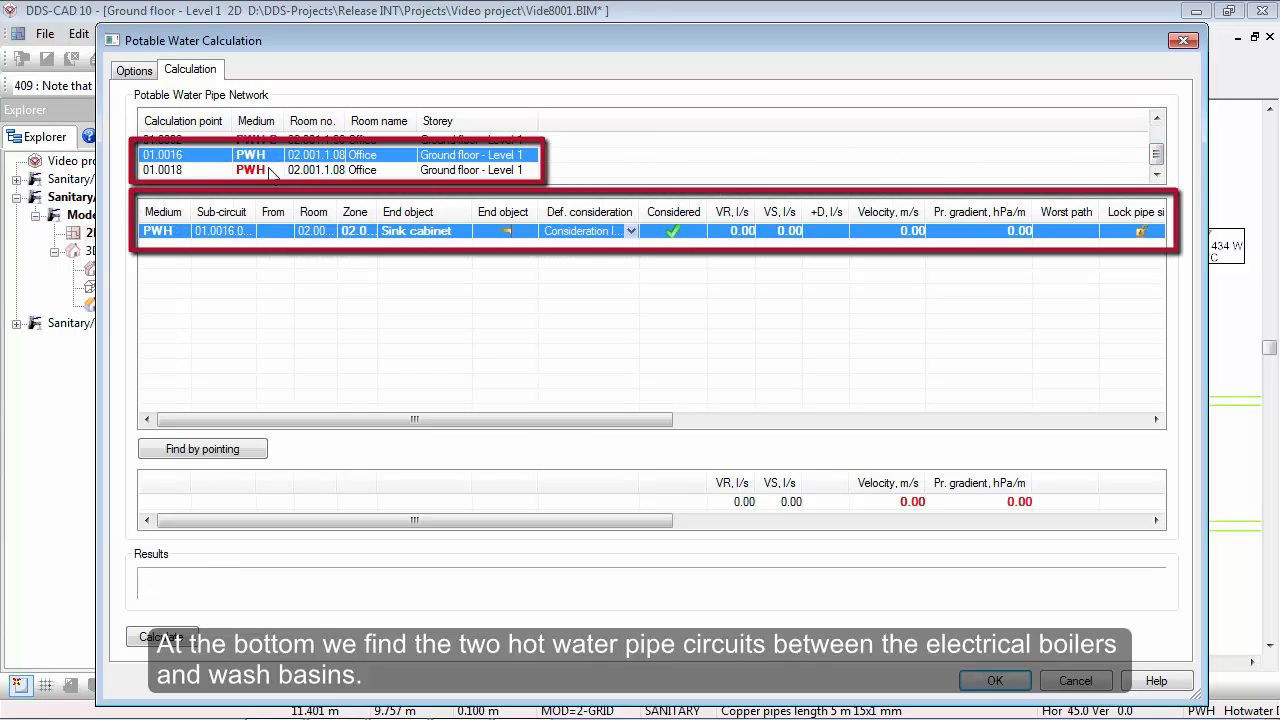
{"action": "left_click", "coordinate": [268, 172]}
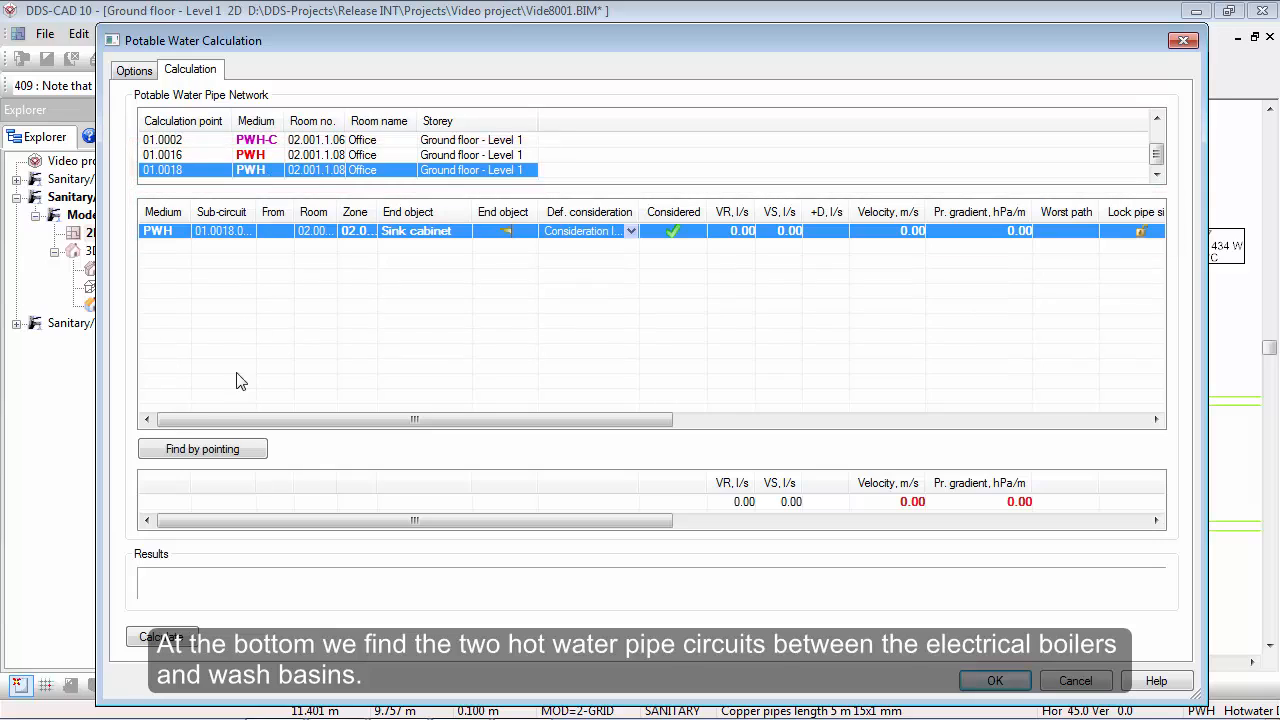
{"action": "left_click", "coordinate": [170, 640]}
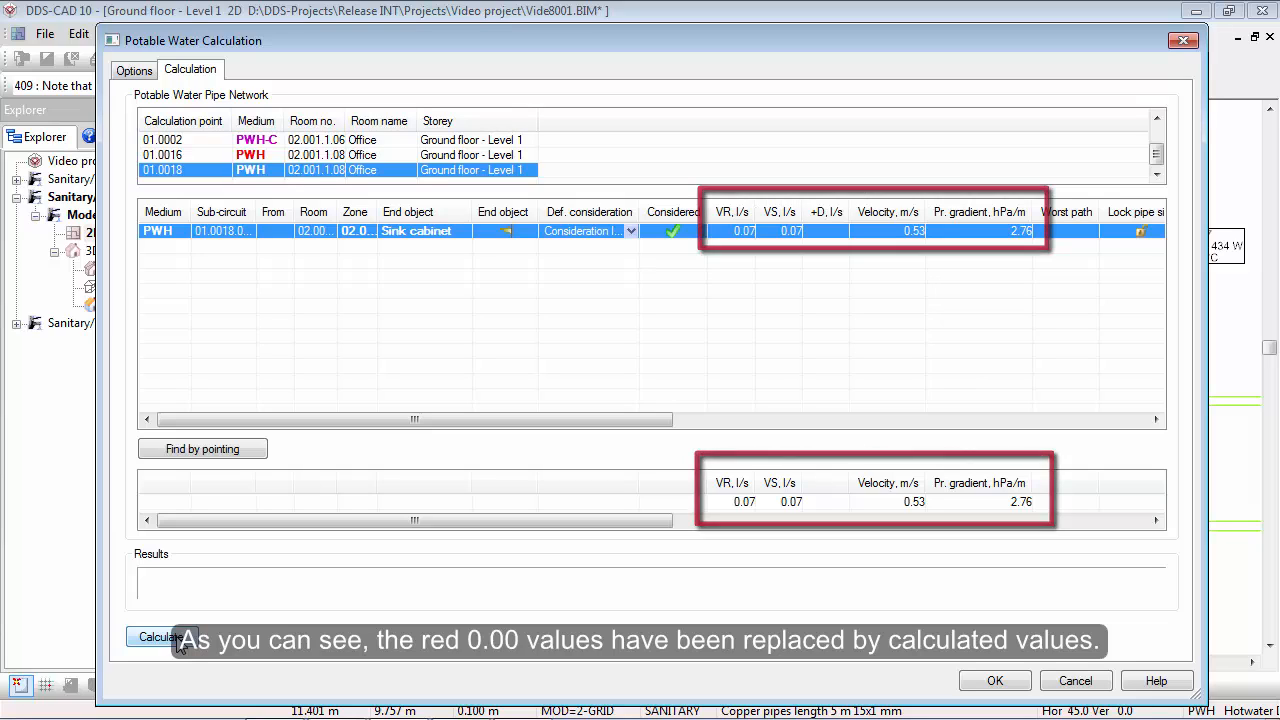
{"action": "left_click", "coordinate": [995, 681]}
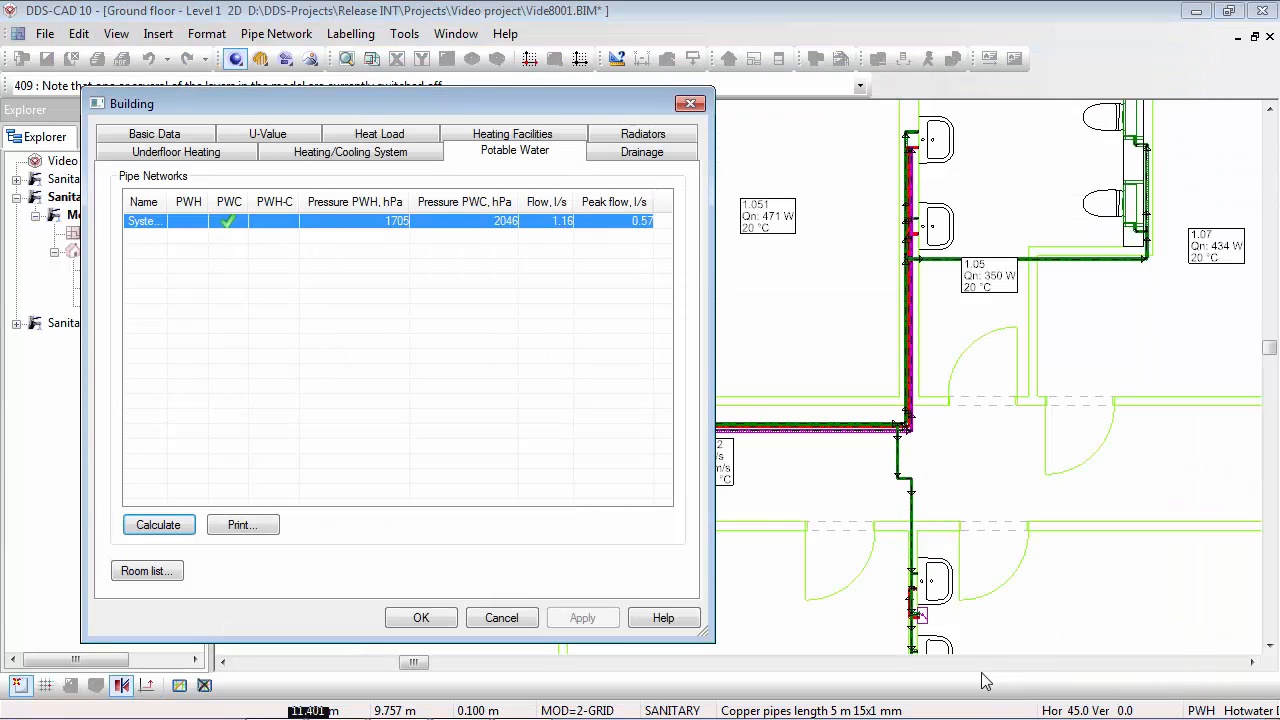
{"action": "left_click", "coordinate": [433, 617]}
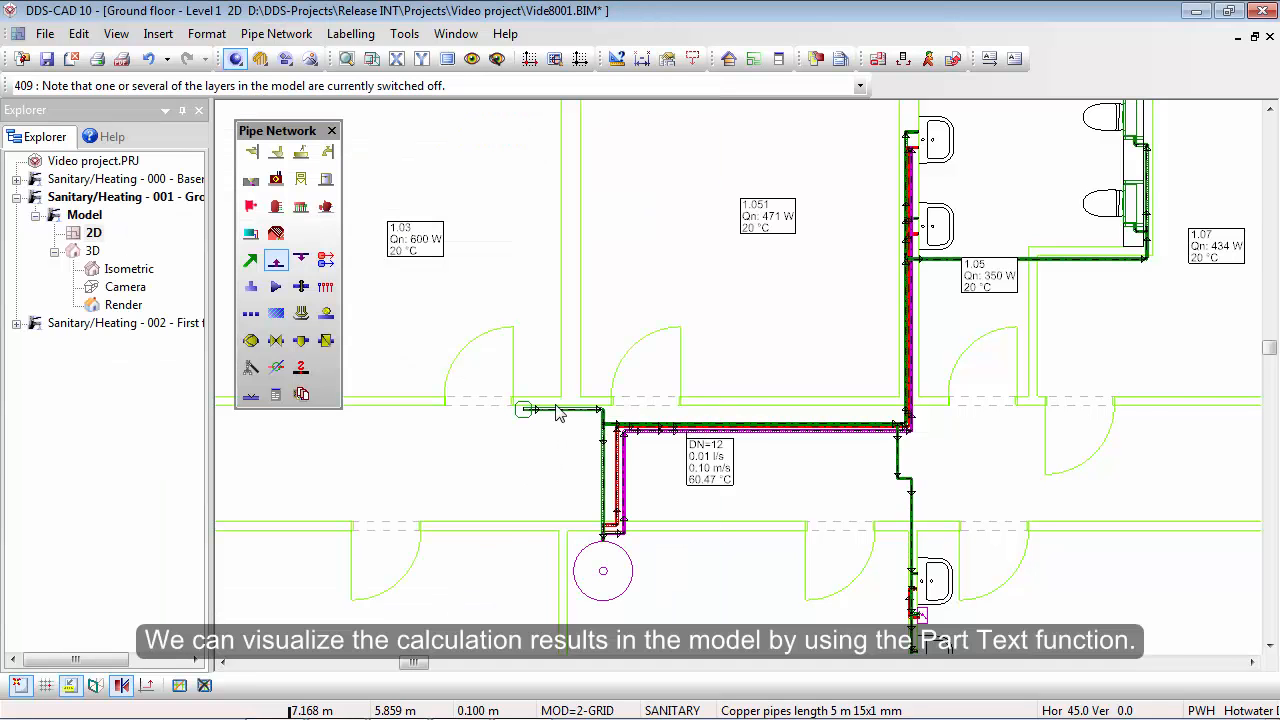
Step: Label the main cold water pipe at the calculation point with a Potable water part text, placing it below the pipe
{"action": "scroll", "coordinate": [560, 412], "scroll_direction": "up", "scroll_amount": 5}
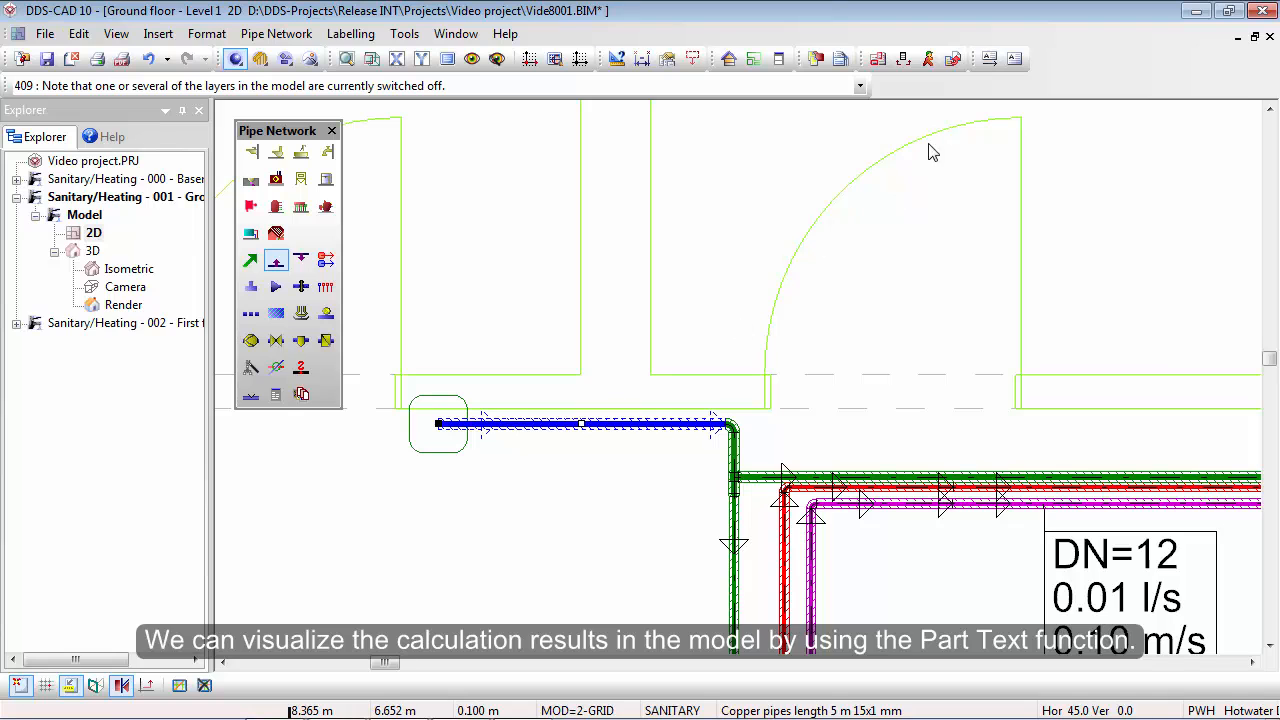
{"action": "left_click", "coordinate": [989, 60]}
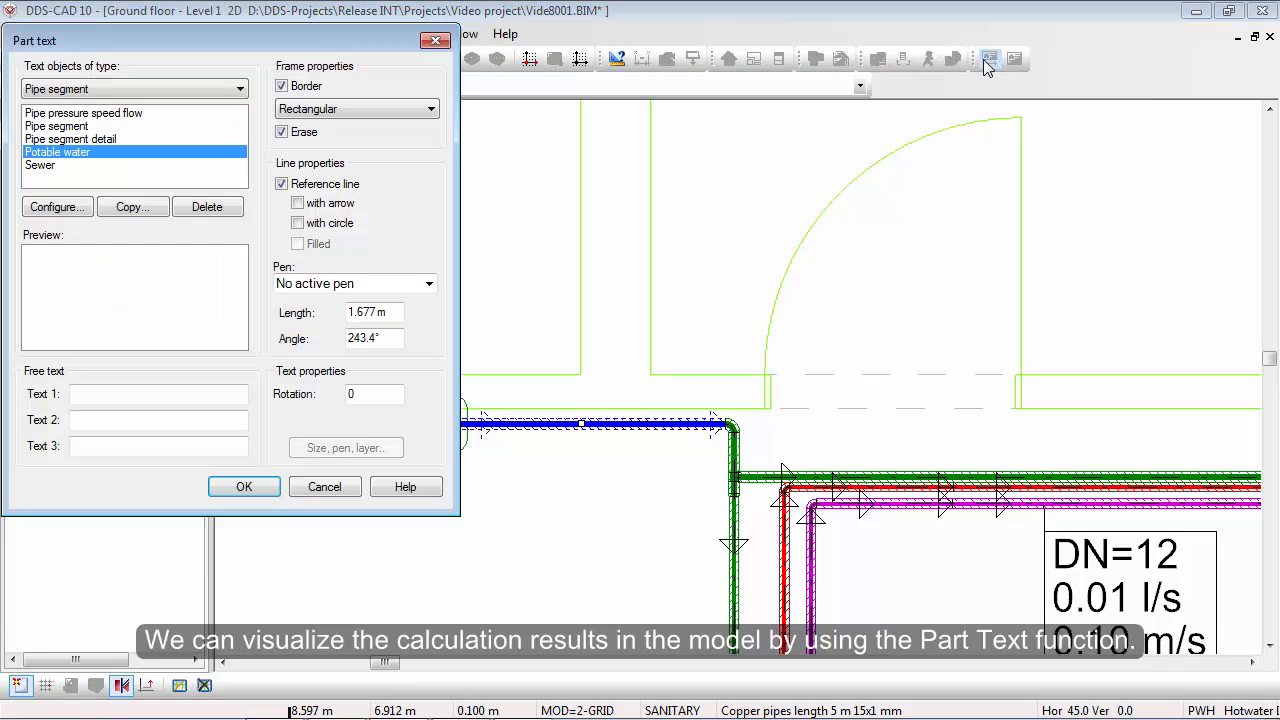
{"action": "left_click", "coordinate": [244, 486]}
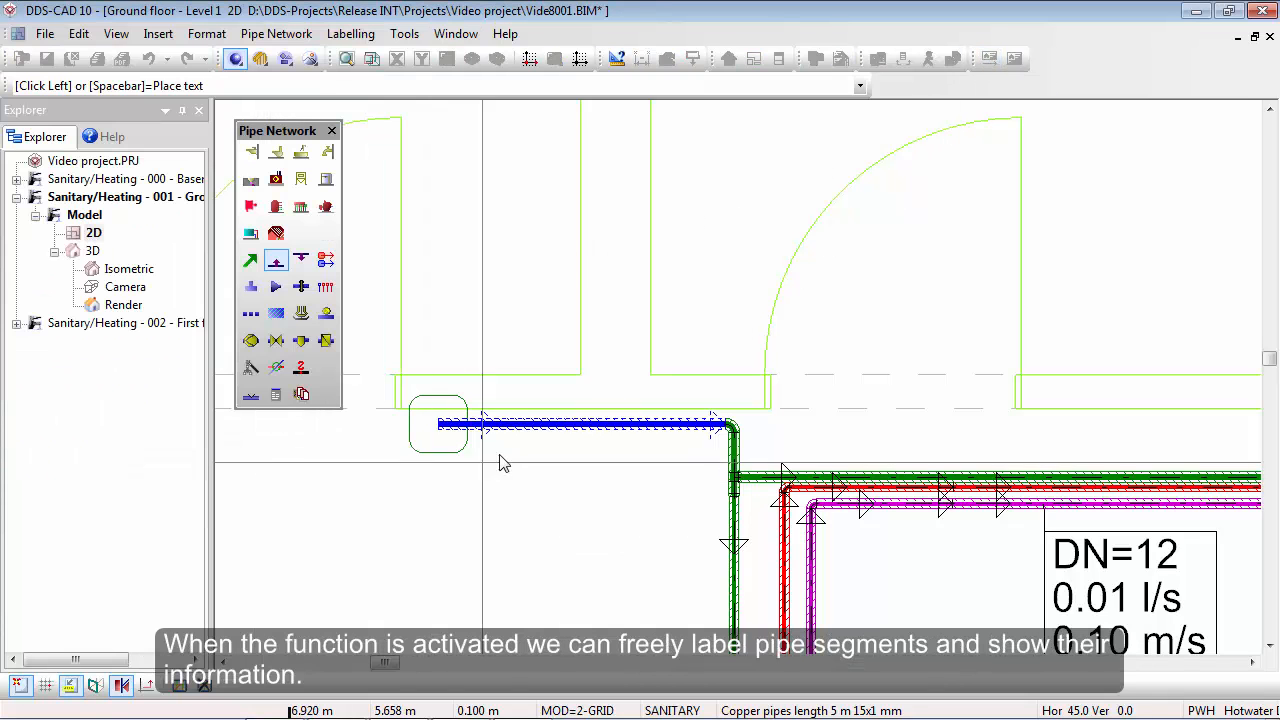
{"action": "left_click", "coordinate": [547, 427]}
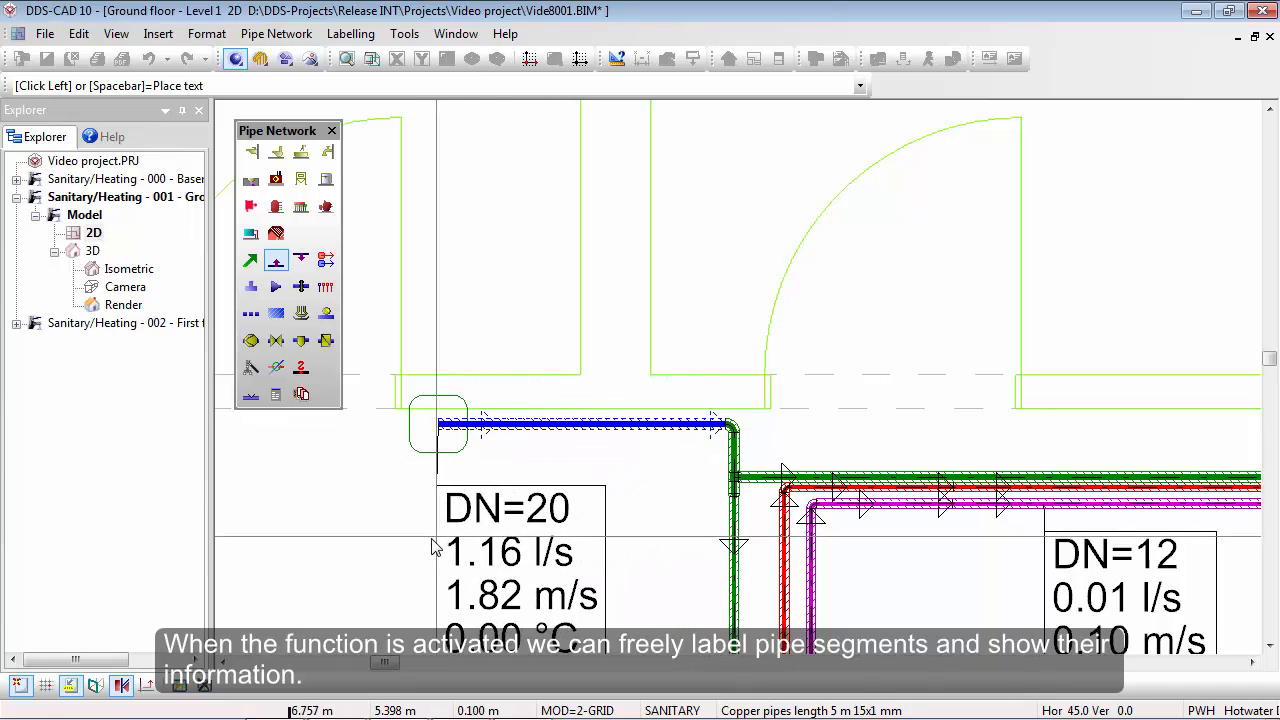
{"action": "left_click", "coordinate": [430, 537]}
Step: Place Potable water labels on the vertical hot water pipe above the round boiler and on the cold water branch to the lower wash basins
{"action": "scroll", "coordinate": [488, 407], "scroll_direction": "down", "scroll_amount": 2}
{"action": "left_click", "coordinate": [489, 408]}
{"action": "scroll", "coordinate": [545, 368], "scroll_direction": "down", "scroll_amount": 3}
{"action": "scroll", "coordinate": [617, 610], "scroll_direction": "up", "scroll_amount": 4}
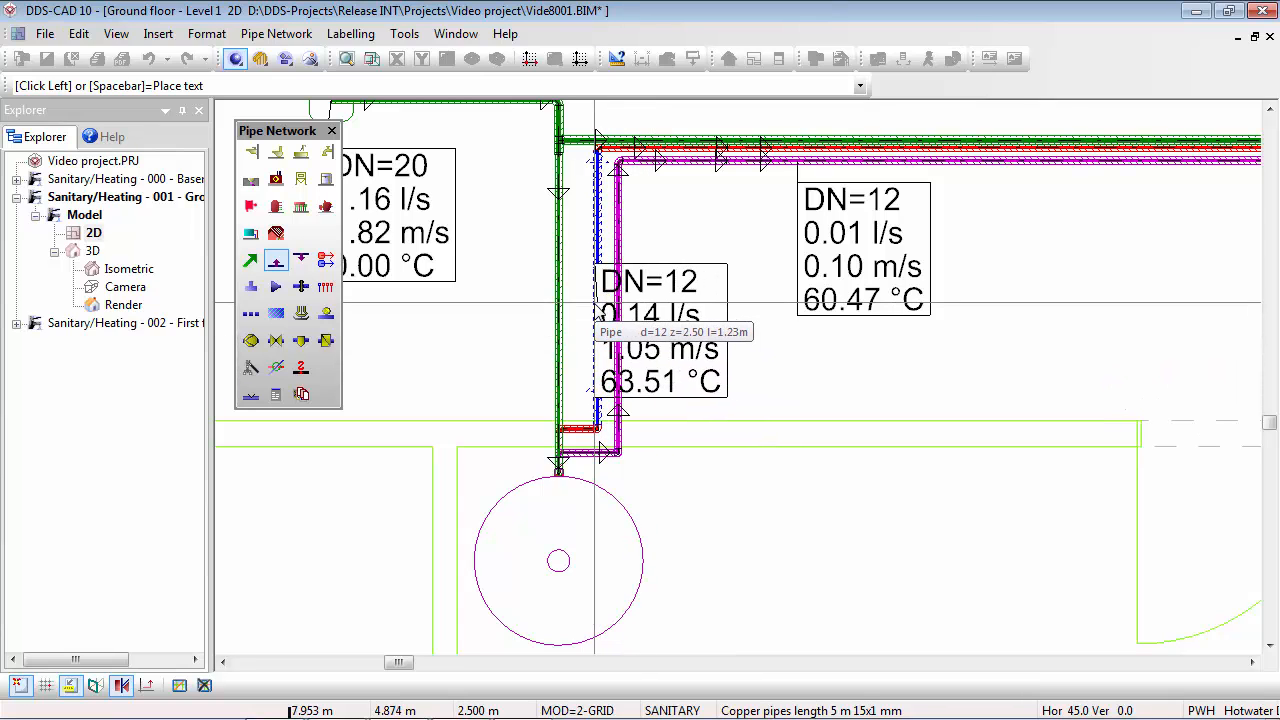
{"action": "scroll", "coordinate": [610, 315], "scroll_direction": "down", "scroll_amount": 3}
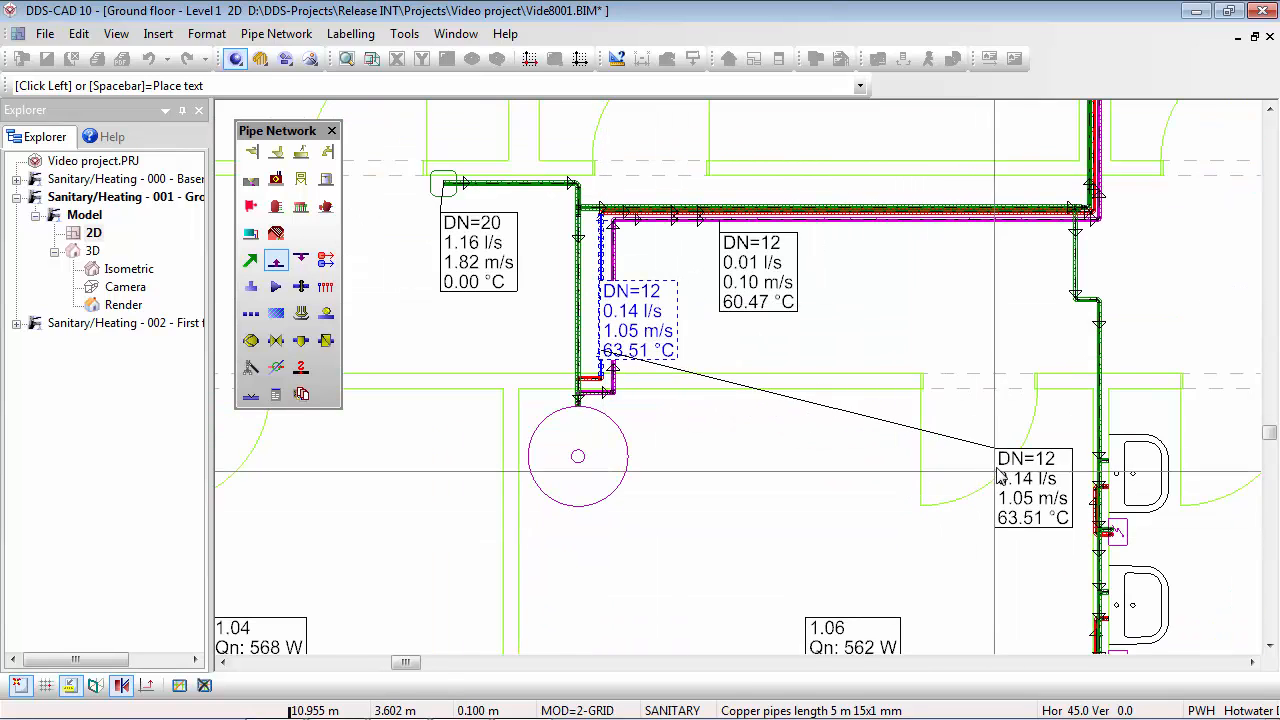
{"action": "left_click", "coordinate": [982, 360]}
{"action": "scroll", "coordinate": [757, 200], "scroll_direction": "down", "scroll_amount": 2}
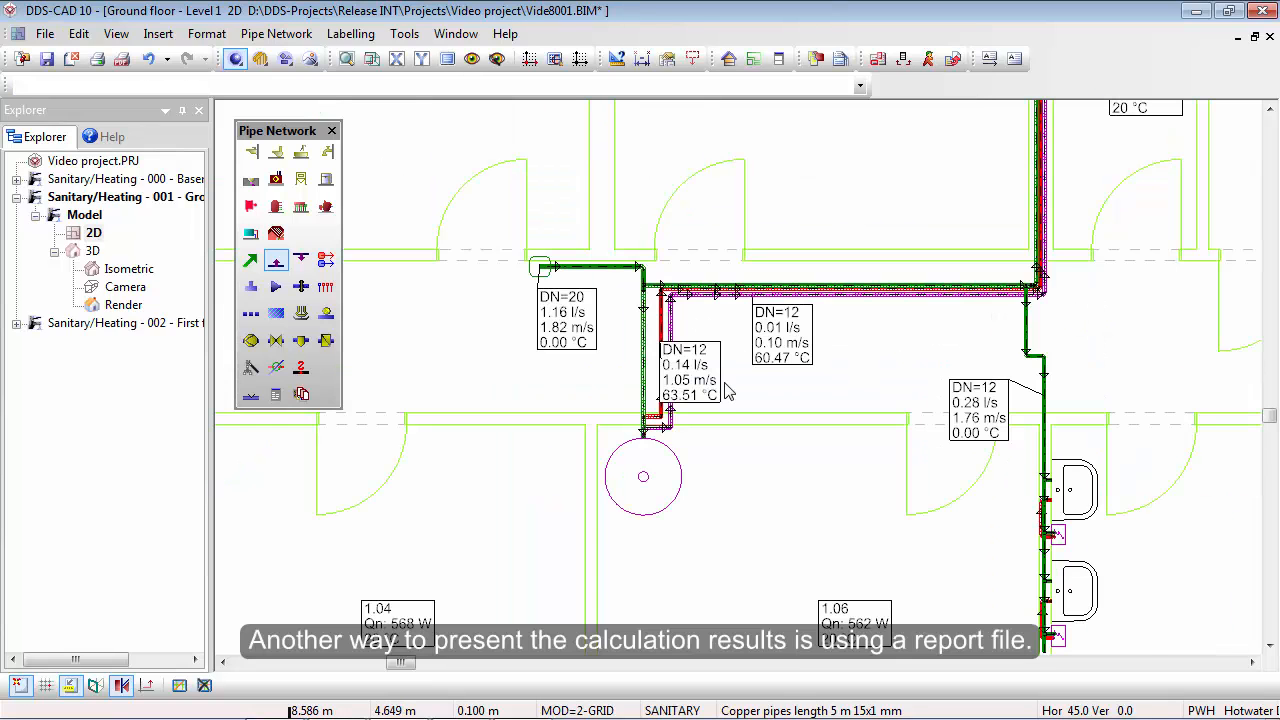
Step: Generate the potable water report from the Building dialog with the template HTS_Dimensioning cold and hotwater pipes.rpt
{"action": "left_click", "coordinate": [733, 59]}
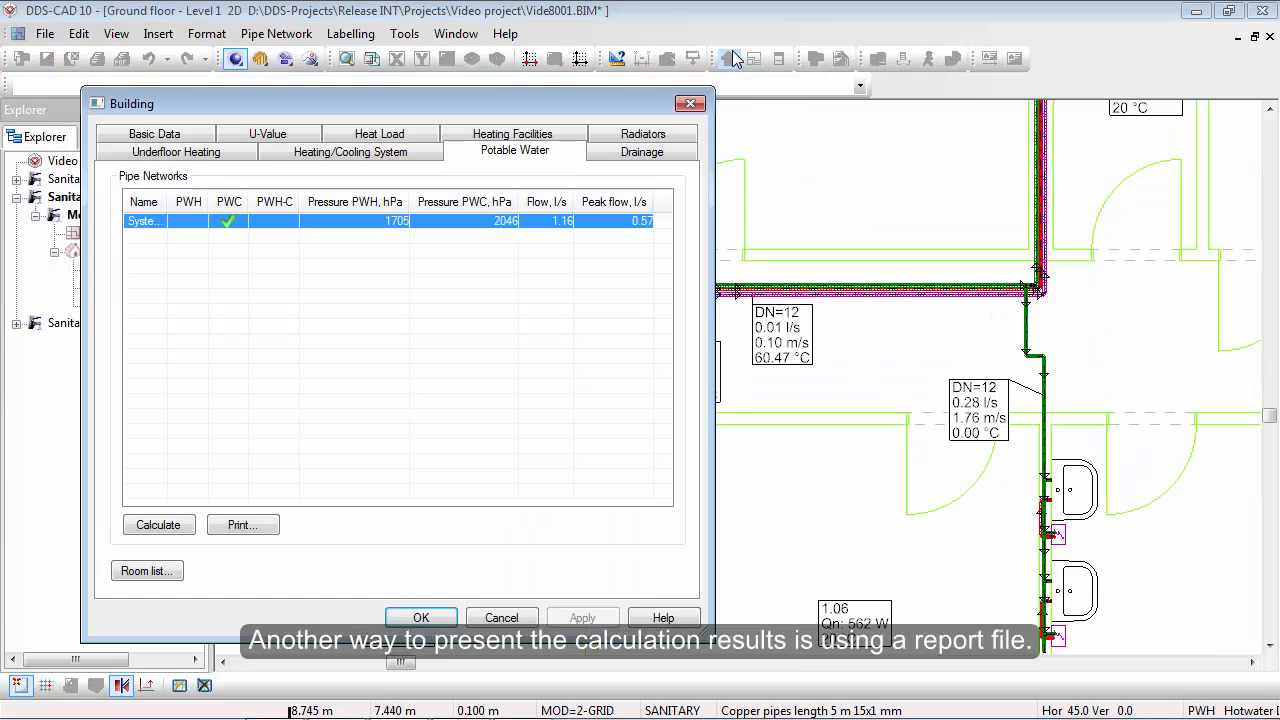
{"action": "left_click", "coordinate": [242, 526]}
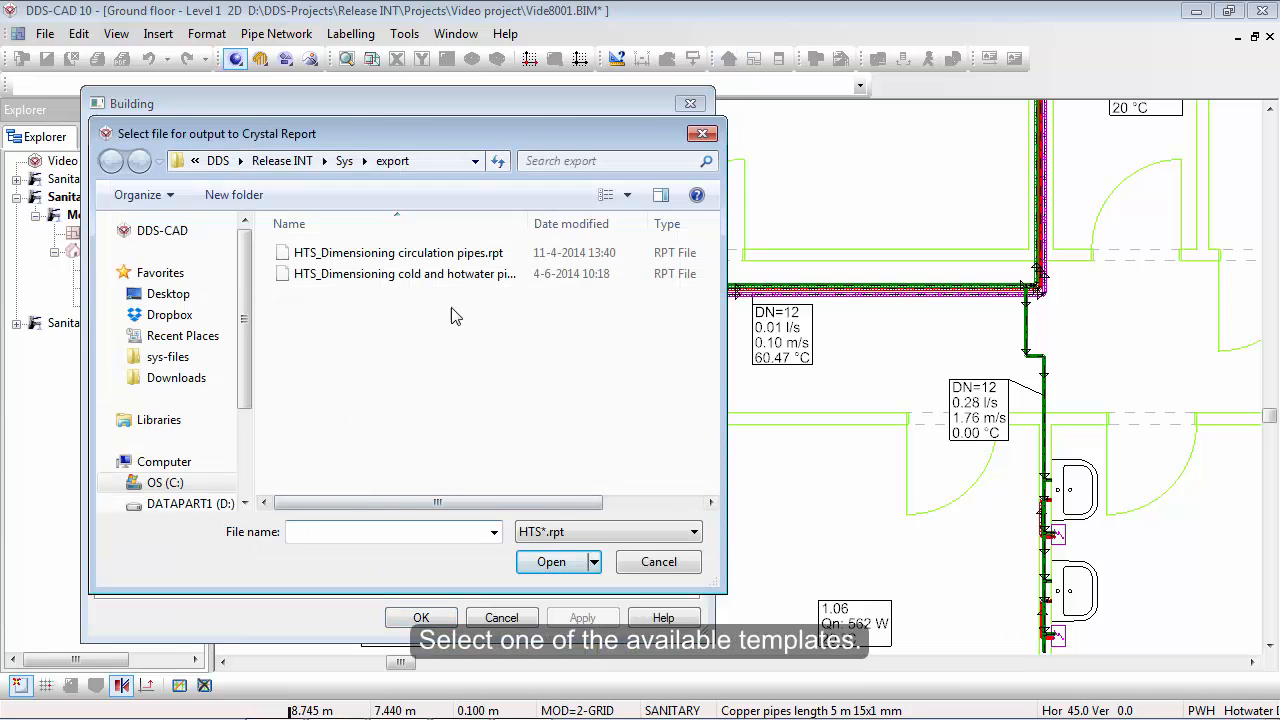
{"action": "left_click_drag", "start_coordinate": [533, 220], "coordinate": [572, 220]}
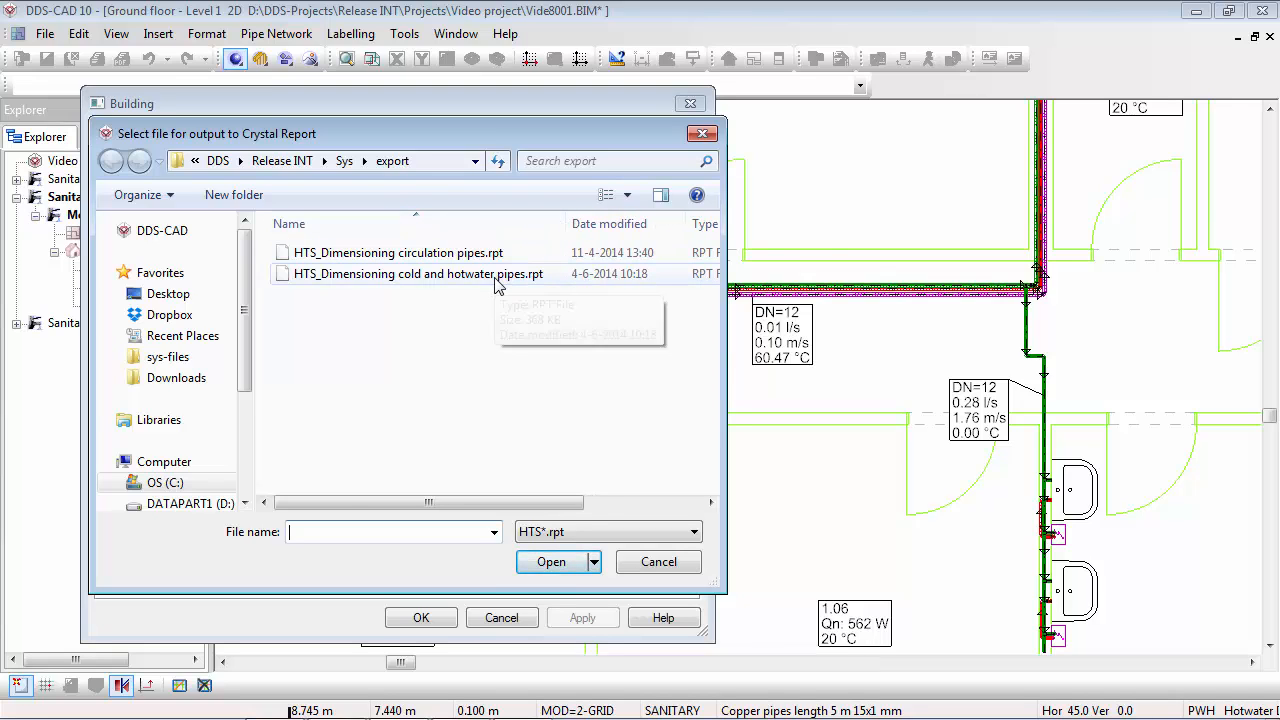
{"action": "double_click", "coordinate": [495, 276]}
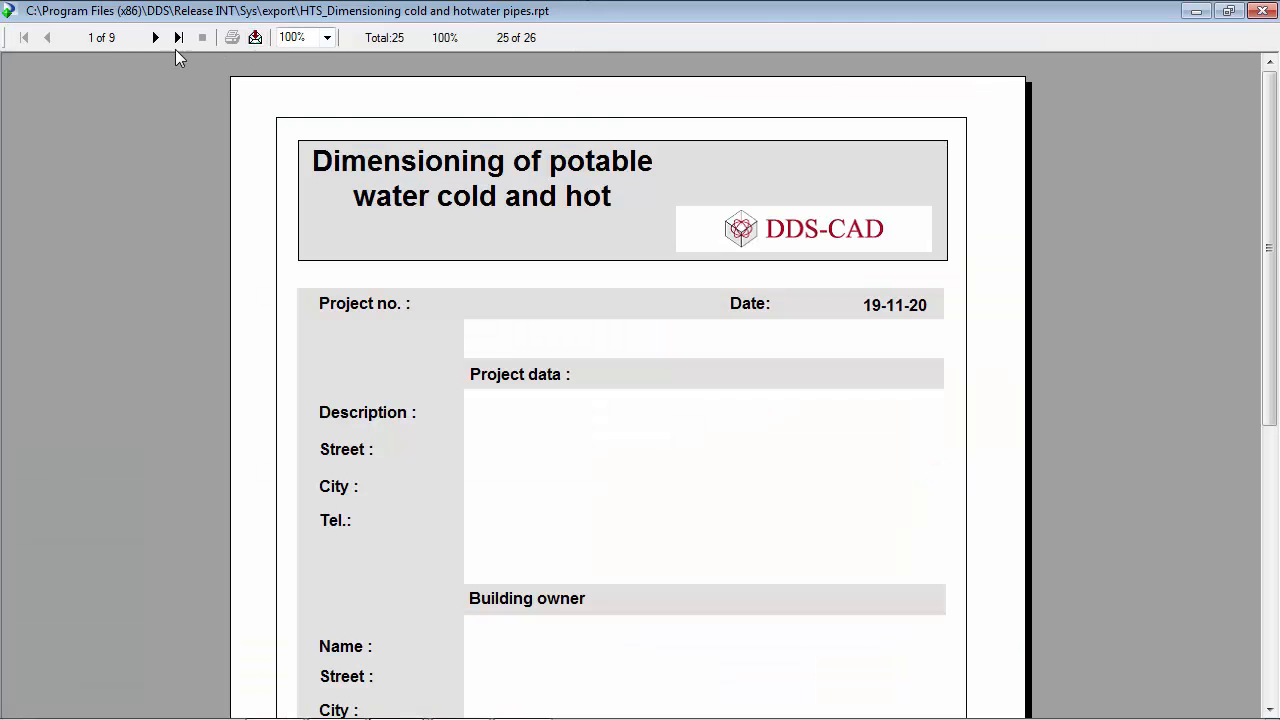
Step: Page through the report to page 8, examining the branch tables and pressure losses for cold and hot potable water
{"action": "left_click", "coordinate": [155, 38]}
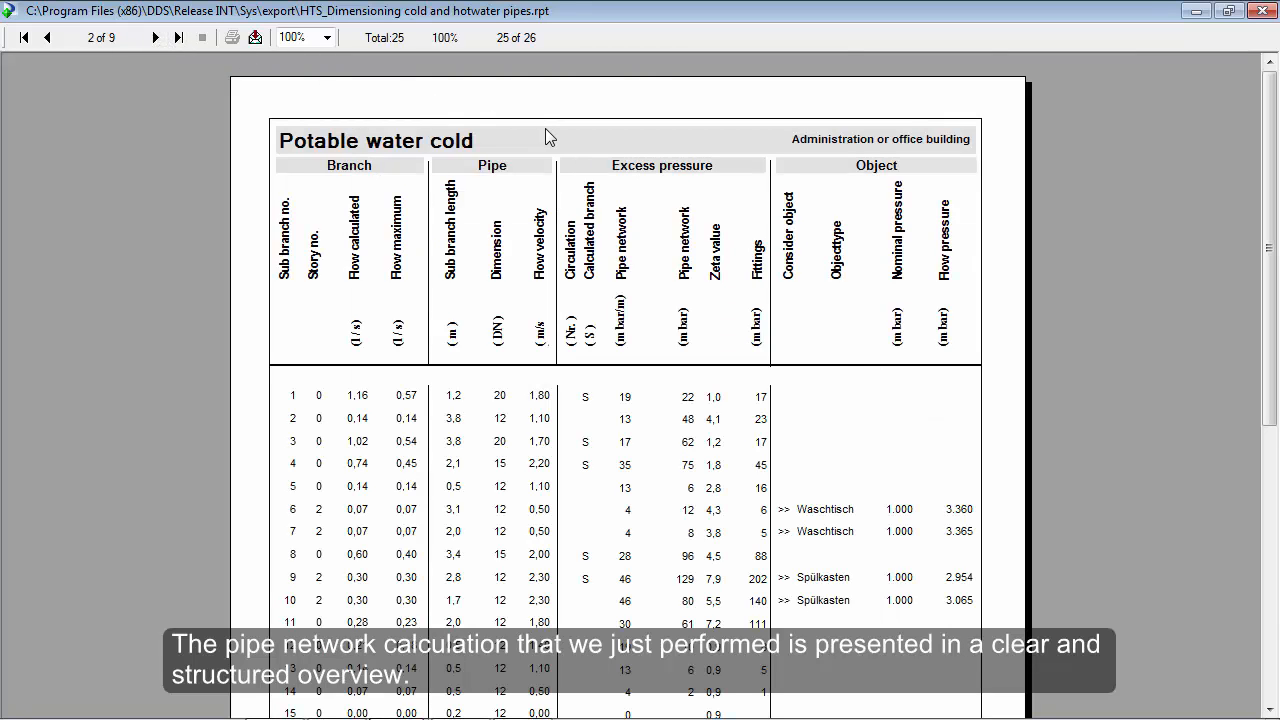
{"action": "left_click", "coordinate": [156, 39]}
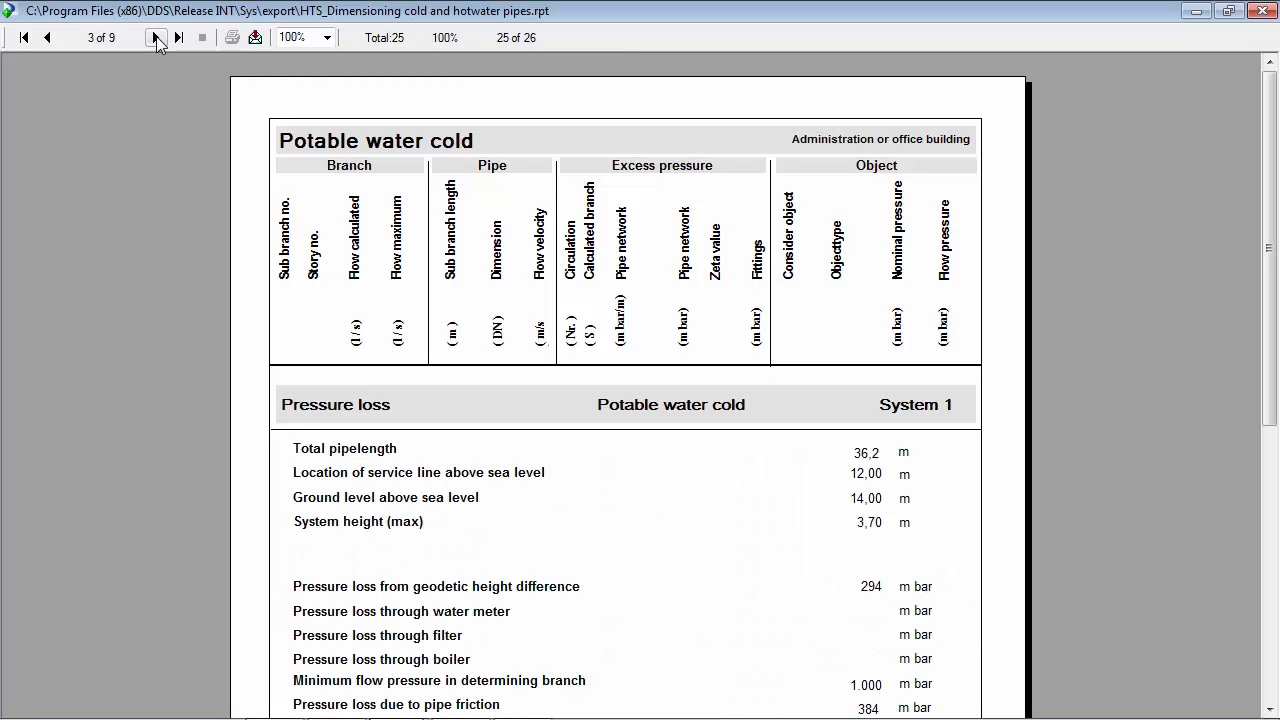
{"action": "left_click", "coordinate": [156, 38]}
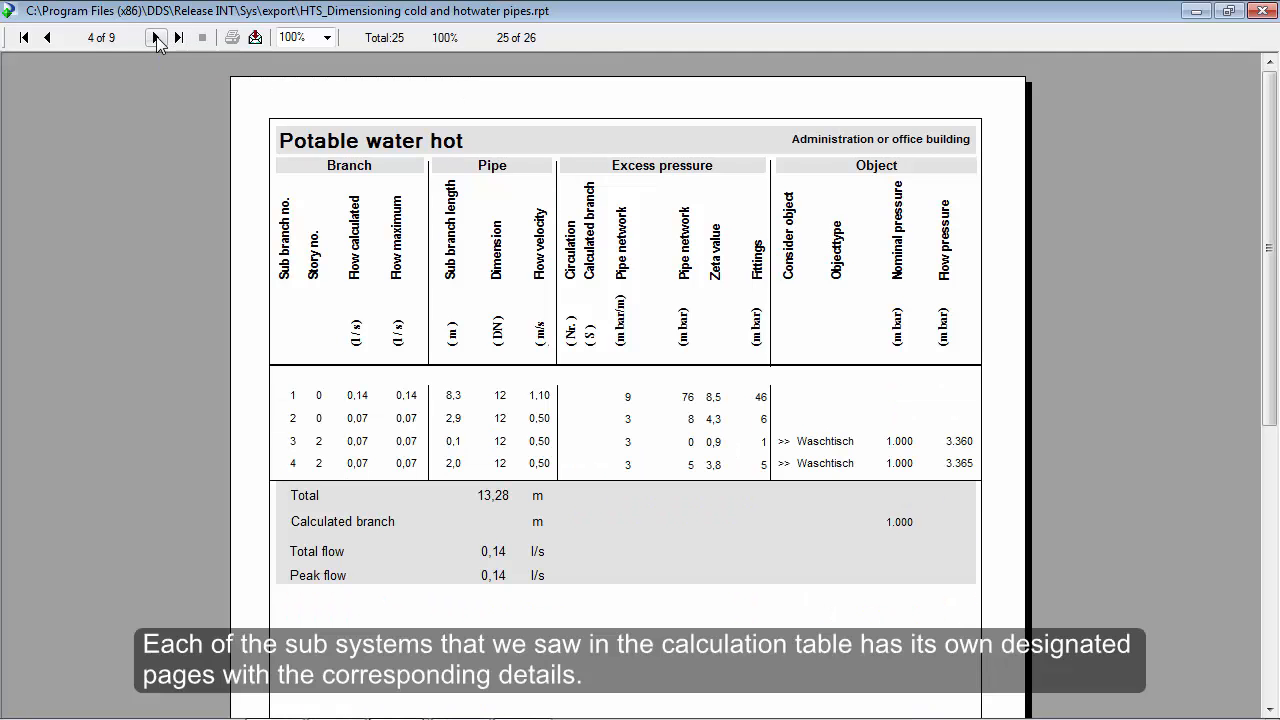
{"action": "left_click", "coordinate": [156, 38]}
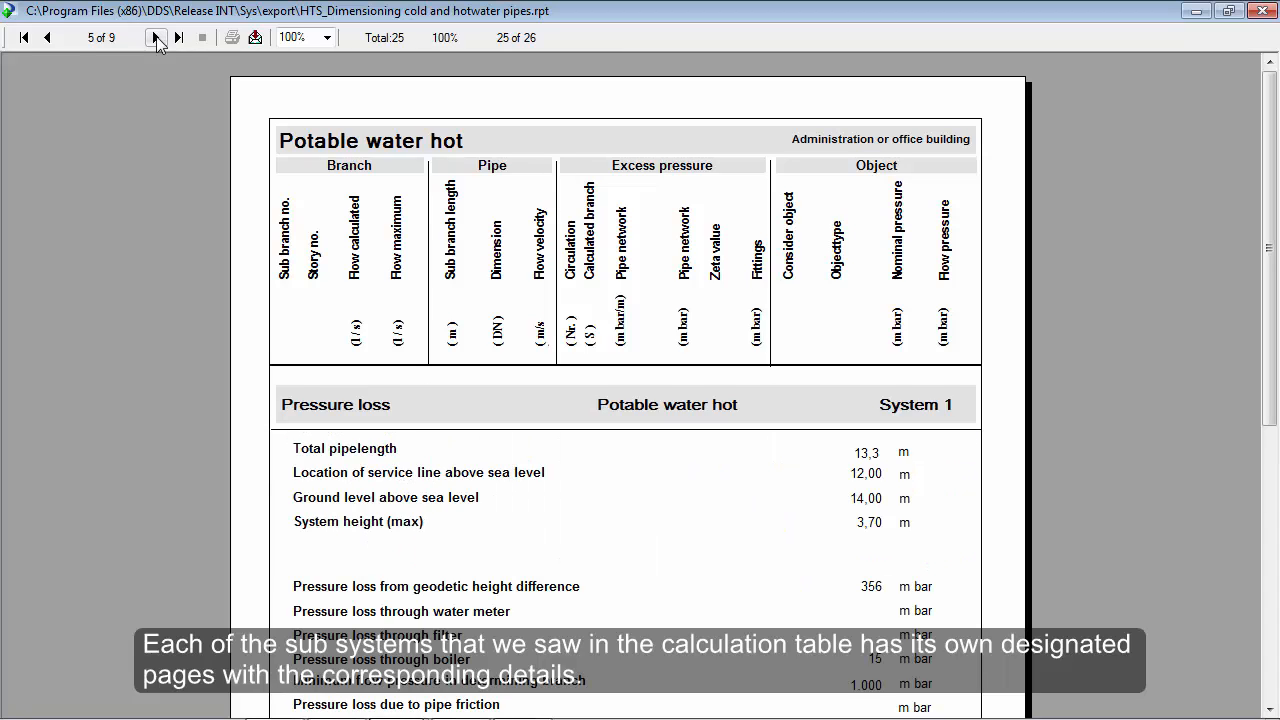
{"action": "left_click", "coordinate": [156, 38]}
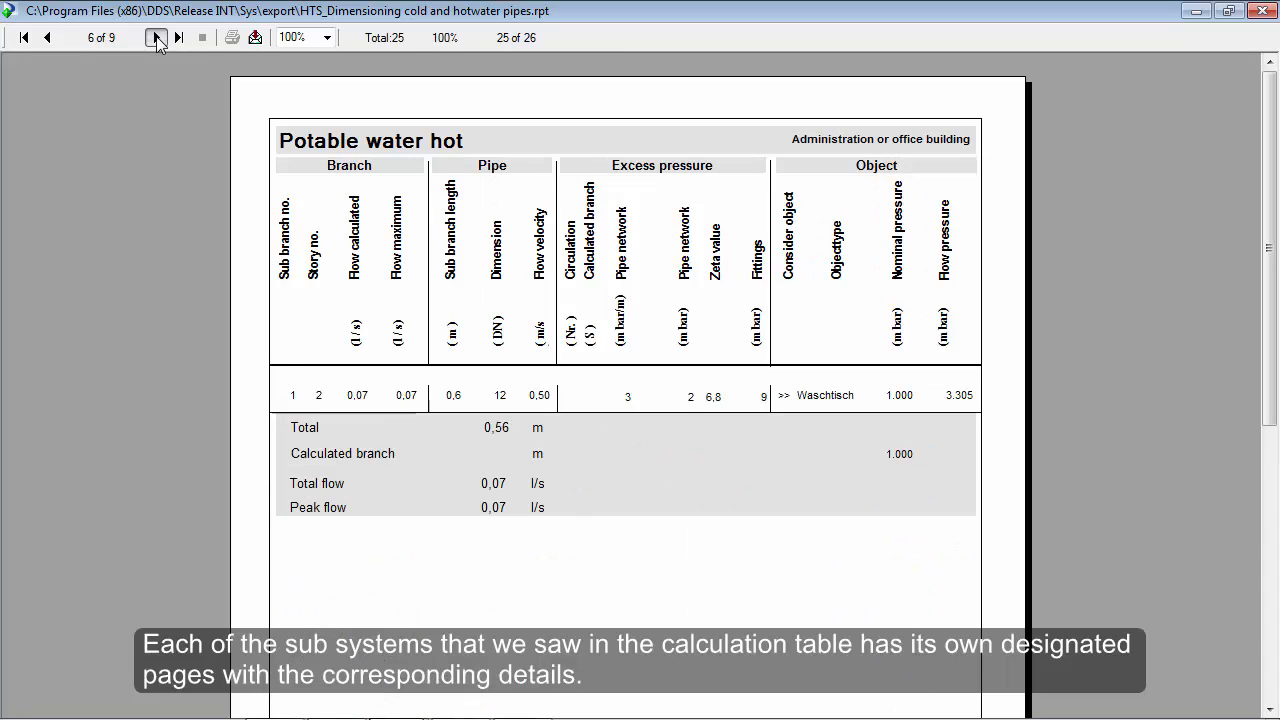
{"action": "left_click", "coordinate": [156, 38]}
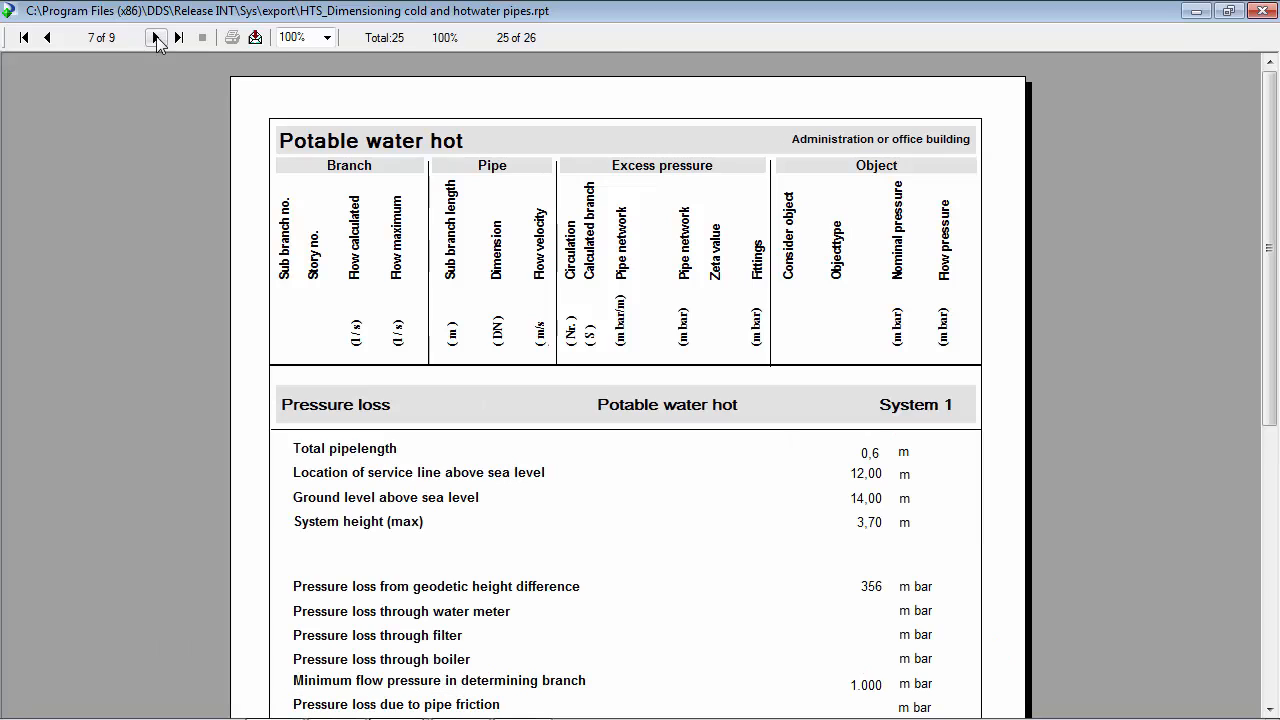
{"action": "left_click", "coordinate": [156, 38]}
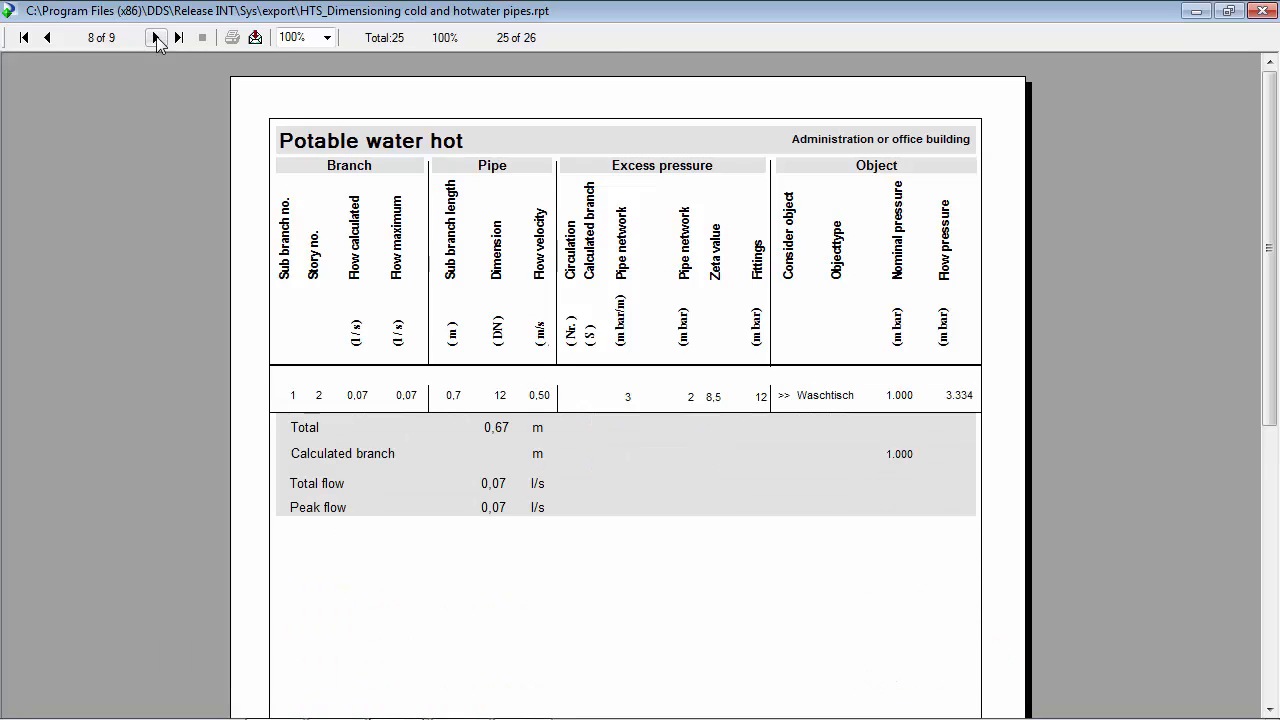